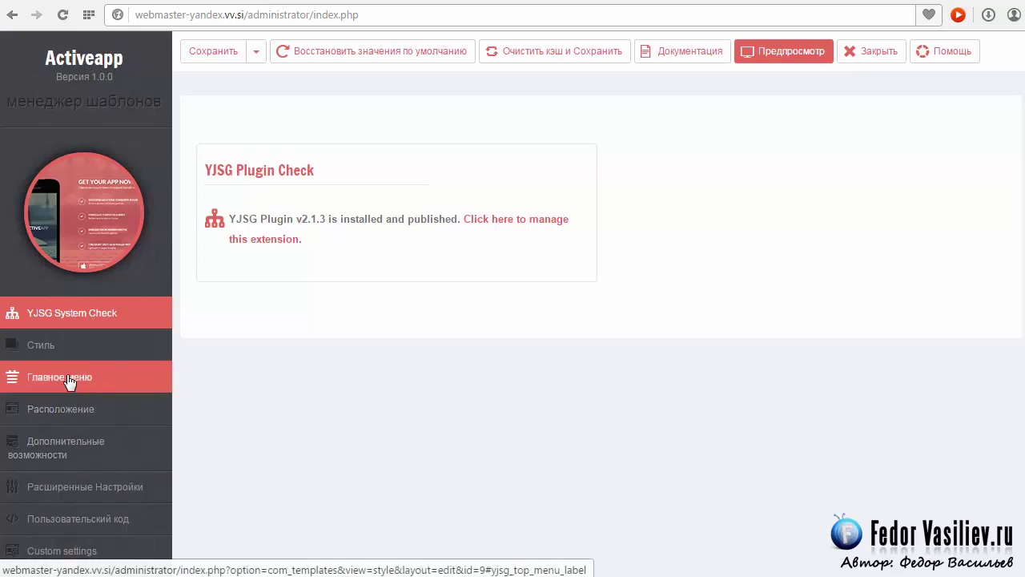
Step: Open the Activeapp template's main menu settings and look through the available options
{"action": "left_click", "coordinate": [114, 382]}
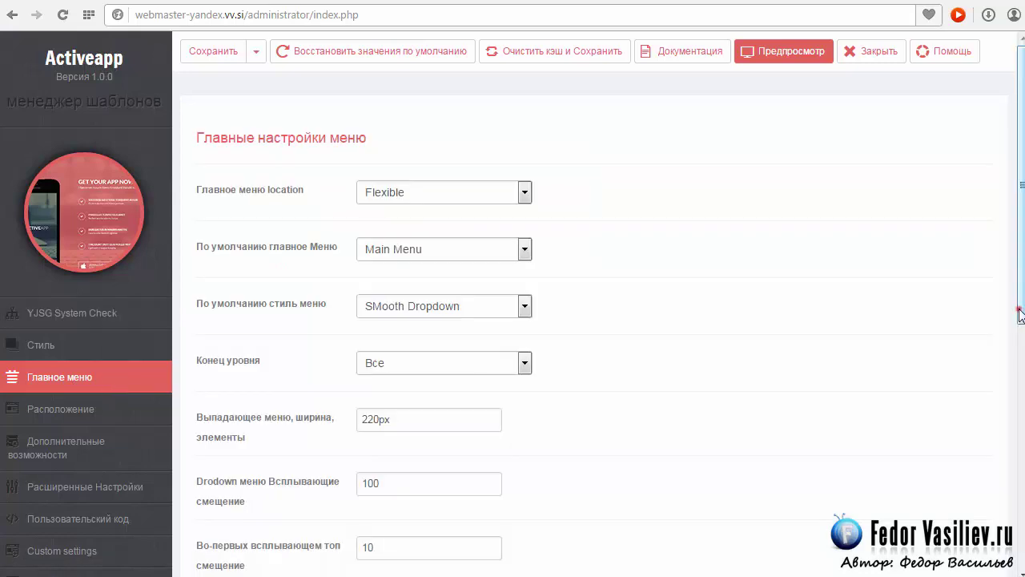
{"action": "left_click_drag", "start_coordinate": [1017, 222], "coordinate": [1017, 308]}
{"action": "scroll", "coordinate": [1016, 309], "scroll_direction": "down", "scroll_amount": 2}
{"action": "scroll", "coordinate": [1019, 320], "scroll_direction": "up", "scroll_amount": 6}
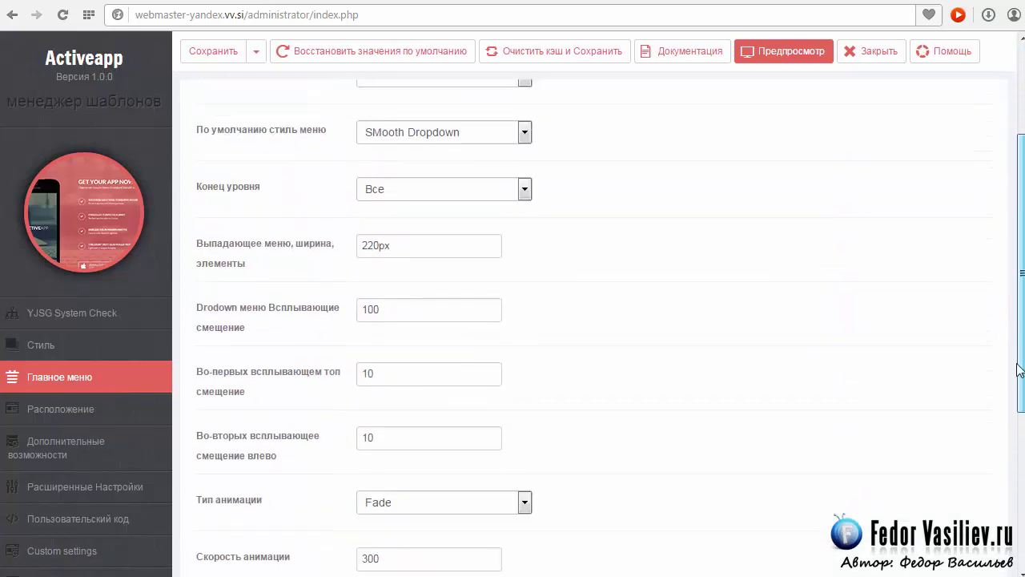
{"action": "scroll", "coordinate": [1015, 316], "scroll_direction": "up", "scroll_amount": 1}
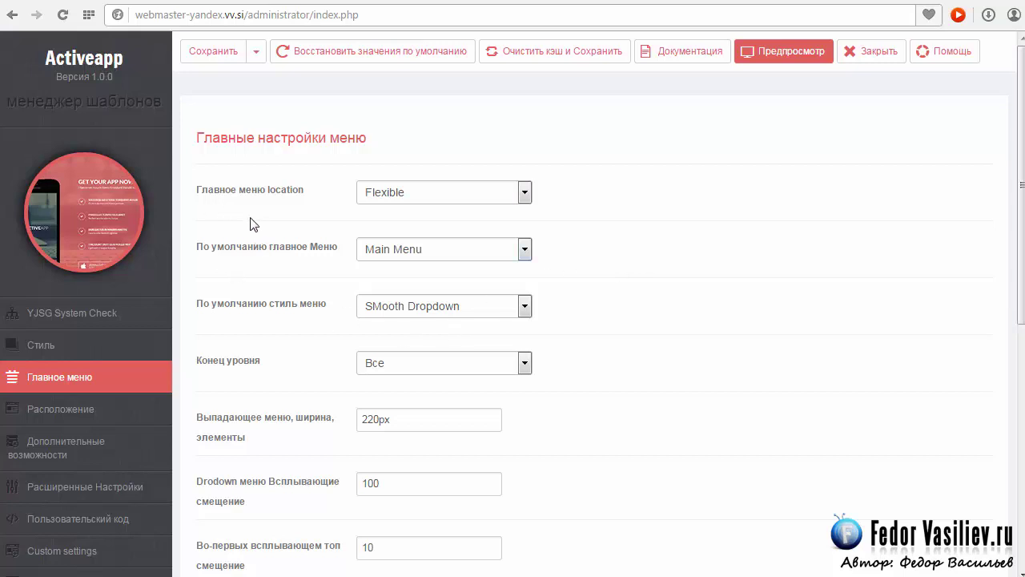
Step: Review the choices for the main menu location and check where the menu sits on the live site
{"action": "mouse_move", "coordinate": [365, 197]}
{"action": "mouse_move", "coordinate": [386, 422]}
{"action": "mouse_move", "coordinate": [379, 374]}
{"action": "left_click", "coordinate": [525, 198]}
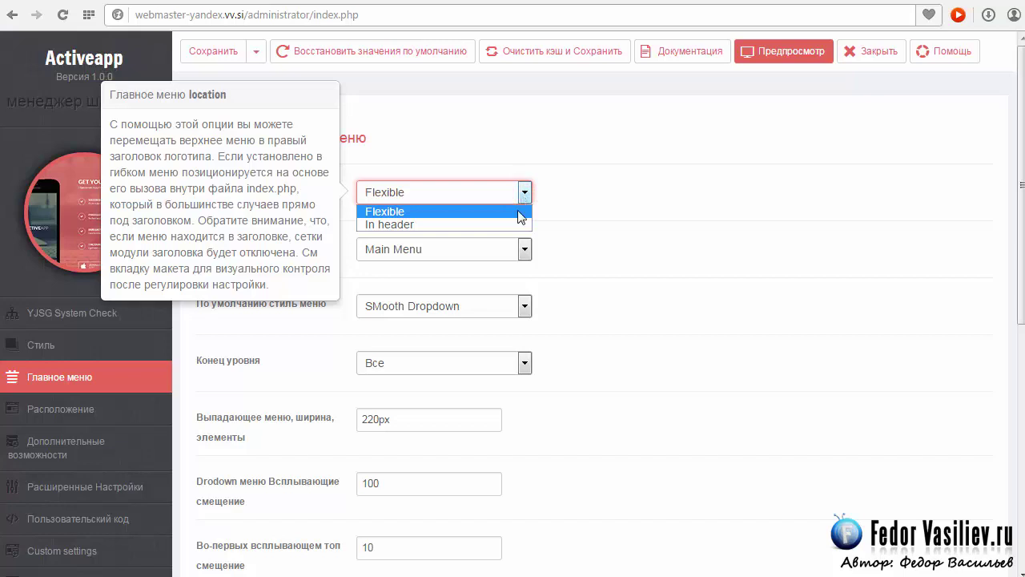
{"action": "left_click", "coordinate": [631, 206]}
{"action": "left_click", "coordinate": [788, 3]}
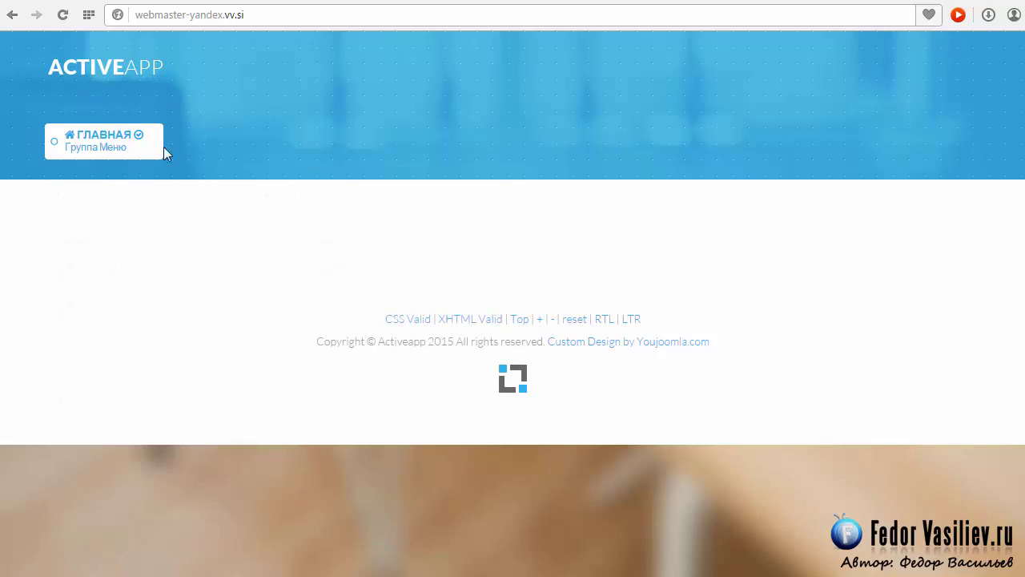
{"action": "mouse_move", "coordinate": [114, 142]}
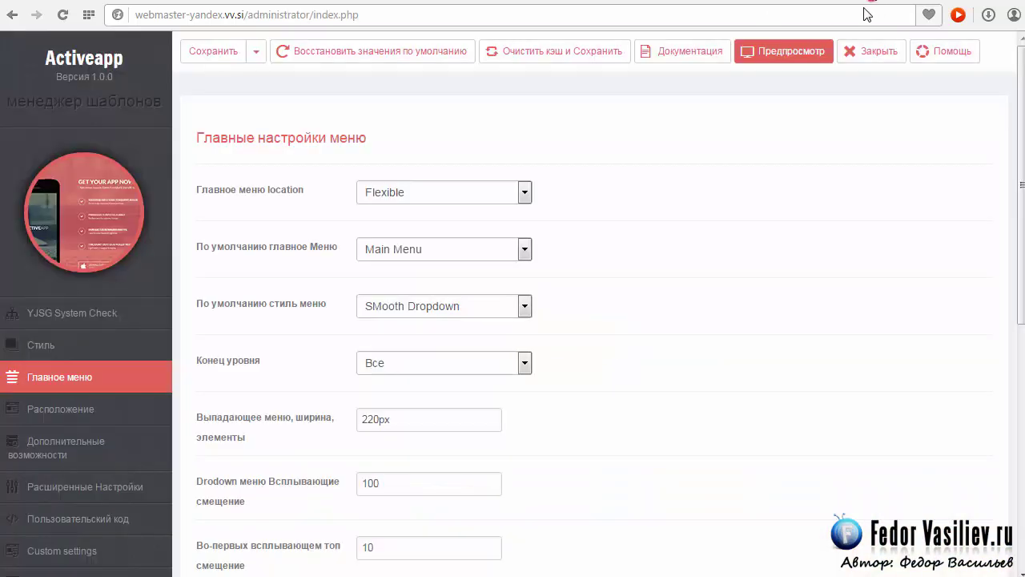
{"action": "left_click", "coordinate": [874, 4]}
Step: Set the main menu location to In header, save the template, and reload the live site to check the menu
{"action": "left_click", "coordinate": [399, 192]}
{"action": "left_click", "coordinate": [393, 223]}
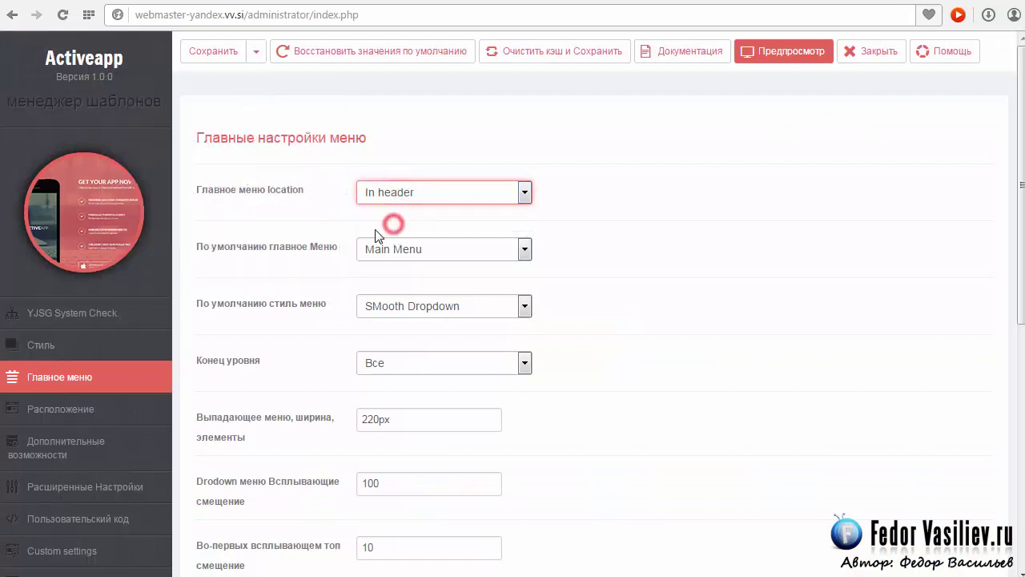
{"action": "left_click", "coordinate": [210, 52]}
{"action": "left_click", "coordinate": [119, 4]}
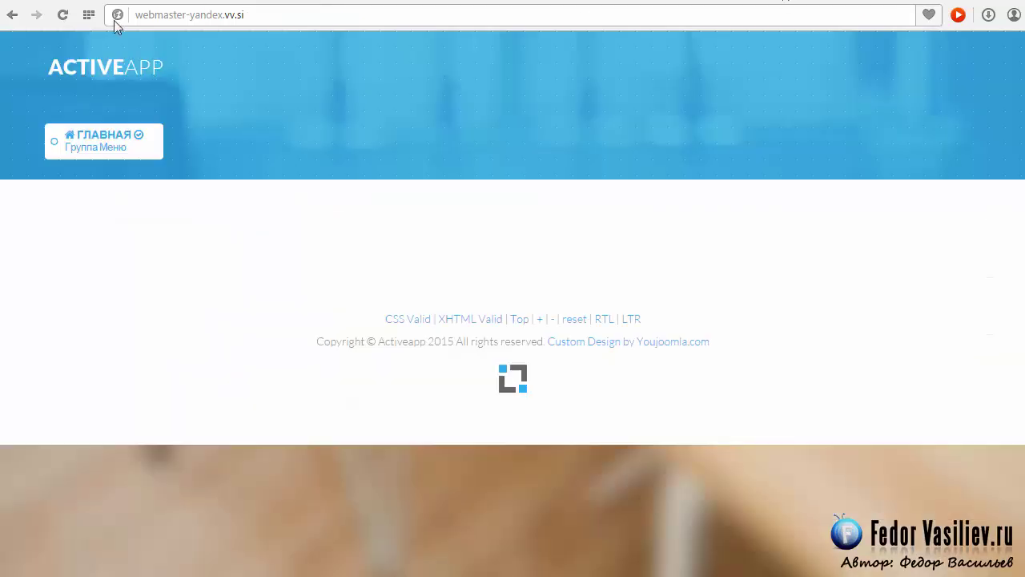
{"action": "left_click", "coordinate": [63, 15]}
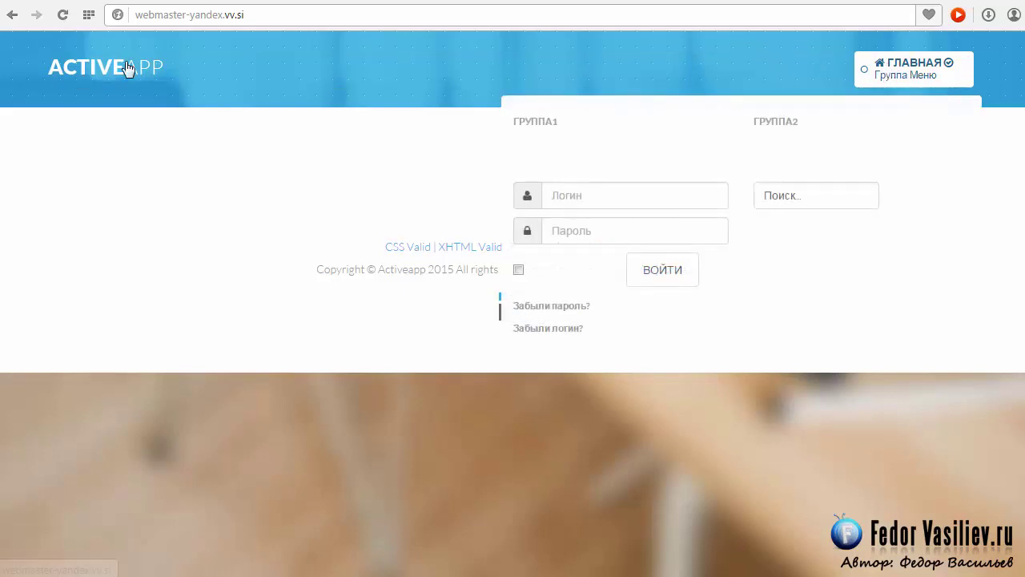
{"action": "key", "text": "ctrl+w"}
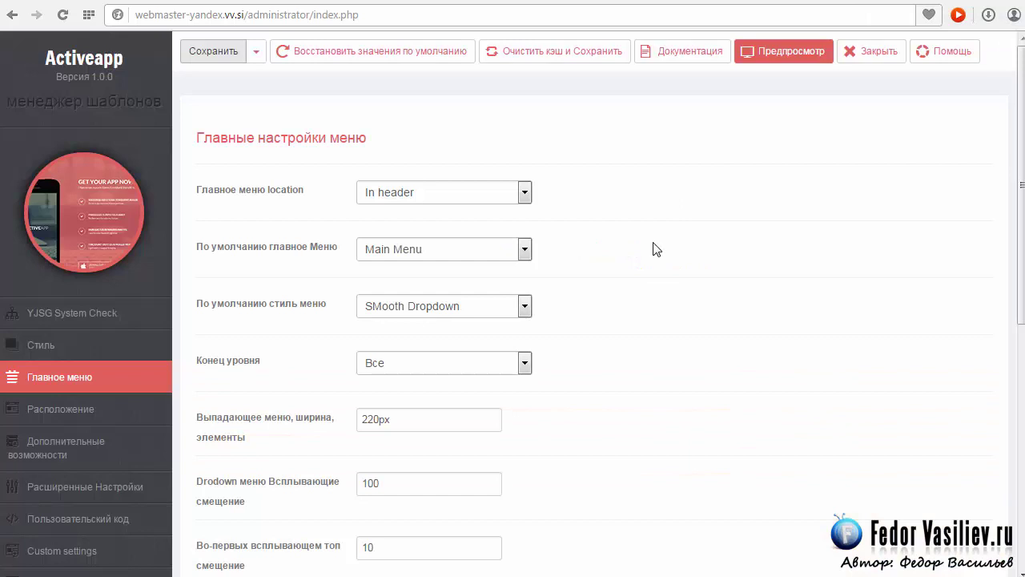
Step: Set the default layout type to Boxed in the template's custom settings, save, and check the live site
{"action": "left_click", "coordinate": [115, 552]}
{"action": "left_click", "coordinate": [524, 193]}
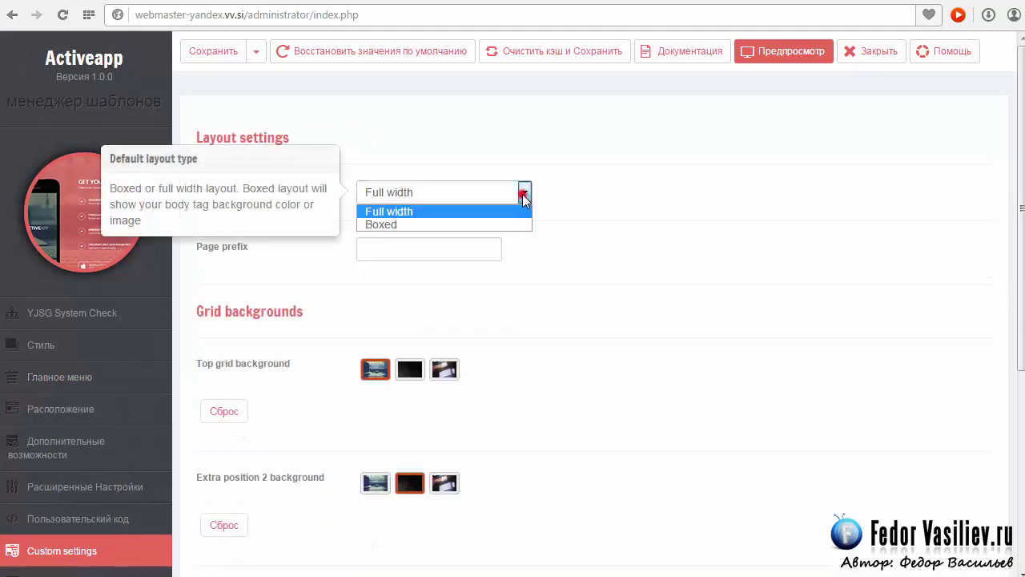
{"action": "left_click", "coordinate": [411, 221]}
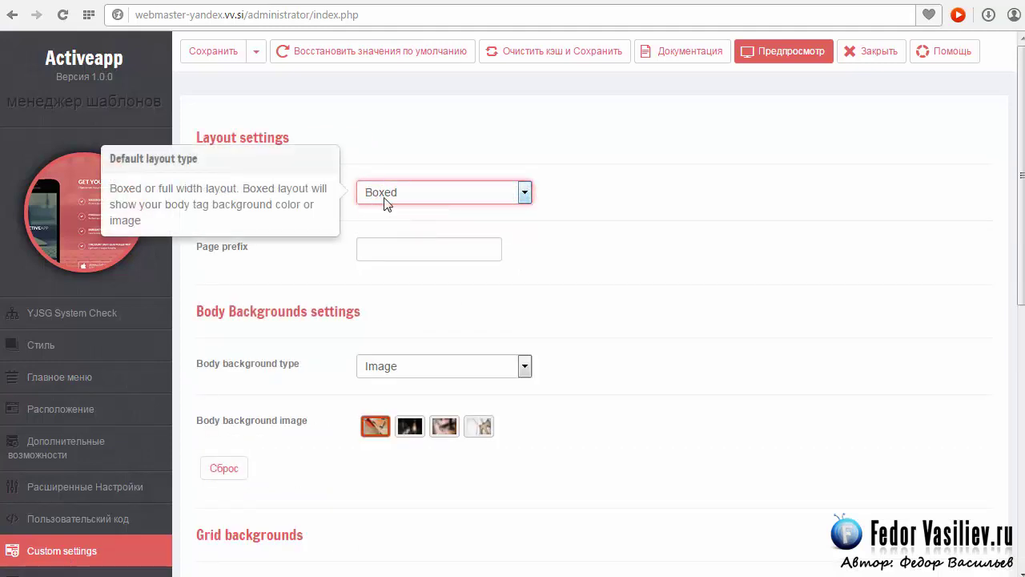
{"action": "left_click", "coordinate": [796, 2]}
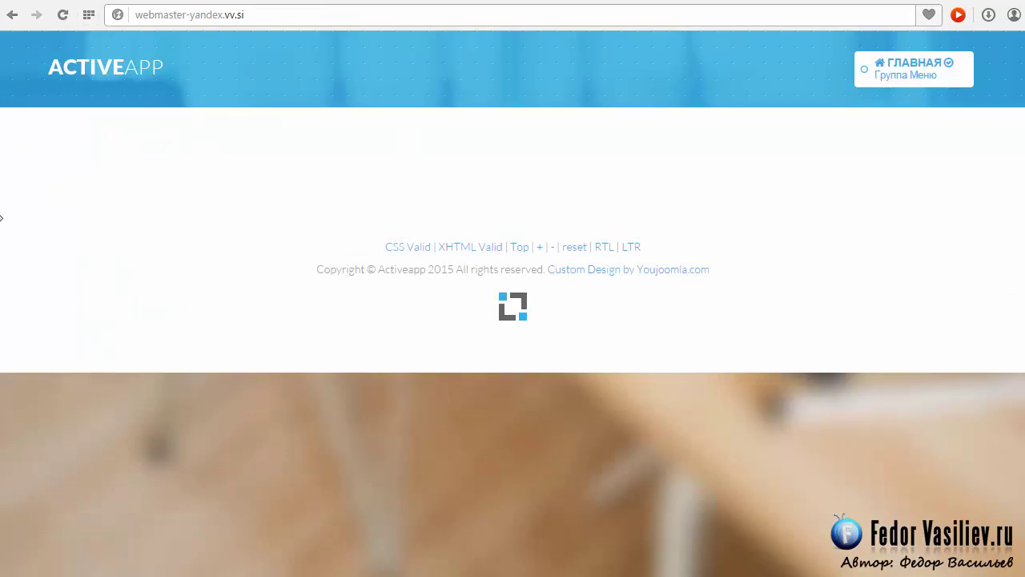
{"action": "left_click", "coordinate": [873, 6]}
{"action": "scroll", "coordinate": [693, 336], "scroll_direction": "down", "scroll_amount": 10}
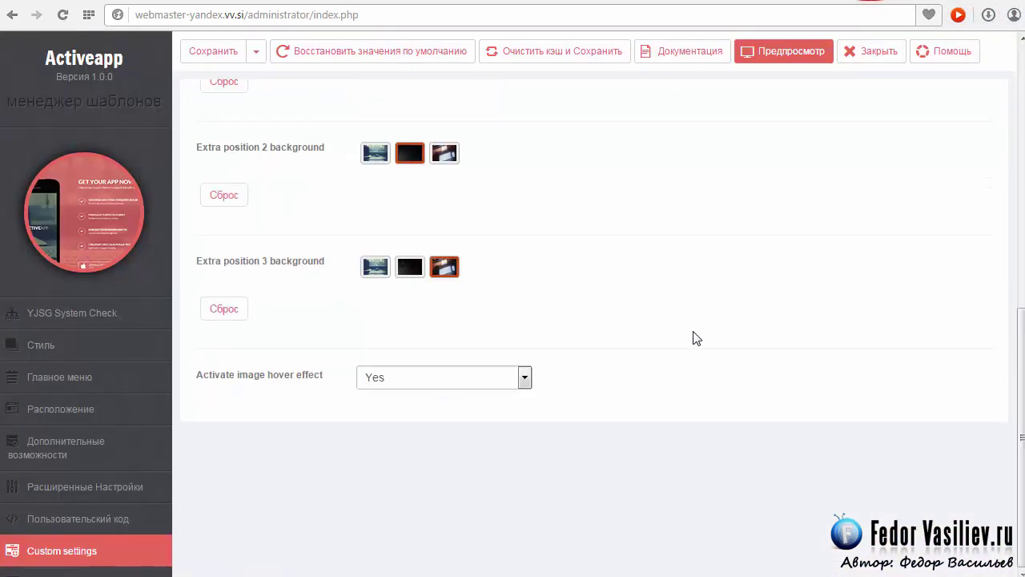
{"action": "scroll", "coordinate": [693, 336], "scroll_direction": "up", "scroll_amount": 10}
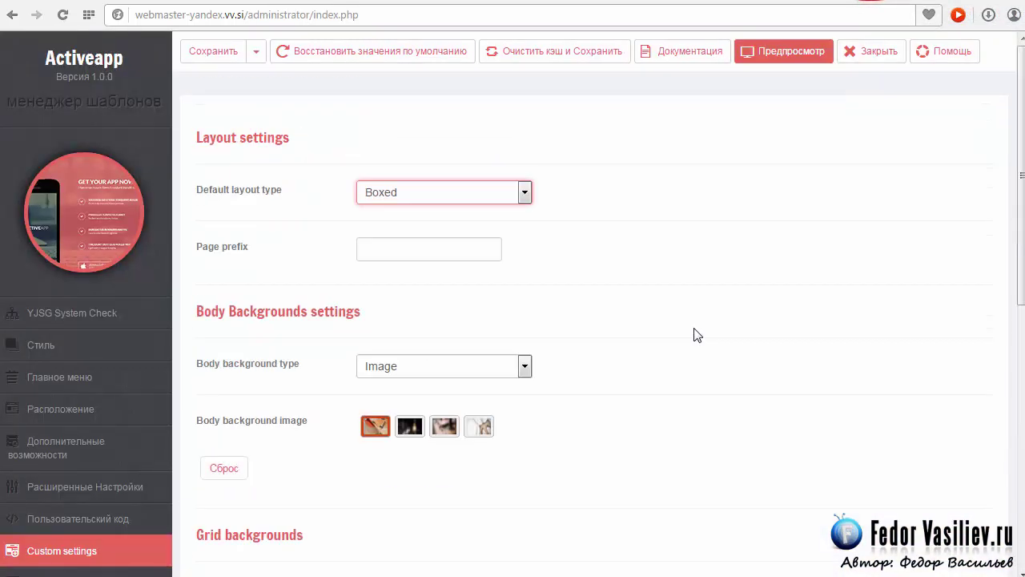
{"action": "left_click", "coordinate": [213, 53]}
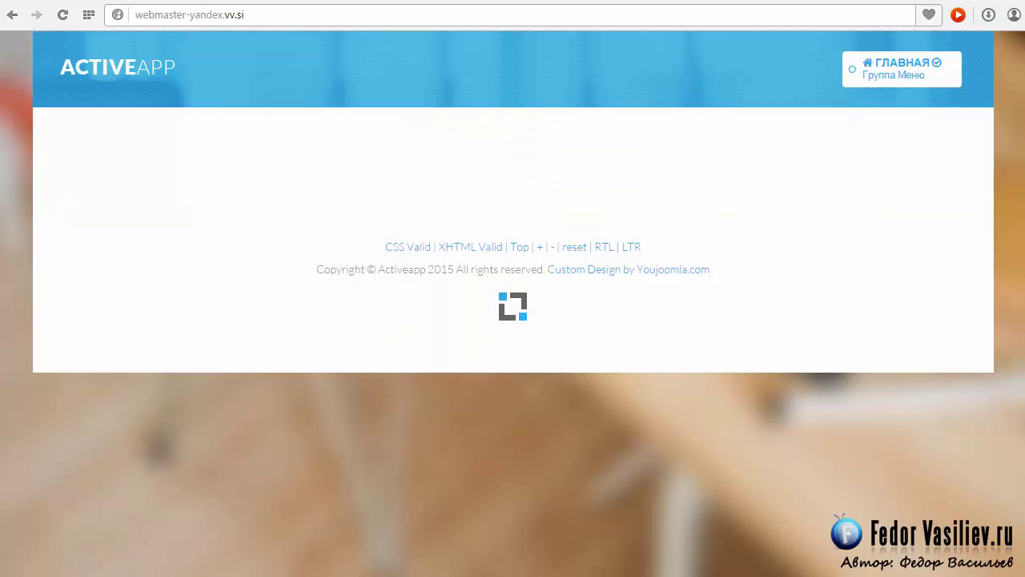
{"action": "left_click", "coordinate": [869, 3]}
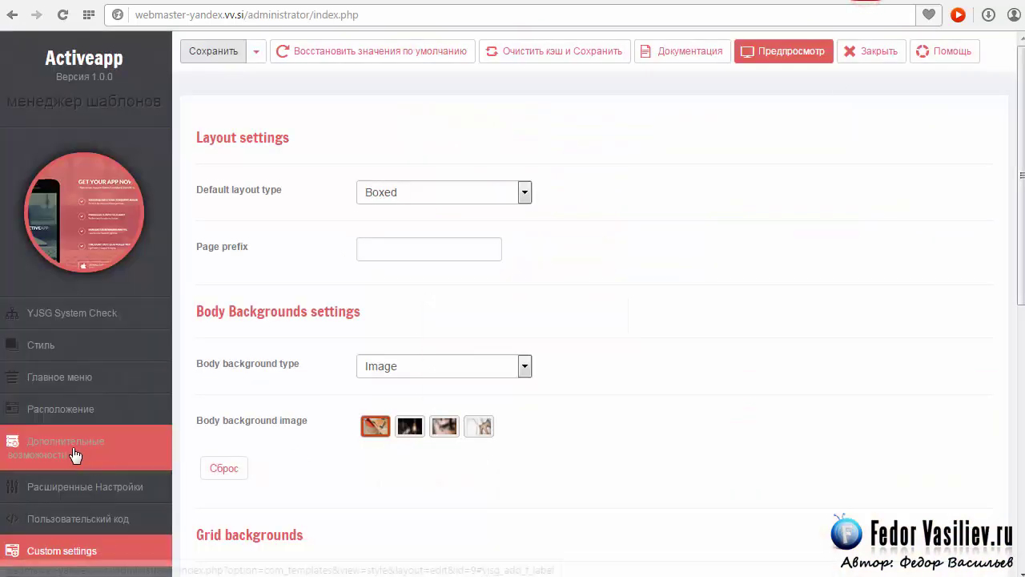
Step: Set the main menu location to Flexible in the main menu settings, save, and check the menu on the live site
{"action": "left_click", "coordinate": [38, 379]}
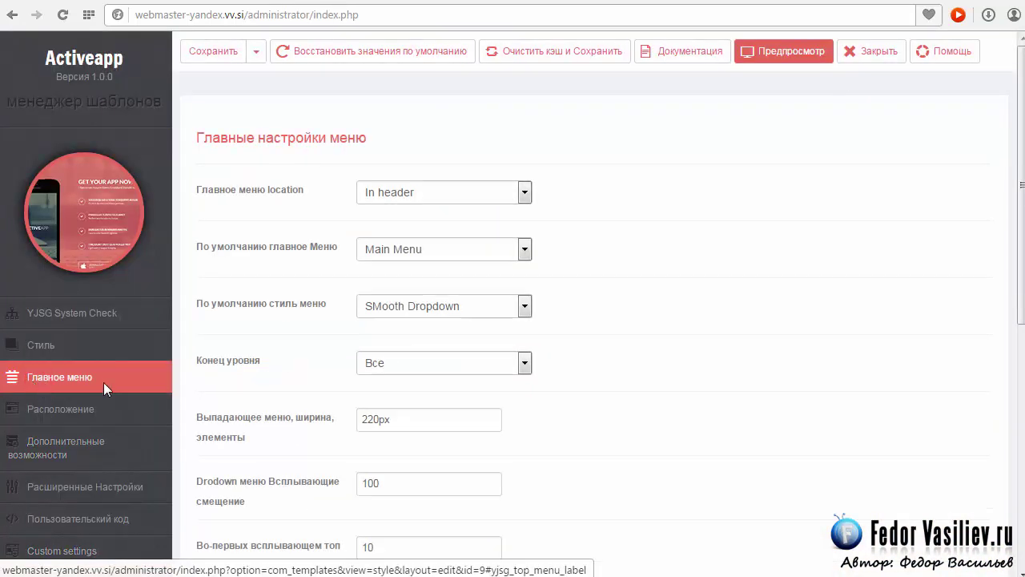
{"action": "left_click", "coordinate": [488, 250]}
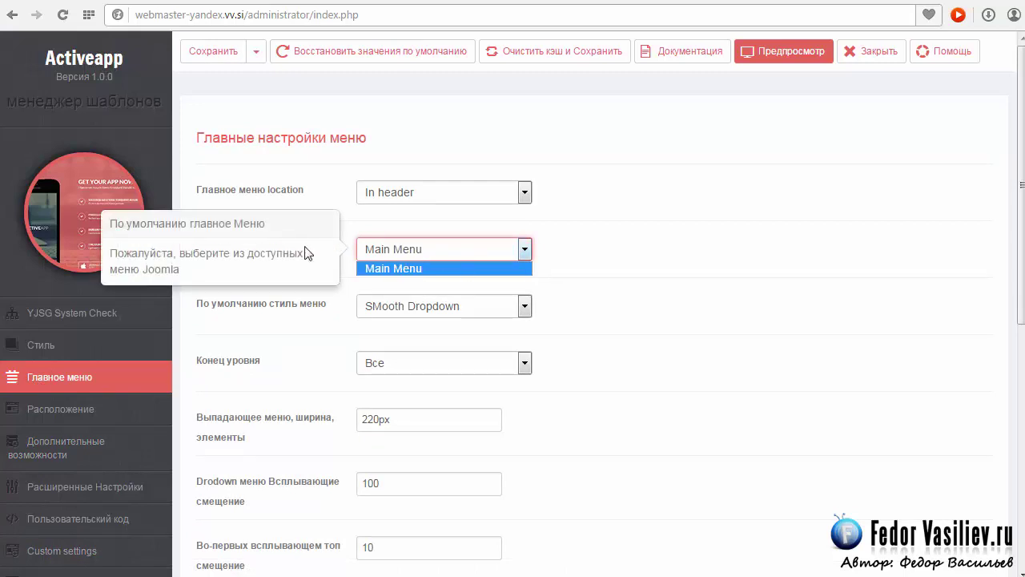
{"action": "left_click", "coordinate": [588, 258]}
{"action": "left_click", "coordinate": [519, 192]}
{"action": "left_click", "coordinate": [394, 212]}
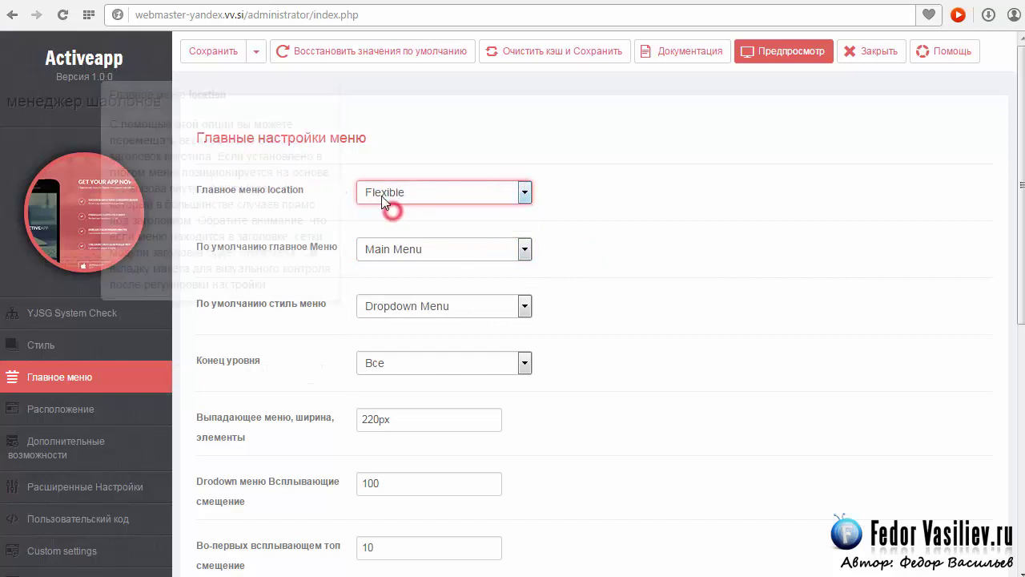
{"action": "left_click", "coordinate": [216, 53]}
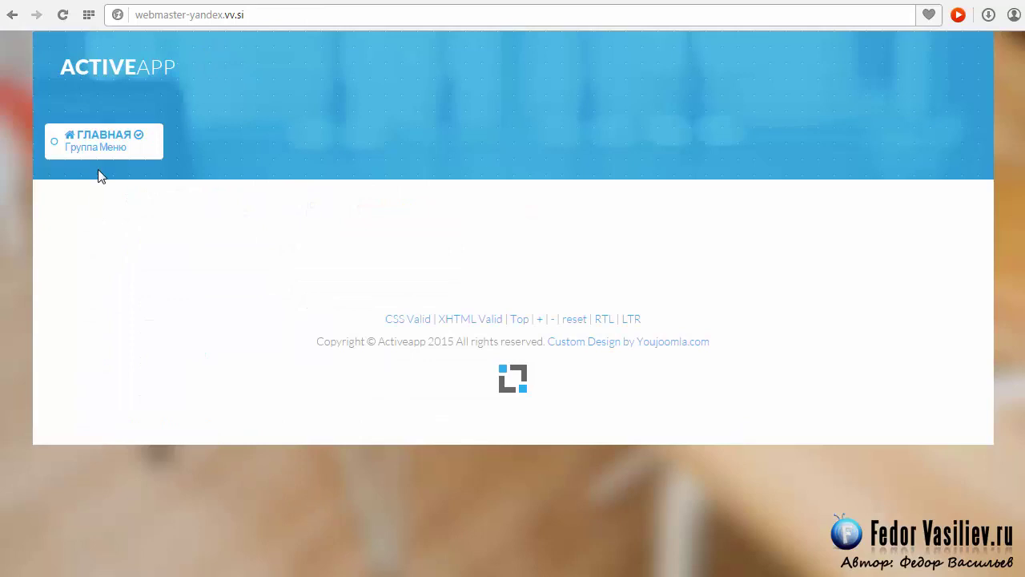
{"action": "mouse_move", "coordinate": [103, 145]}
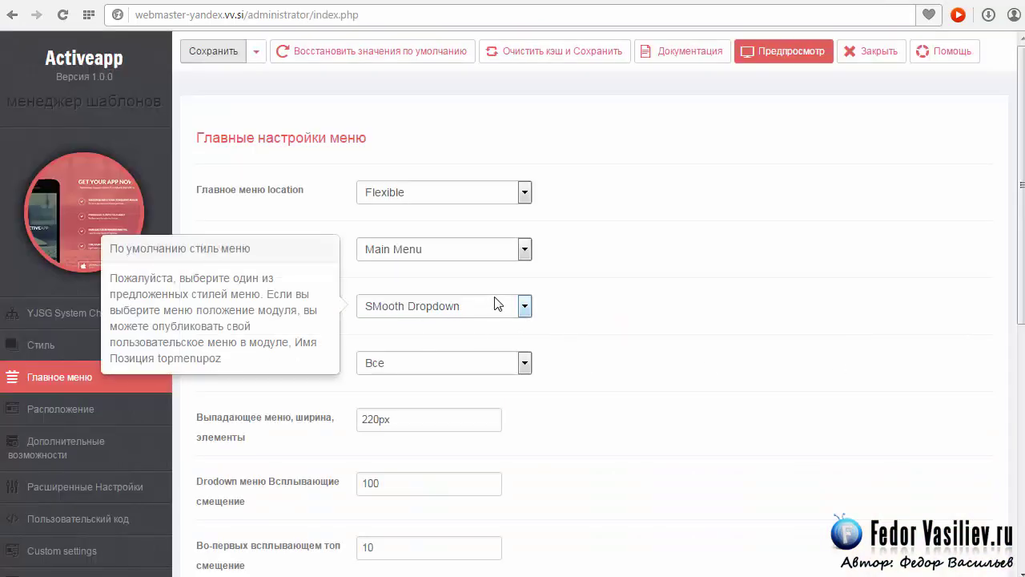
Step: Set the default menu style to Menu module position
{"action": "left_click", "coordinate": [524, 306]}
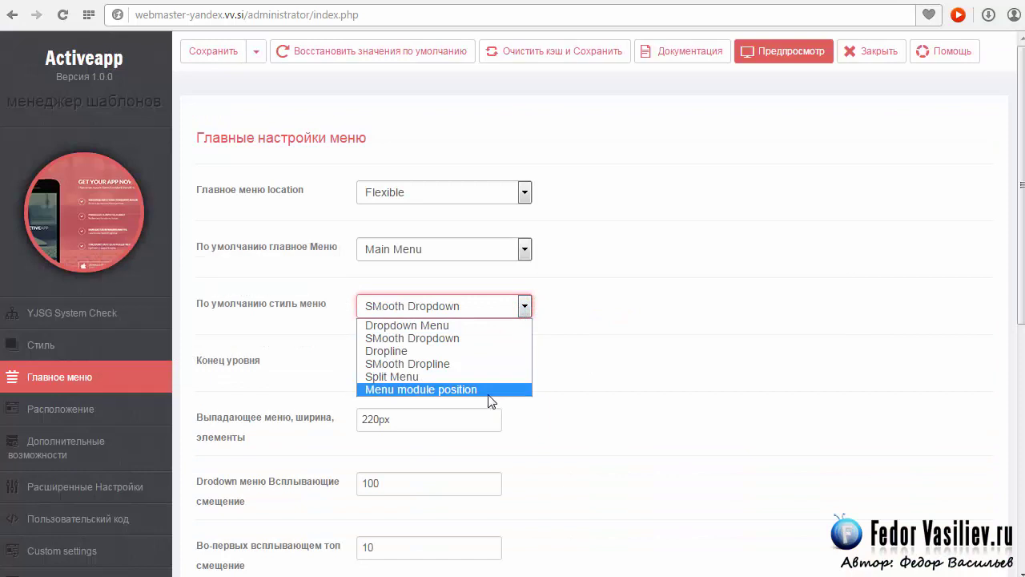
{"action": "left_click", "coordinate": [446, 391]}
{"action": "mouse_move", "coordinate": [369, 314]}
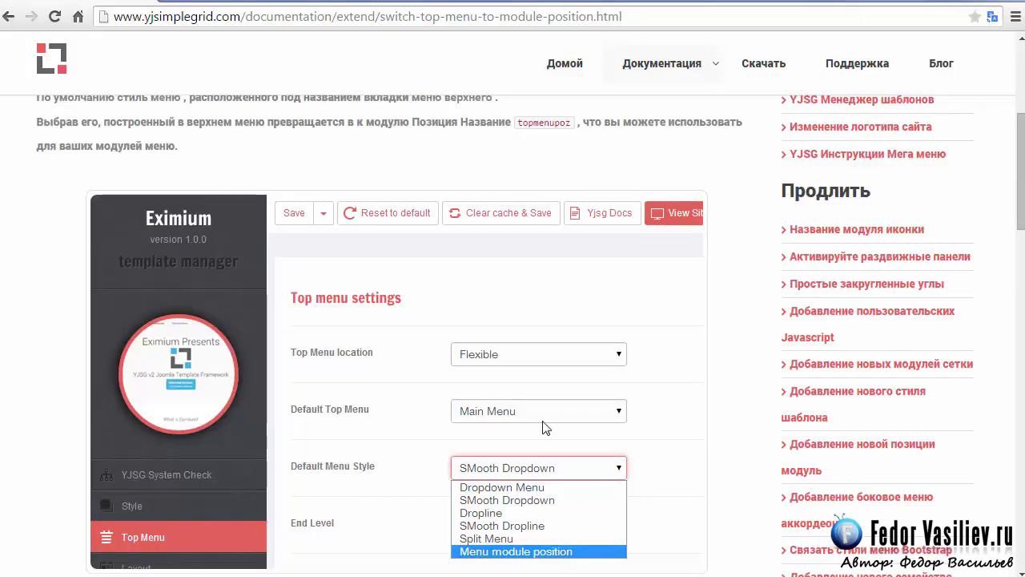
Step: Read the YJSG documentation on switching the top menu to a module position, and examine the group menu on the live site
{"action": "left_click_drag", "start_coordinate": [1020, 213], "coordinate": [1021, 324]}
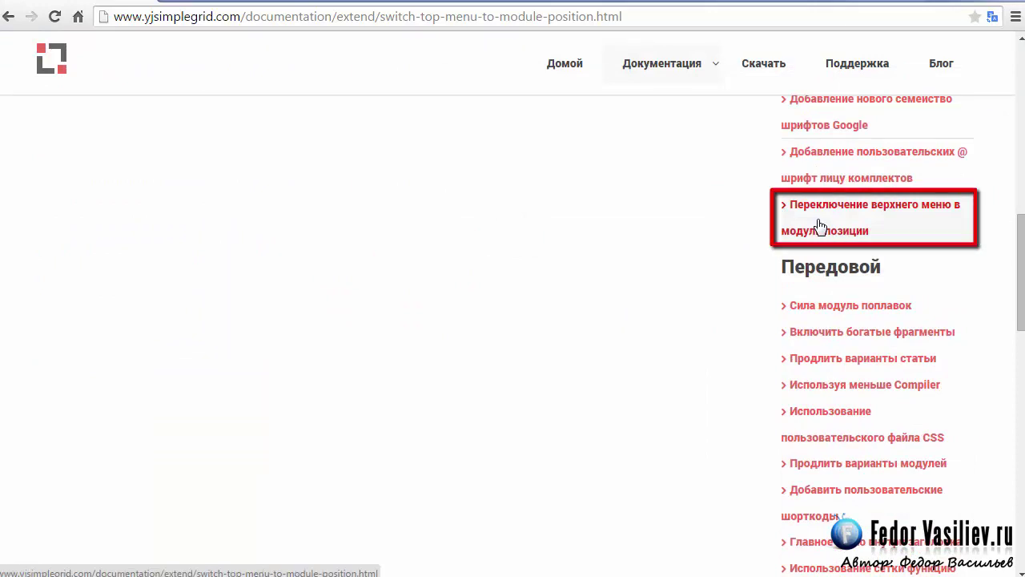
{"action": "scroll", "coordinate": [840, 231], "scroll_direction": "up", "scroll_amount": 8}
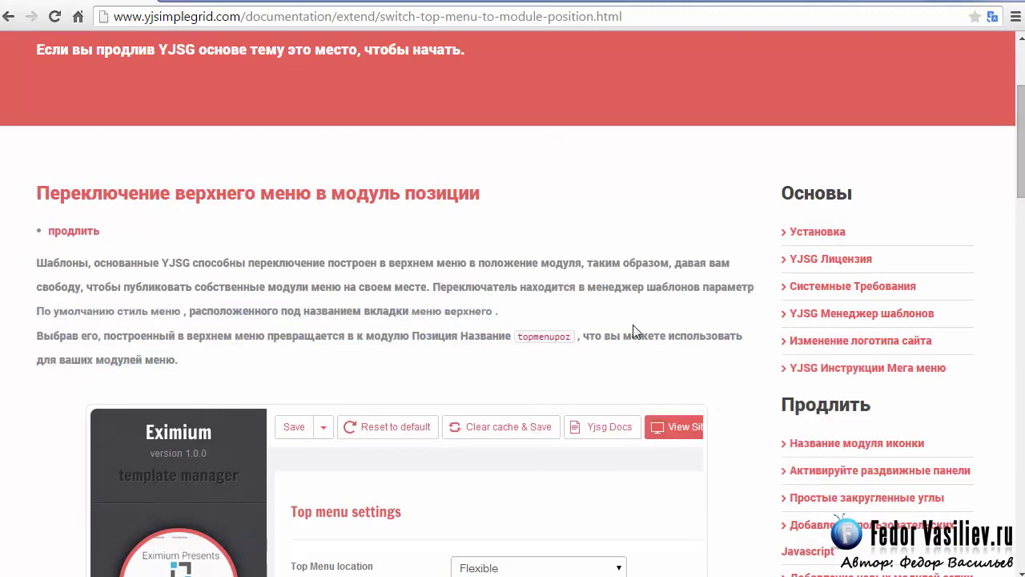
{"action": "scroll", "coordinate": [794, 245], "scroll_direction": "down", "scroll_amount": 4}
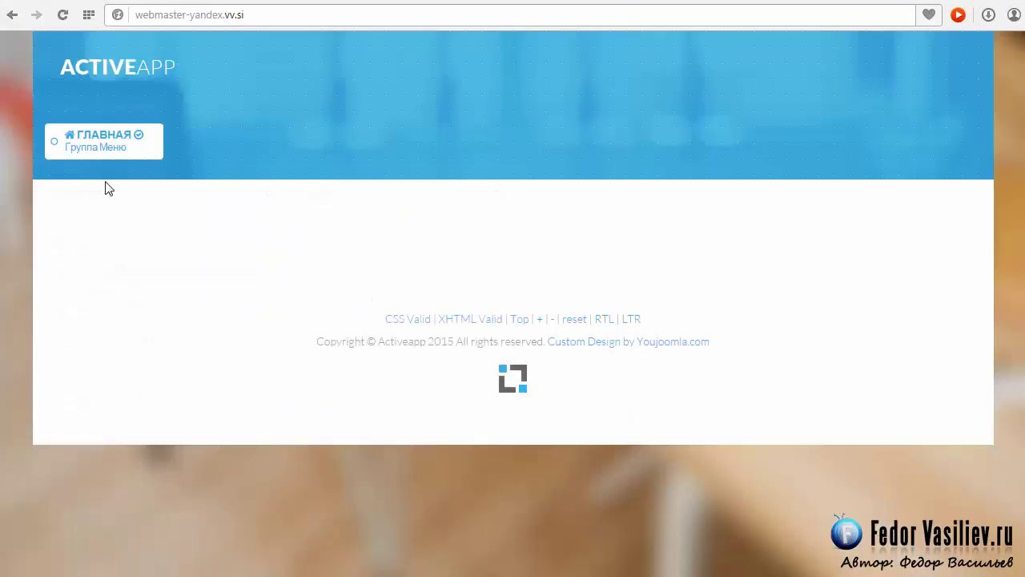
{"action": "mouse_move", "coordinate": [101, 146]}
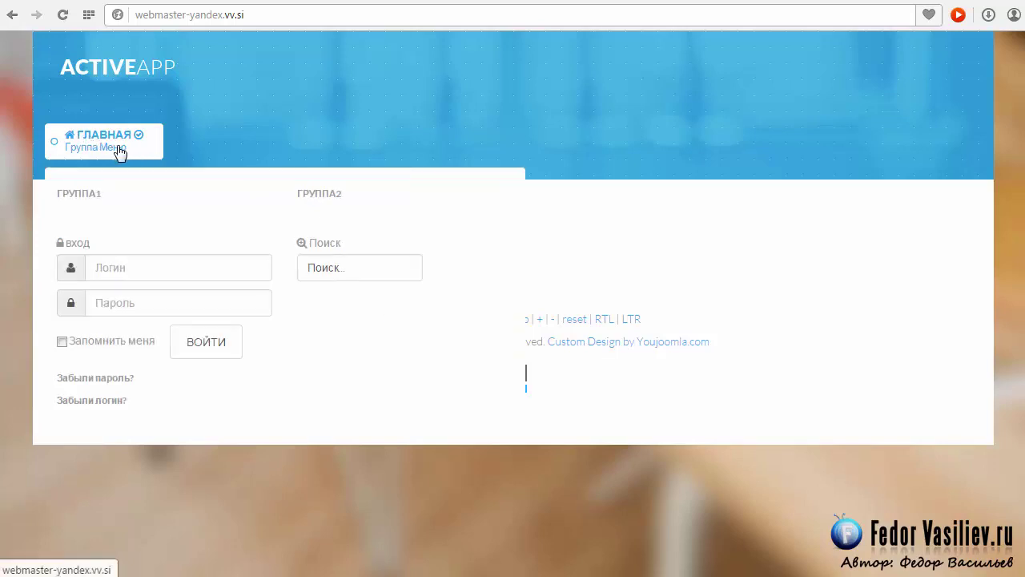
{"action": "left_click", "coordinate": [140, 149]}
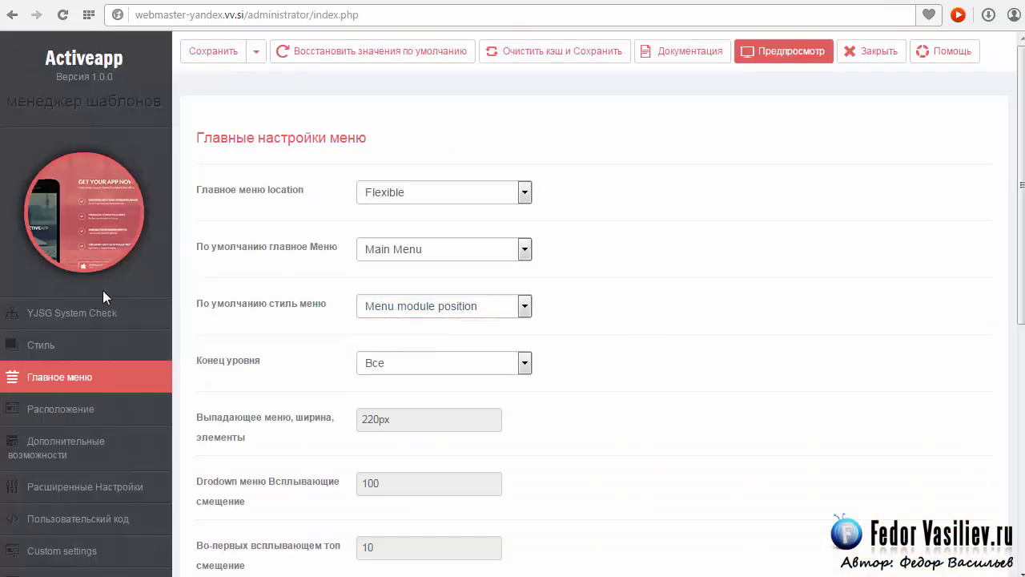
Step: Review the choices for the default main menu and end level, keeping Menu module position as the menu style
{"action": "left_click", "coordinate": [521, 248]}
{"action": "left_click", "coordinate": [595, 260]}
{"action": "left_click", "coordinate": [506, 309]}
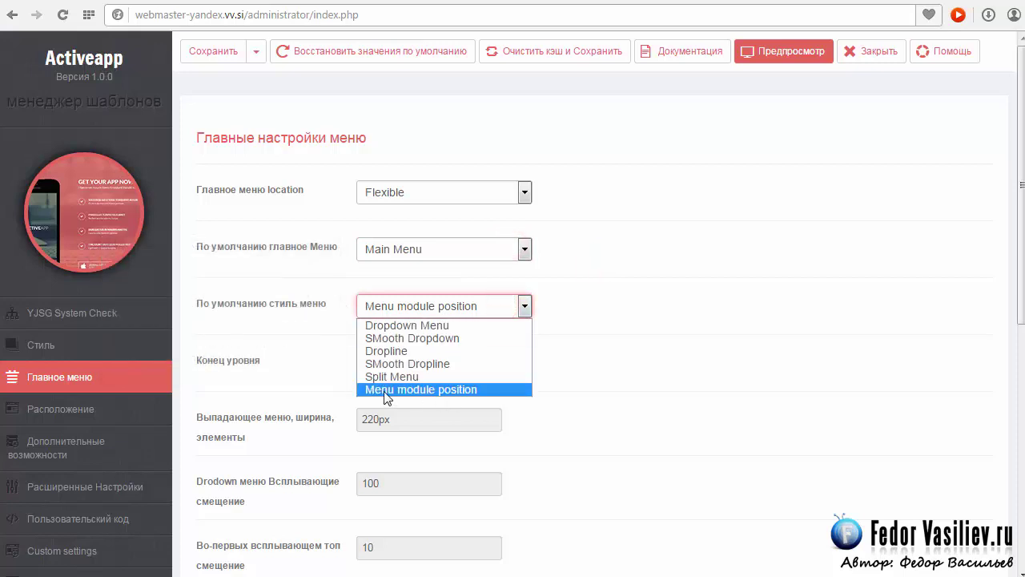
{"action": "left_click", "coordinate": [479, 390]}
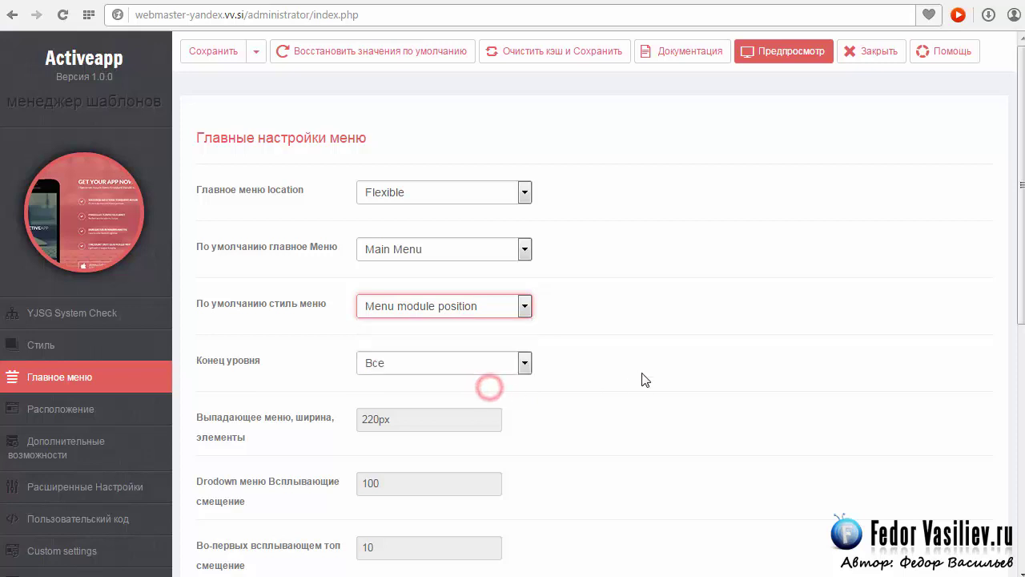
{"action": "left_click", "coordinate": [383, 364]}
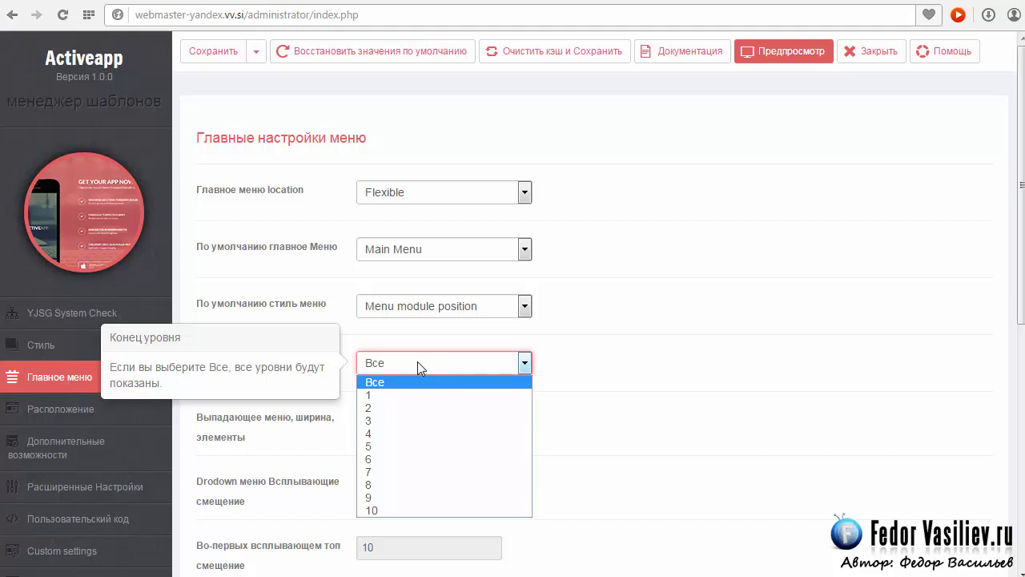
{"action": "left_click", "coordinate": [594, 359]}
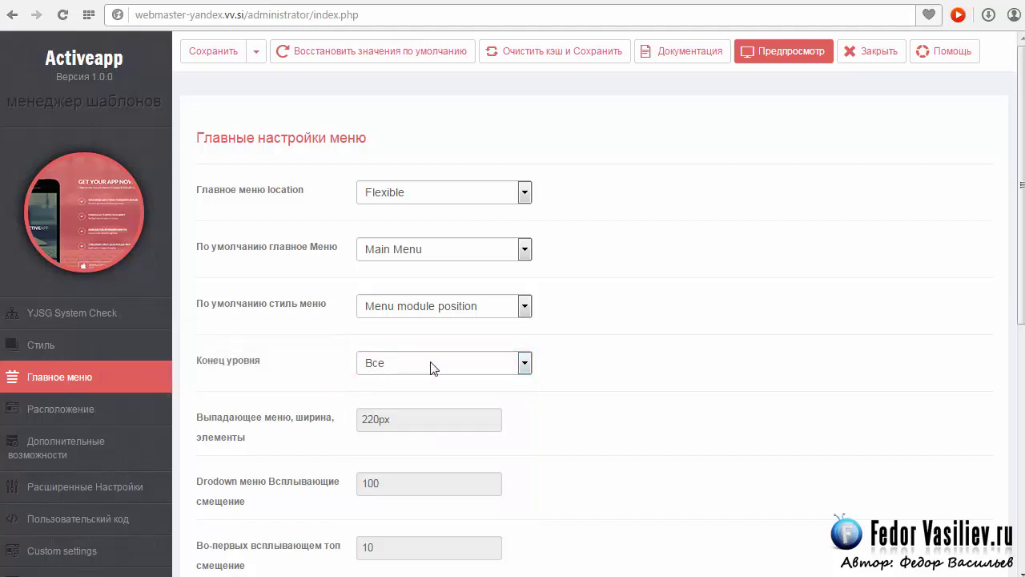
Step: Examine the dropdown width, popup offset and animation settings of the main menu
{"action": "left_click_drag", "start_coordinate": [1020, 284], "coordinate": [1015, 454]}
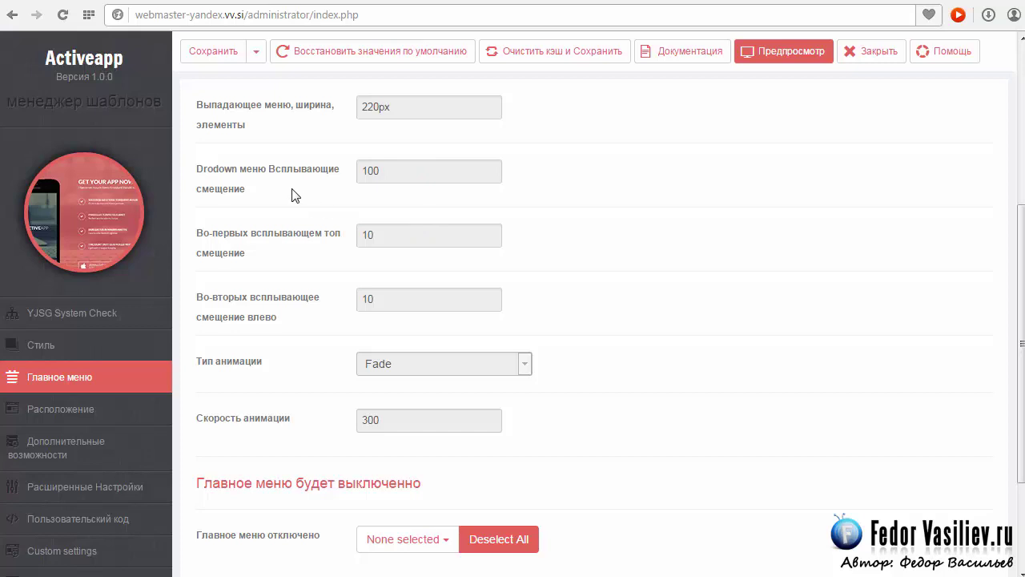
{"action": "left_click", "coordinate": [370, 170]}
{"action": "scroll", "coordinate": [474, 335], "scroll_direction": "up", "scroll_amount": 2}
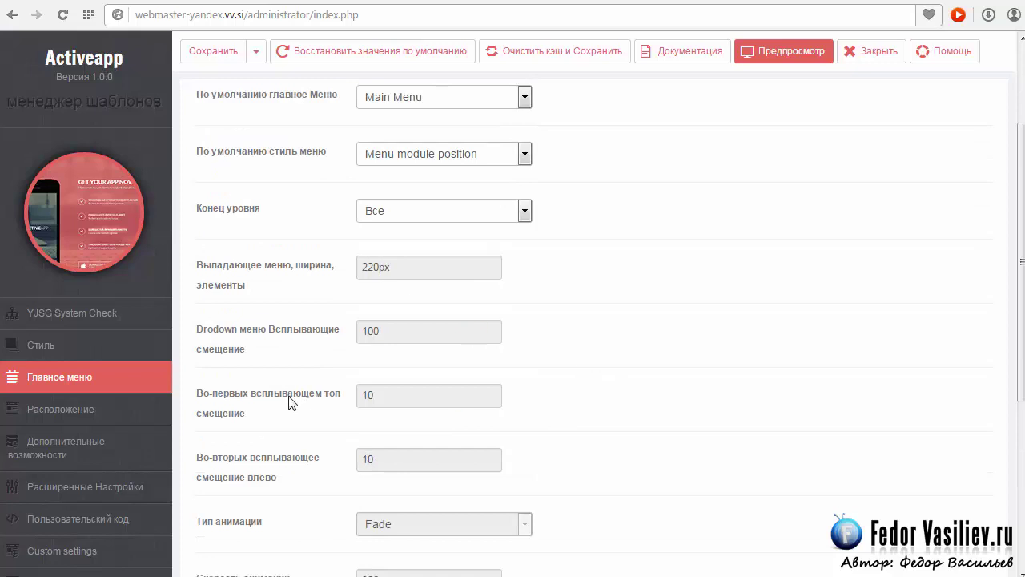
Step: Set the default menu style of the main menu to SMooth Dropdown
{"action": "scroll", "coordinate": [526, 363], "scroll_direction": "up", "scroll_amount": 1}
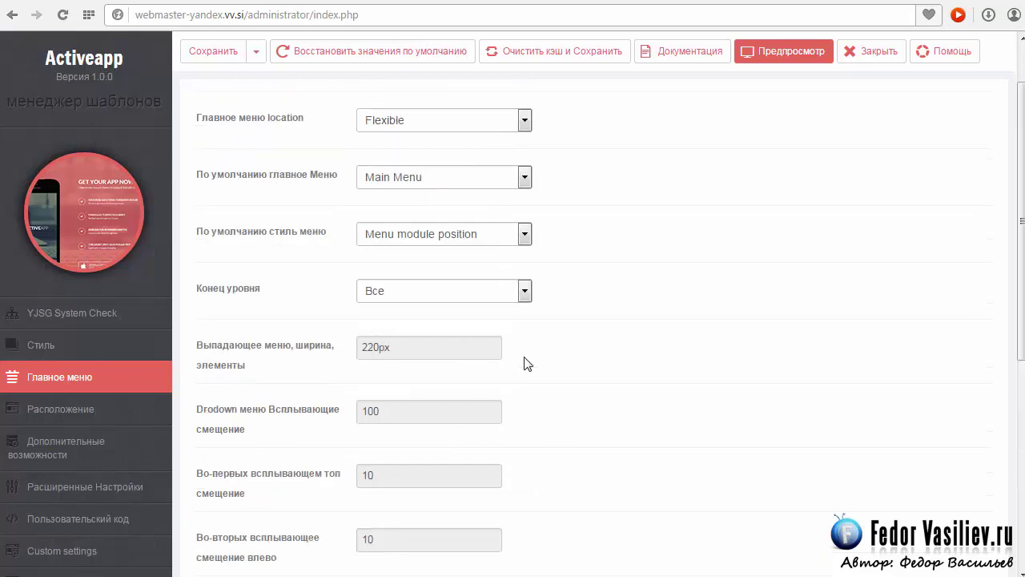
{"action": "left_click", "coordinate": [523, 233]}
{"action": "left_click", "coordinate": [457, 323]}
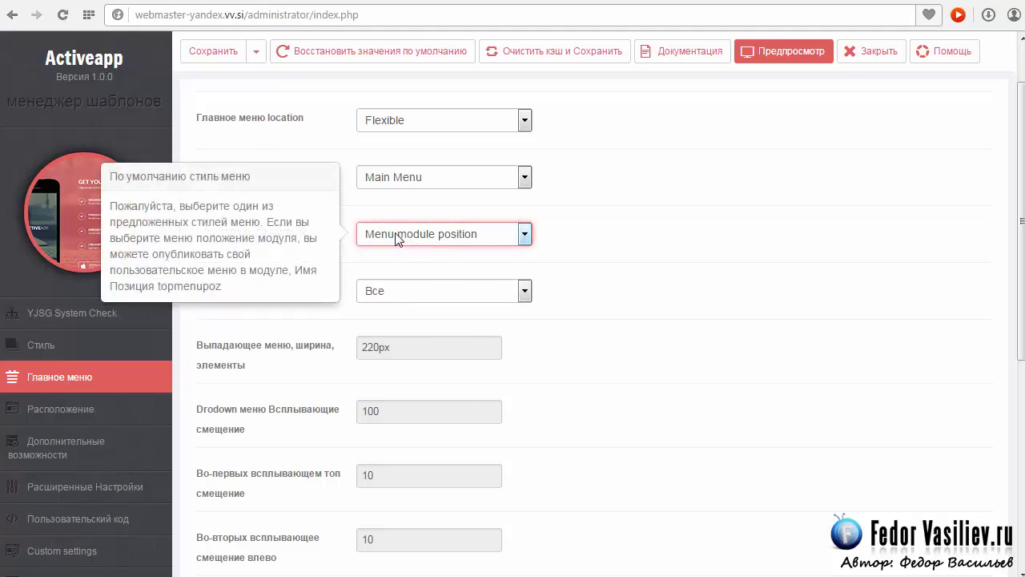
{"action": "left_click", "coordinate": [395, 237]}
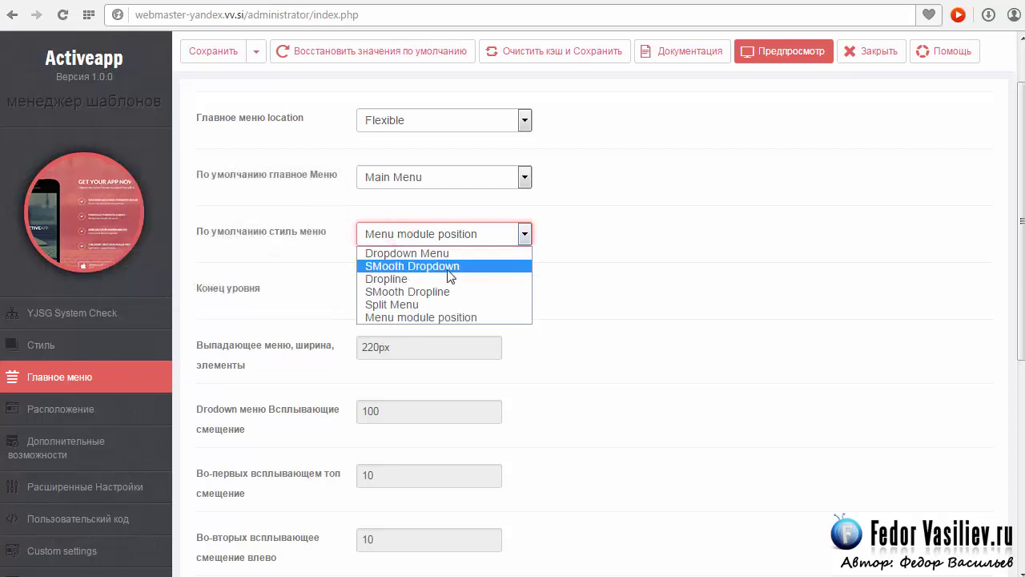
{"action": "left_click", "coordinate": [447, 268]}
{"action": "left_click", "coordinate": [385, 237]}
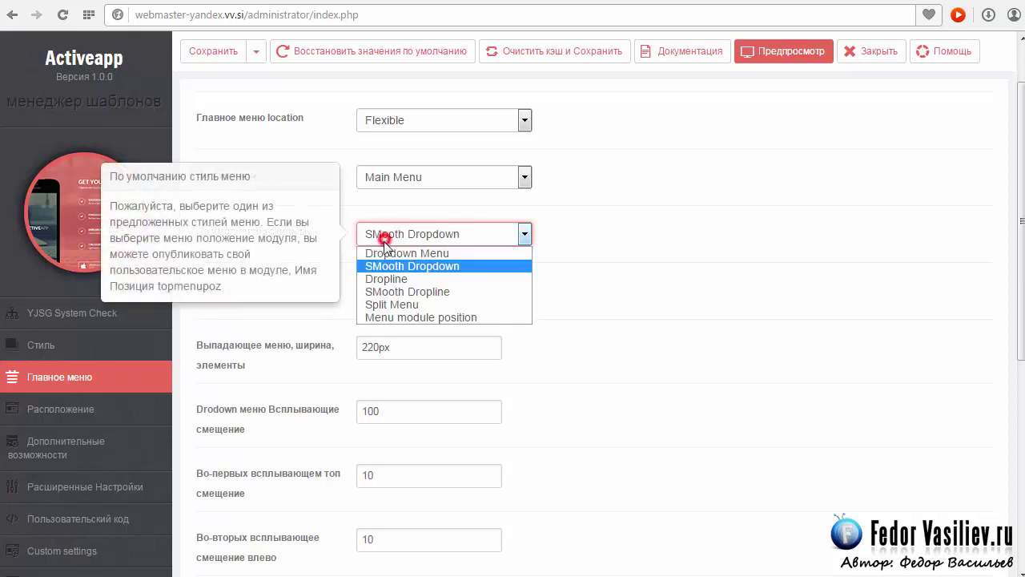
{"action": "left_click", "coordinate": [425, 266]}
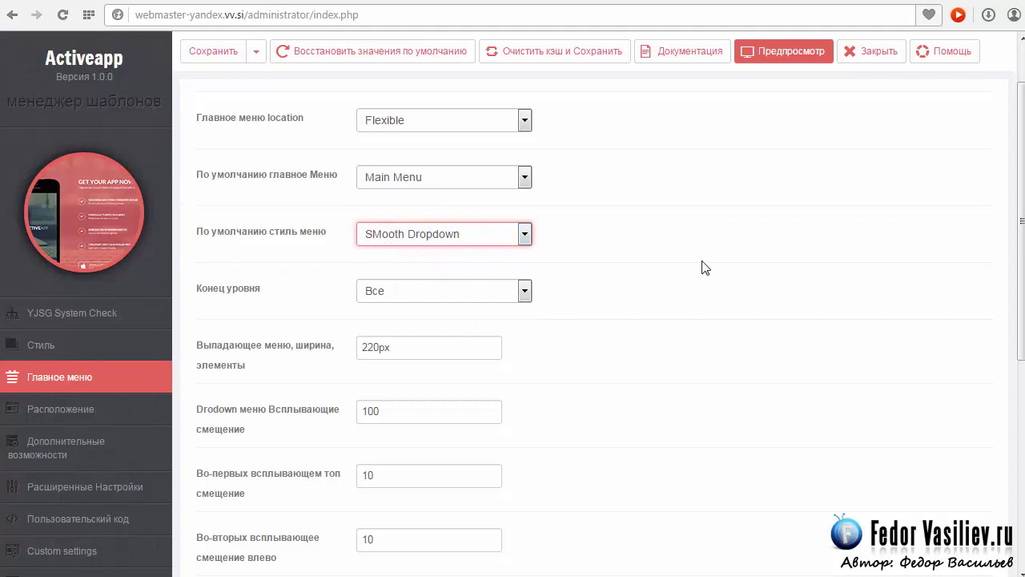
Step: Review the dropdown menu item width setting, keeping it at 220px
{"action": "scroll", "coordinate": [705, 267], "scroll_direction": "down", "scroll_amount": 2}
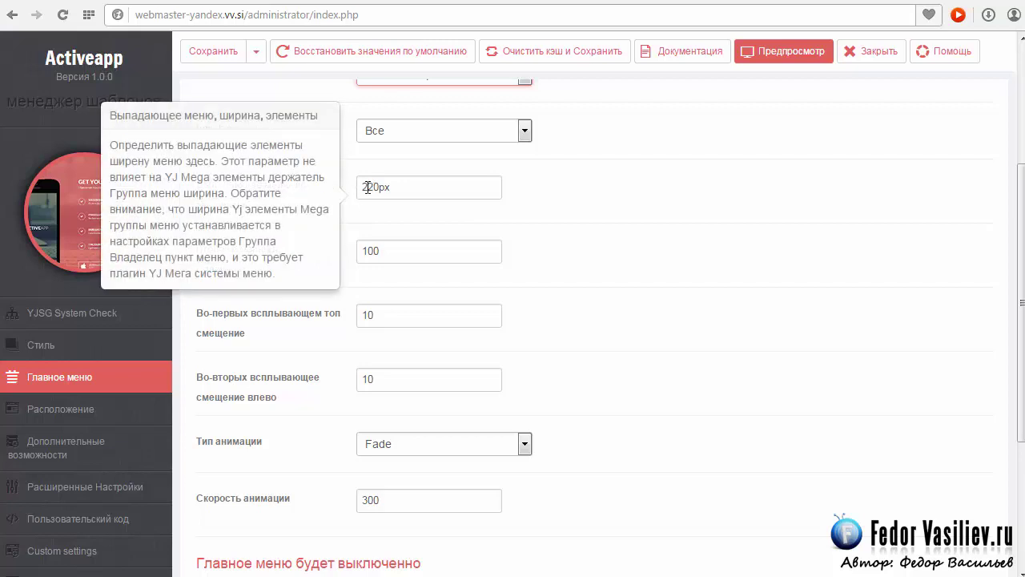
{"action": "scroll", "coordinate": [367, 187], "scroll_direction": "up", "scroll_amount": 1}
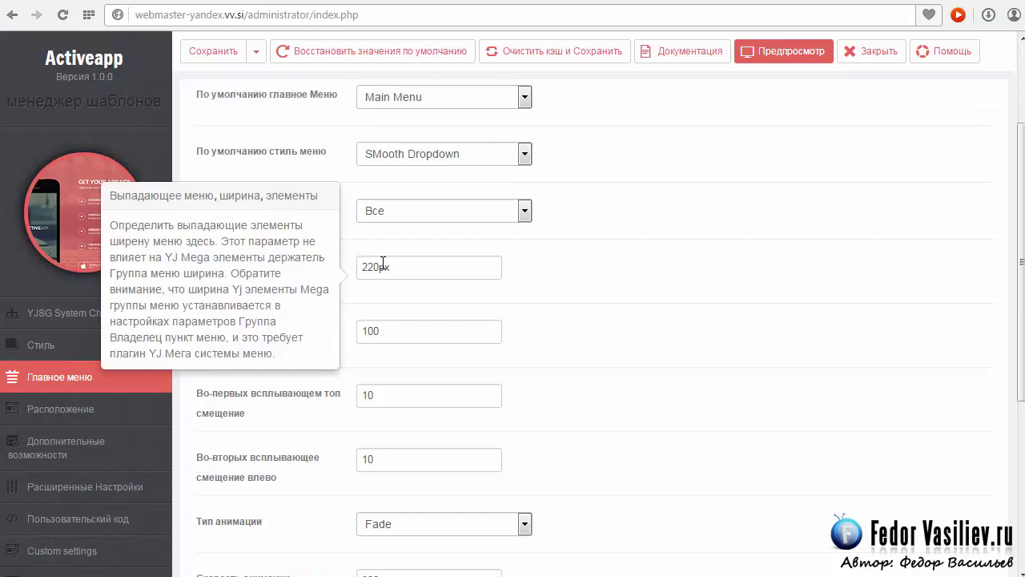
{"action": "left_click_drag", "start_coordinate": [378, 264], "coordinate": [362, 267]}
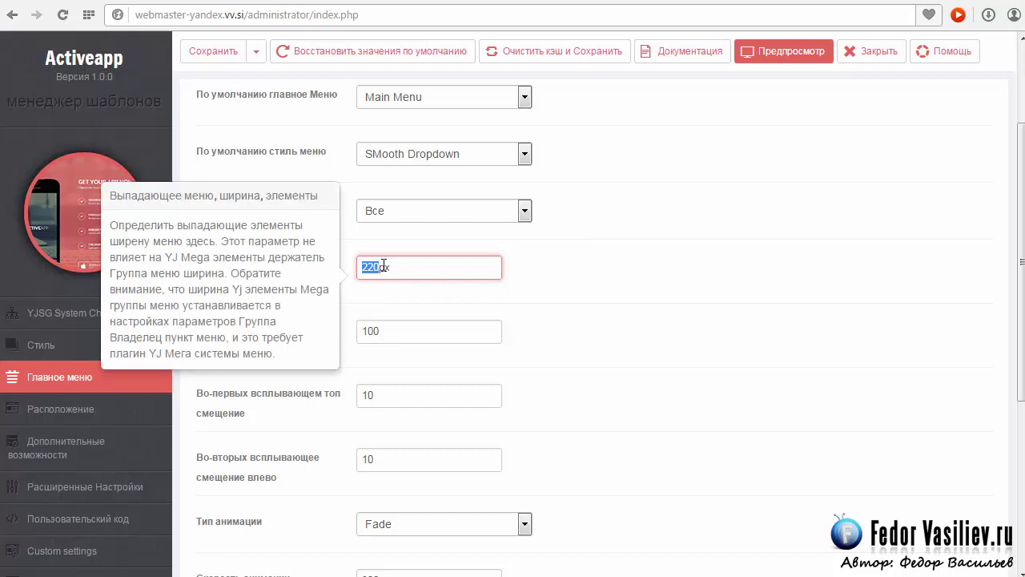
{"action": "left_click", "coordinate": [783, 51]}
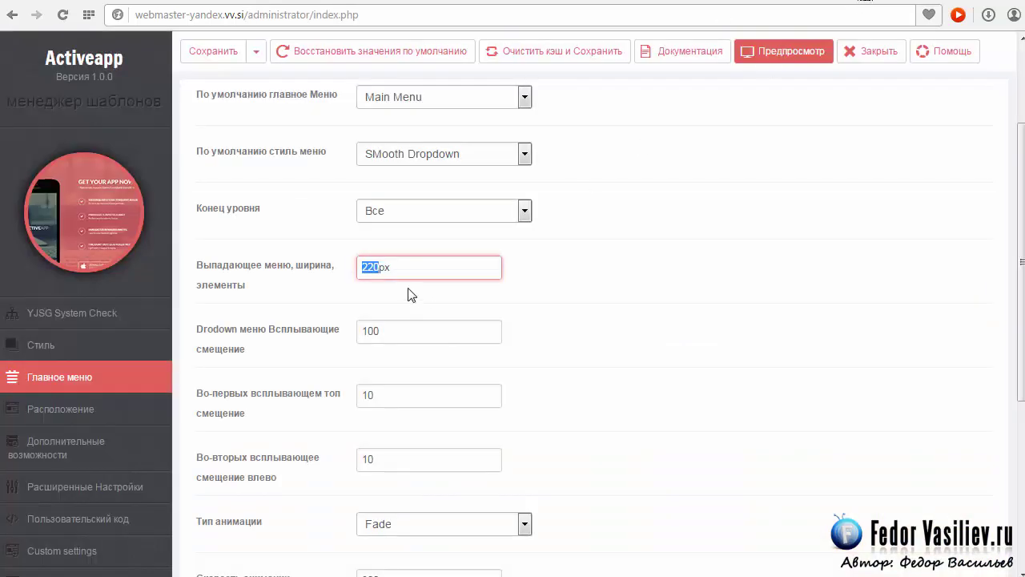
{"action": "left_click", "coordinate": [360, 268]}
{"action": "left_click_drag", "start_coordinate": [362, 269], "coordinate": [377, 270]}
{"action": "type", "text": "220"}
{"action": "left_click", "coordinate": [412, 267]}
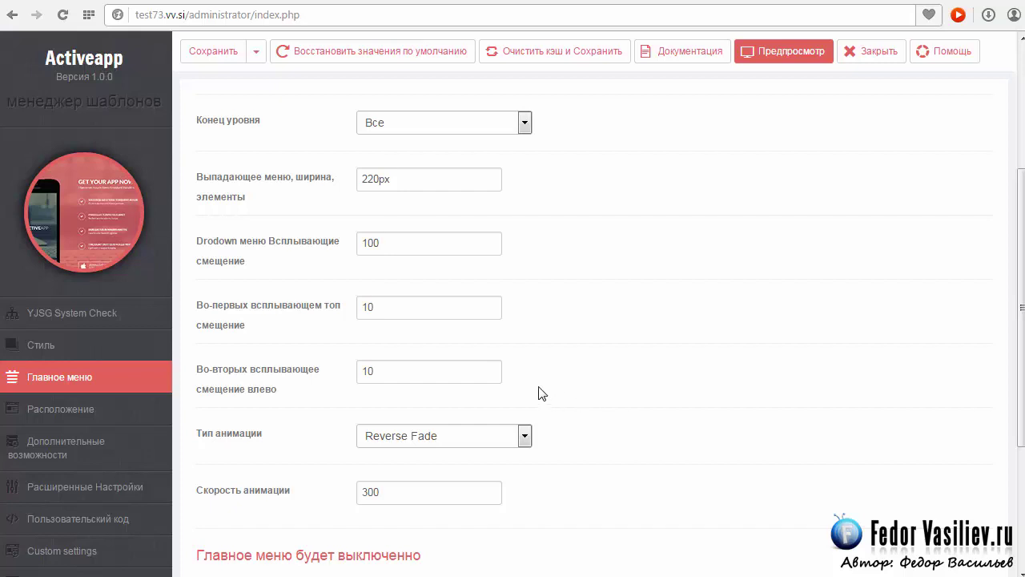
Step: Set the dropdown item width to 520px on the test73.vv.si site and check the Pages submenu on its live page
{"action": "left_click", "coordinate": [360, 179]}
{"action": "key", "text": "Delete"}
{"action": "type", "text": "5"}
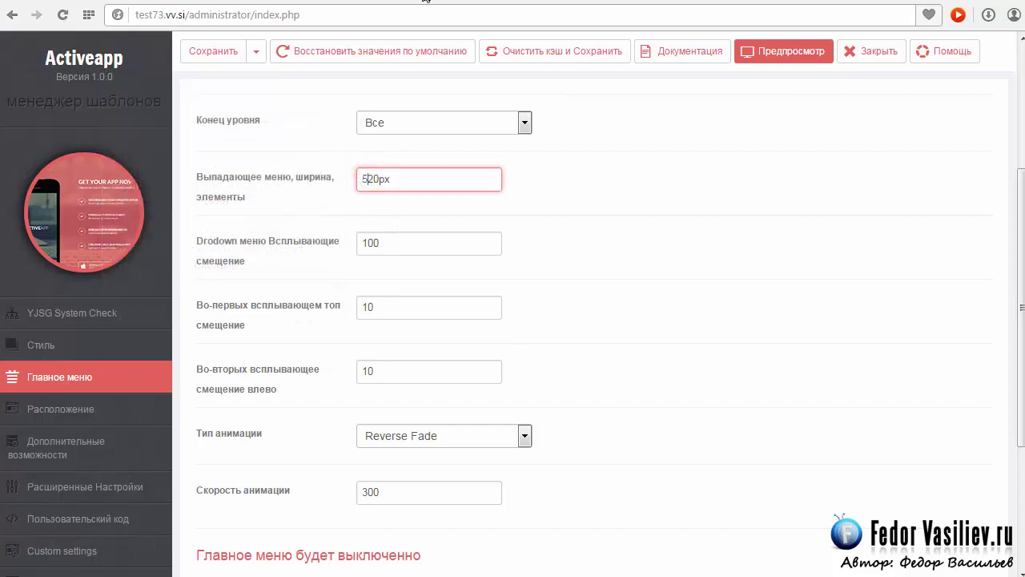
{"action": "left_click", "coordinate": [425, 2]}
{"action": "mouse_move", "coordinate": [430, 138]}
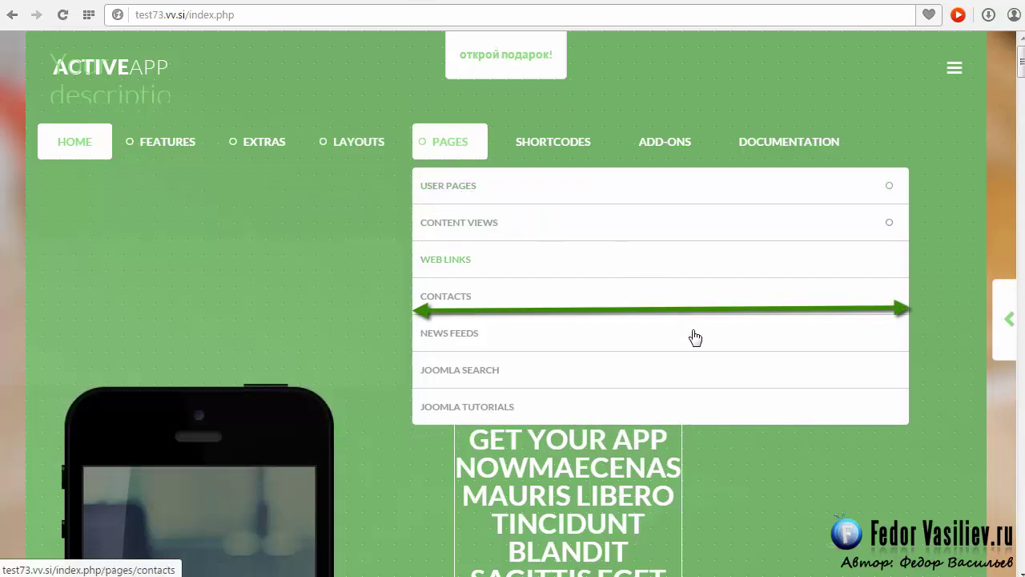
{"action": "mouse_move", "coordinate": [448, 195]}
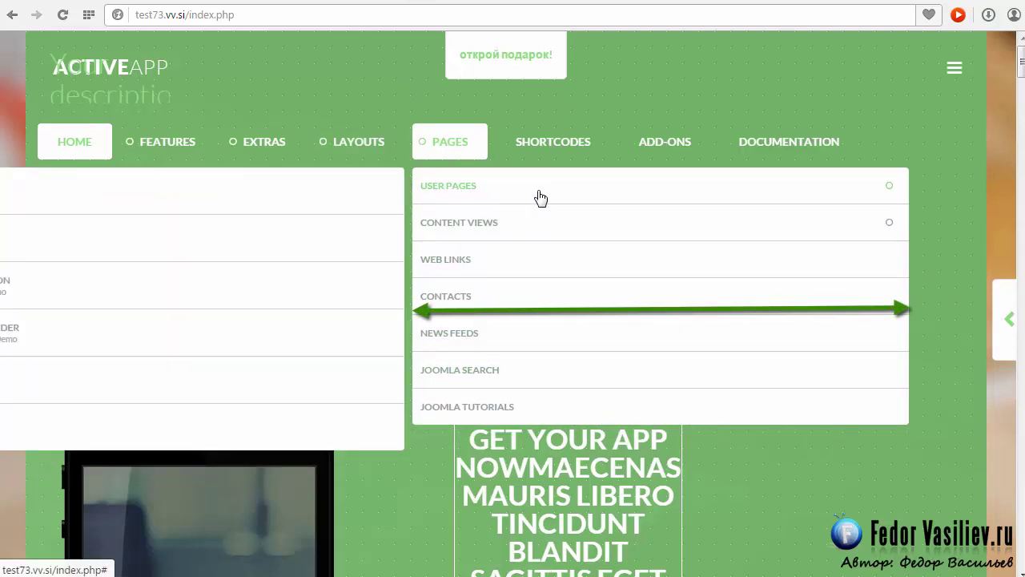
{"action": "mouse_move", "coordinate": [328, 145]}
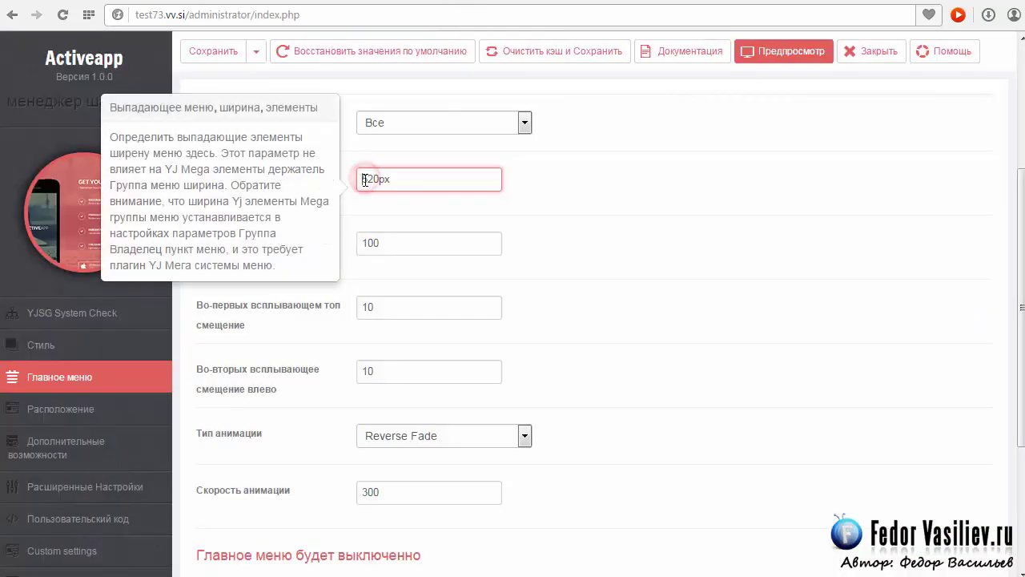
Step: Restore the dropdown item width to 220px and inspect the dropdown popup offset field
{"action": "left_click", "coordinate": [362, 179]}
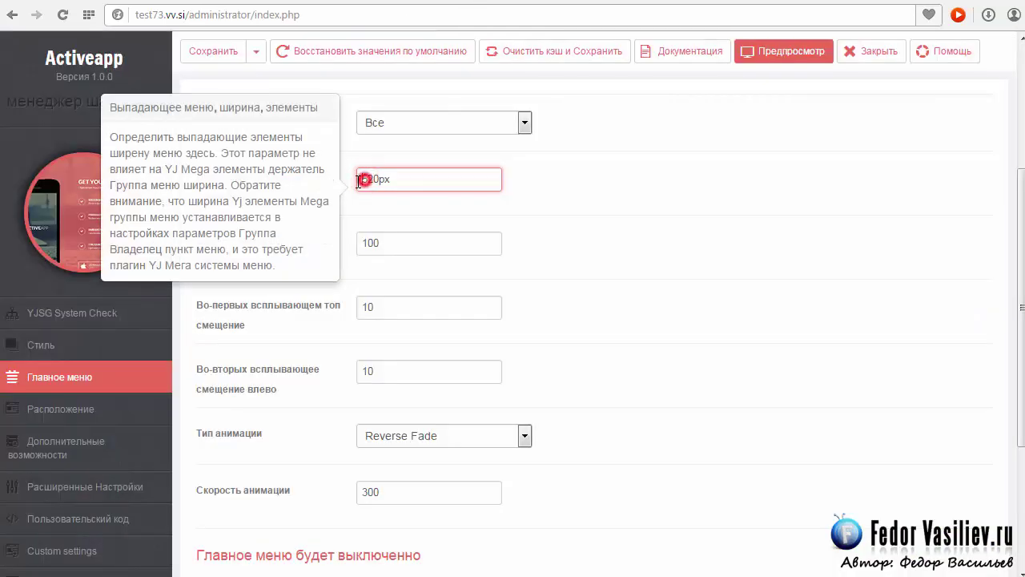
{"action": "left_click", "coordinate": [592, 212]}
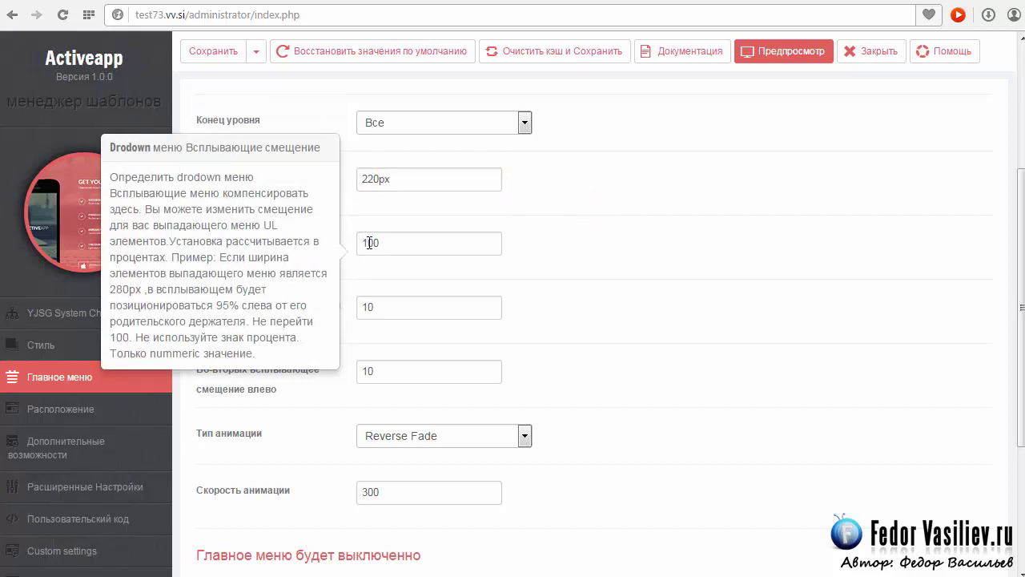
{"action": "left_click", "coordinate": [367, 243]}
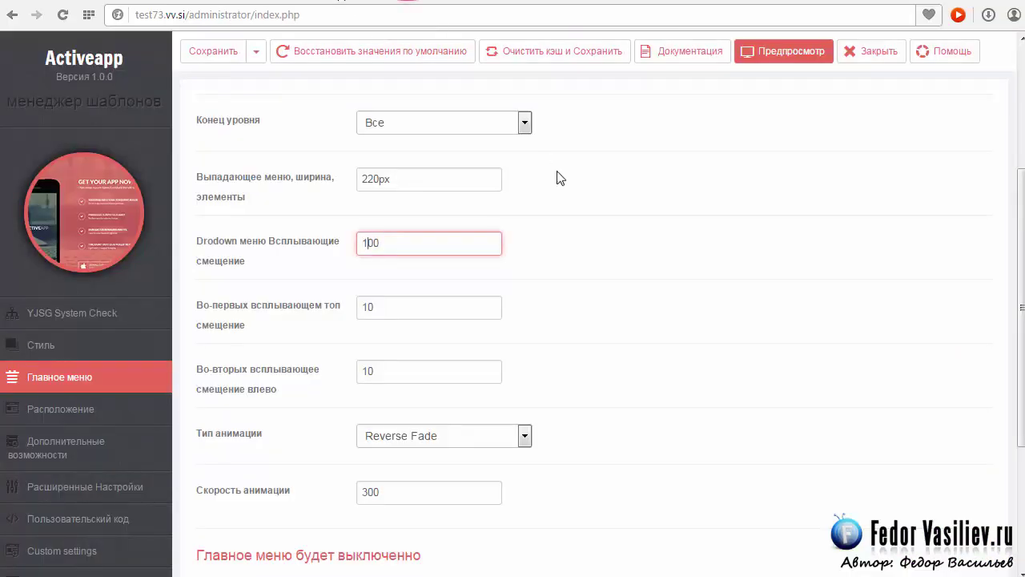
Step: Set the top offset of the first-level popup to 90 and save the template settings
{"action": "scroll", "coordinate": [554, 182], "scroll_direction": "down", "scroll_amount": 1}
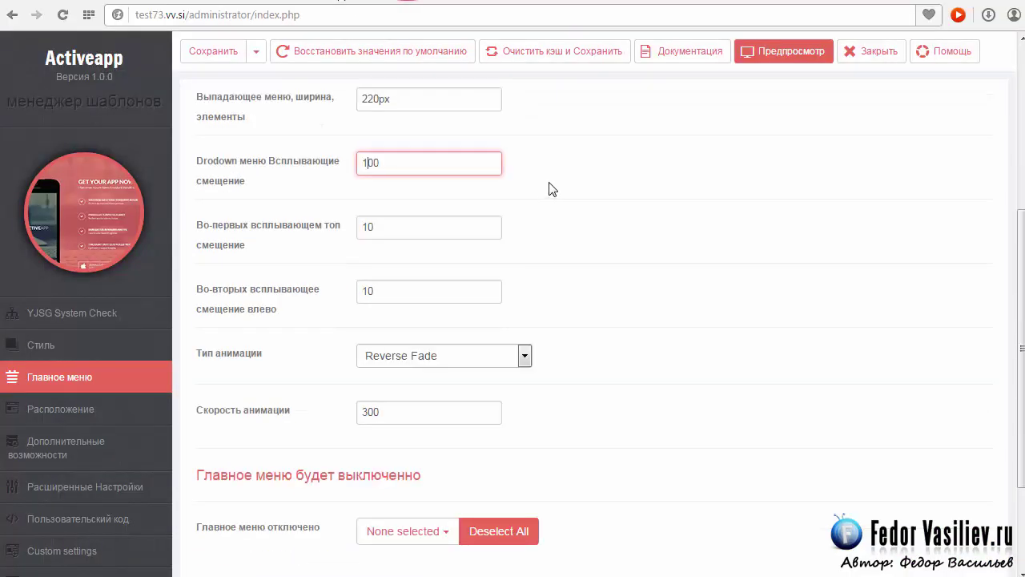
{"action": "double_click", "coordinate": [369, 227]}
{"action": "type", "text": "90"}
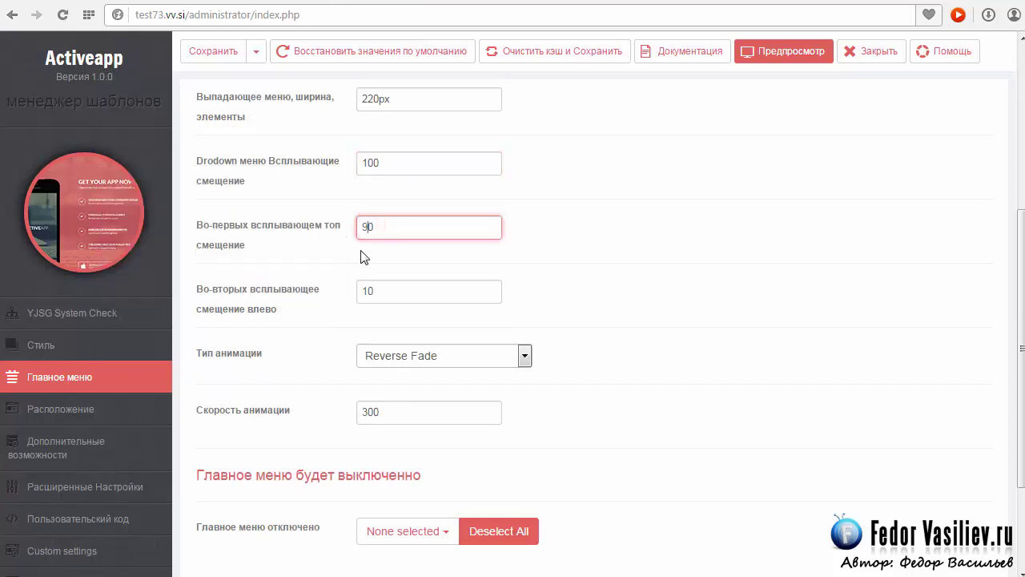
{"action": "left_click", "coordinate": [214, 50]}
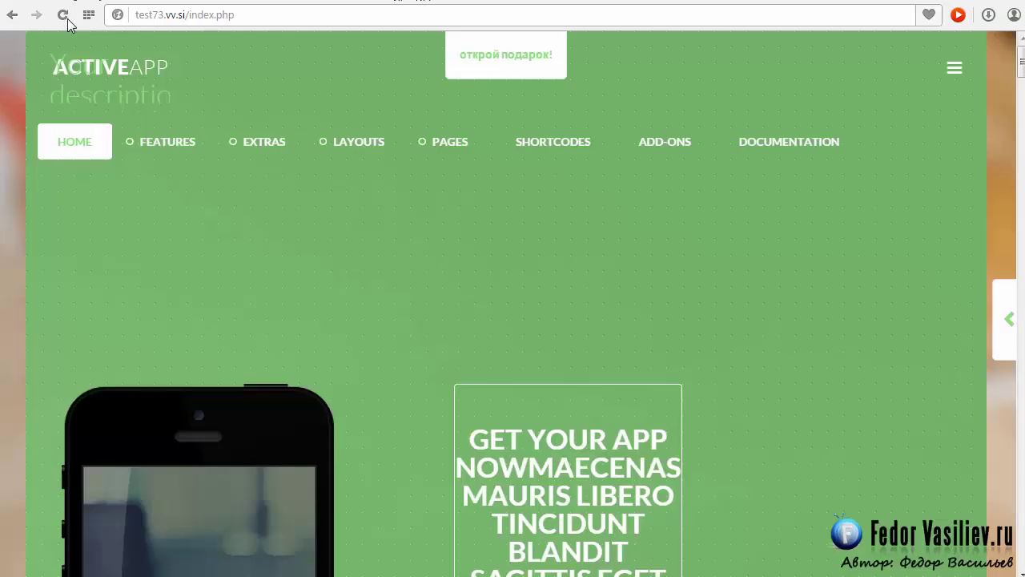
Step: Reload the test73.vv.si live page and check the gap above the Layouts and Extras dropdowns
{"action": "left_click", "coordinate": [64, 16]}
{"action": "mouse_move", "coordinate": [360, 151]}
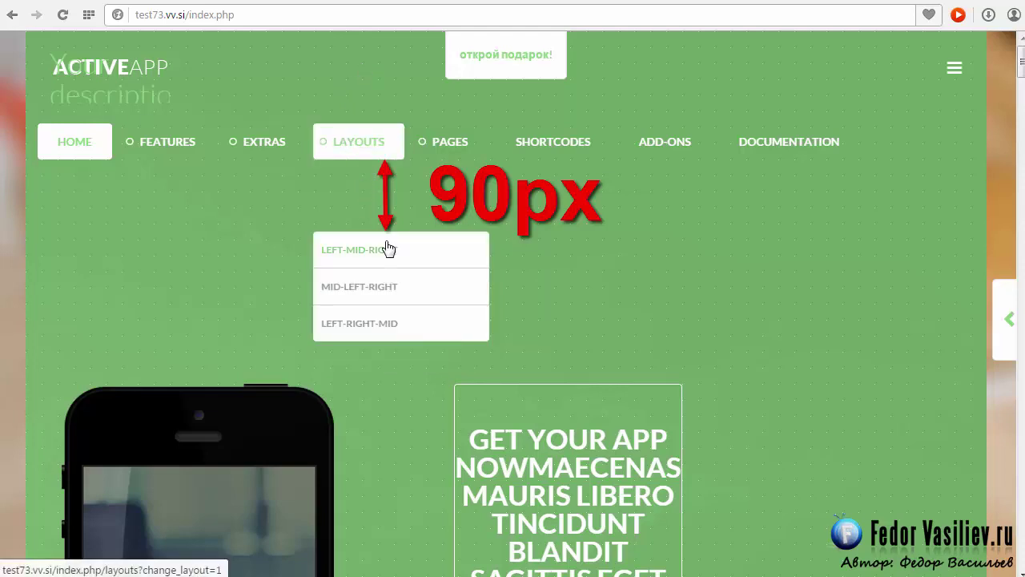
{"action": "mouse_move", "coordinate": [273, 124]}
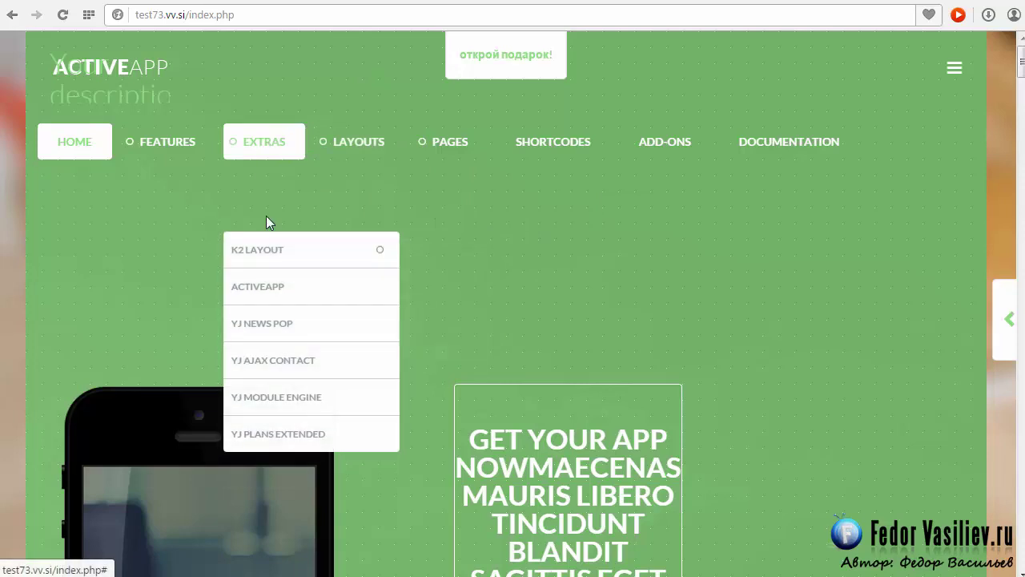
{"action": "mouse_move", "coordinate": [276, 257]}
{"action": "mouse_move", "coordinate": [378, 249]}
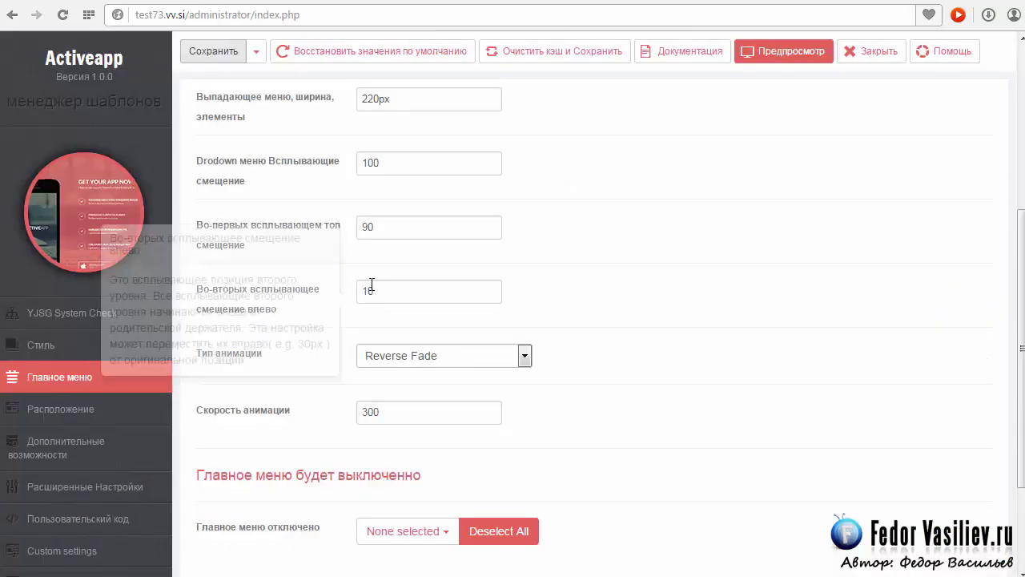
Step: Inspect the left offset of the second-level popup and set the first-level popup's top offset back to 10
{"action": "left_click", "coordinate": [370, 290]}
{"action": "left_click_drag", "start_coordinate": [362, 292], "coordinate": [368, 292]}
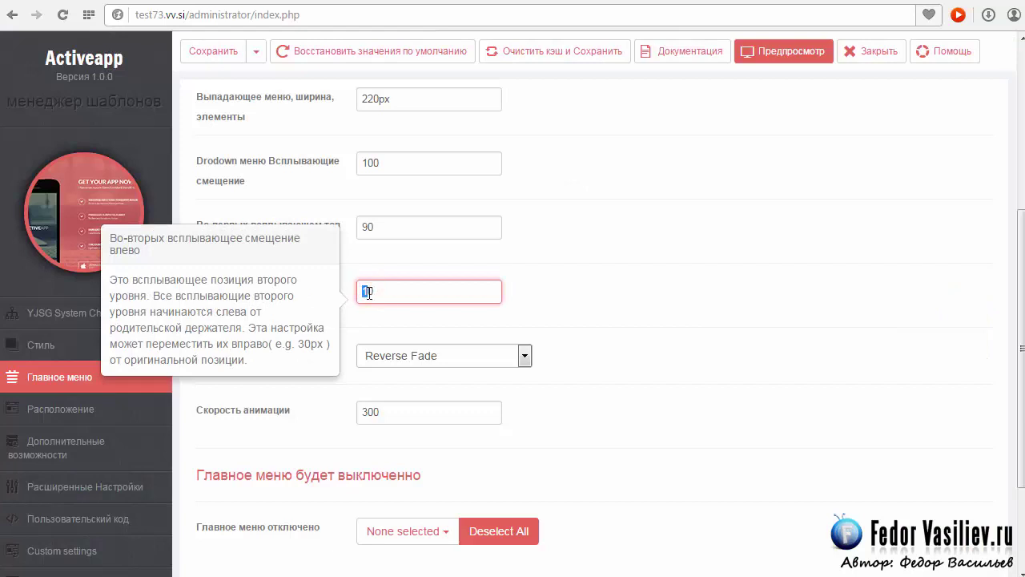
{"action": "left_click", "coordinate": [363, 228]}
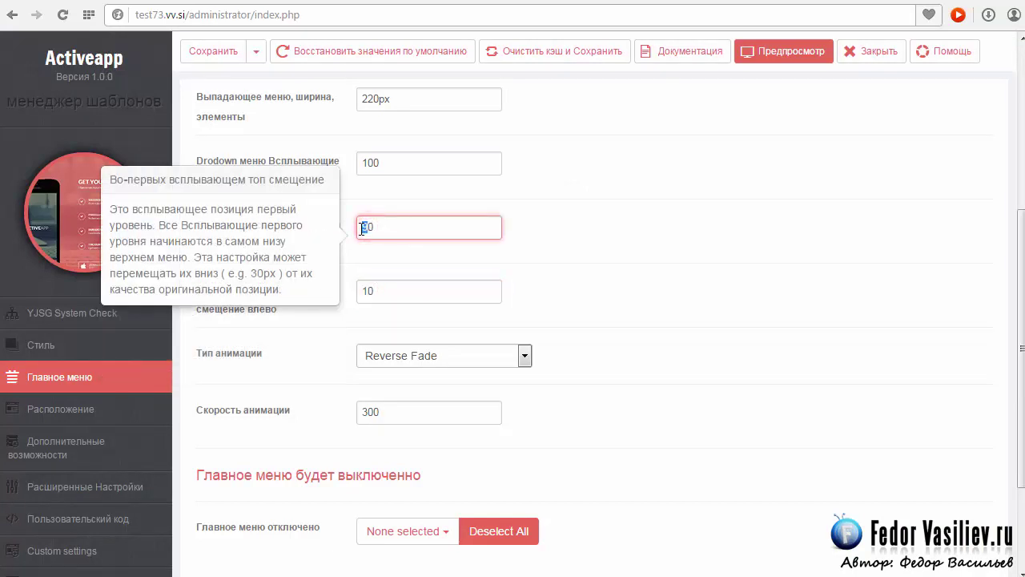
{"action": "type", "text": "1"}
{"action": "left_click", "coordinate": [396, 290]}
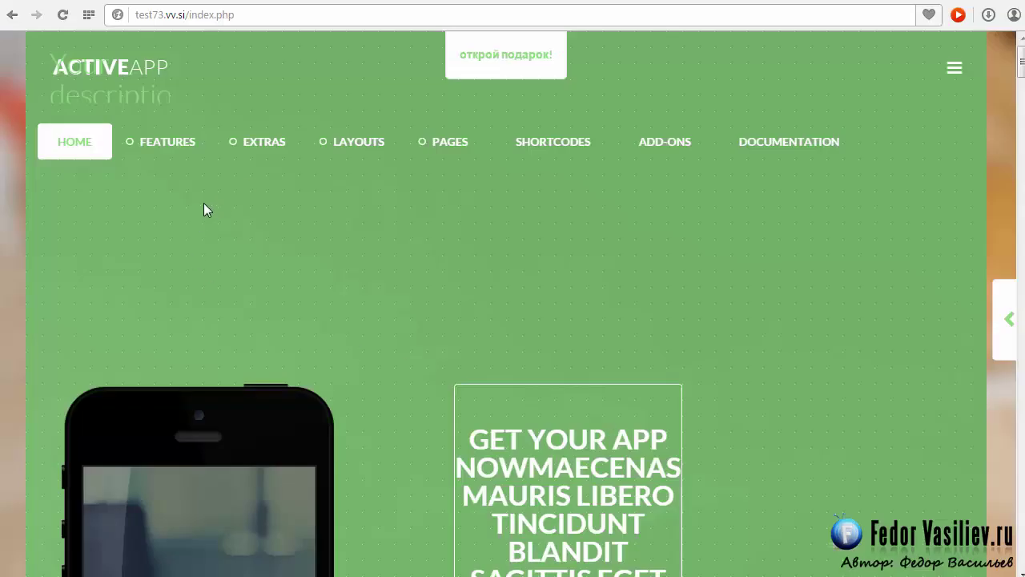
Step: Examine the menu dropdowns on the test73.vv.si and webmaster-yandex.vv.si live pages, and return to the template settings
{"action": "mouse_move", "coordinate": [170, 146]}
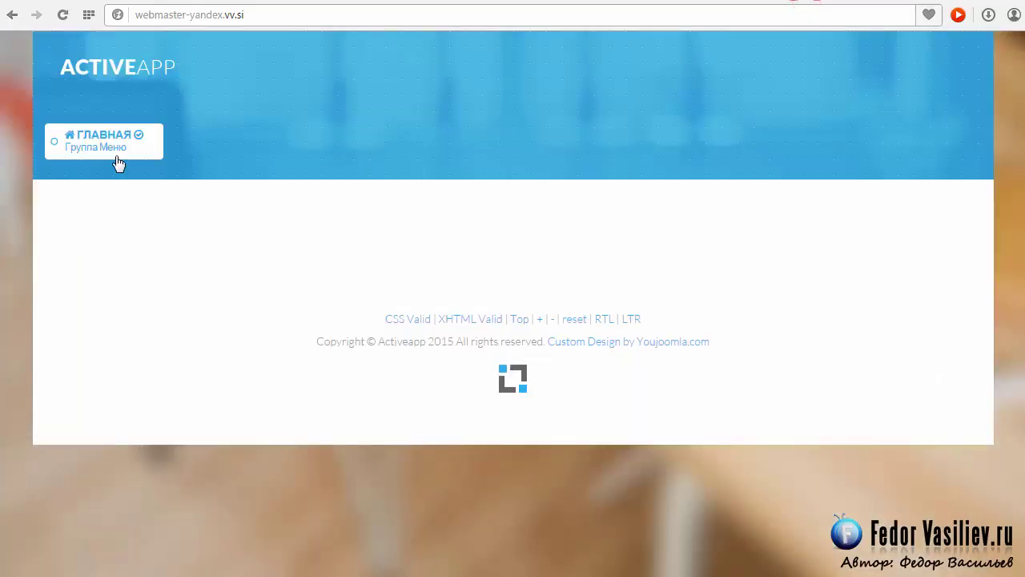
{"action": "mouse_move", "coordinate": [117, 148]}
{"action": "left_click", "coordinate": [871, 2]}
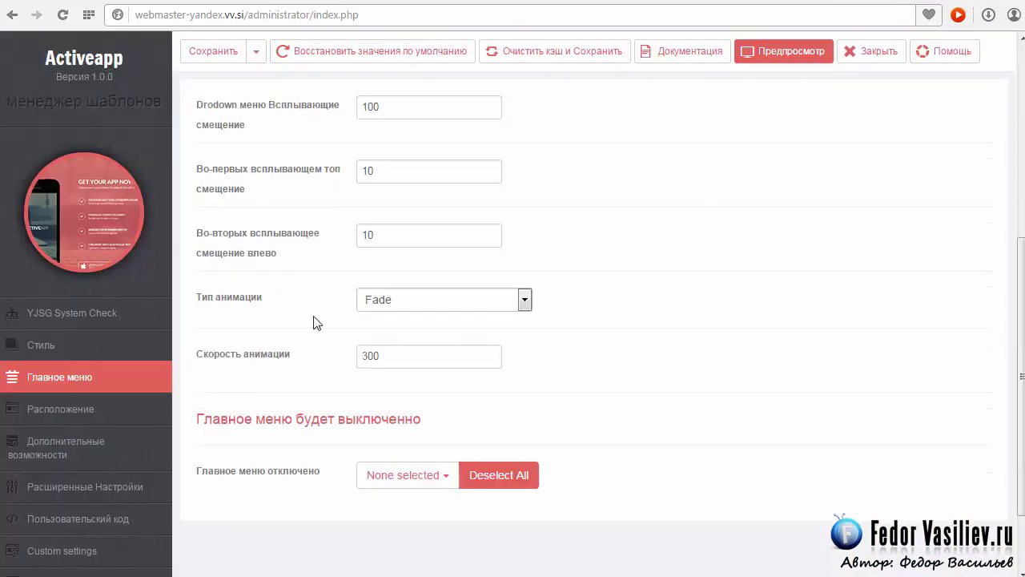
Step: Set the menu animation type to Reverse Fade, save, and check the Главная menu on the reloaded live site
{"action": "left_click", "coordinate": [395, 301]}
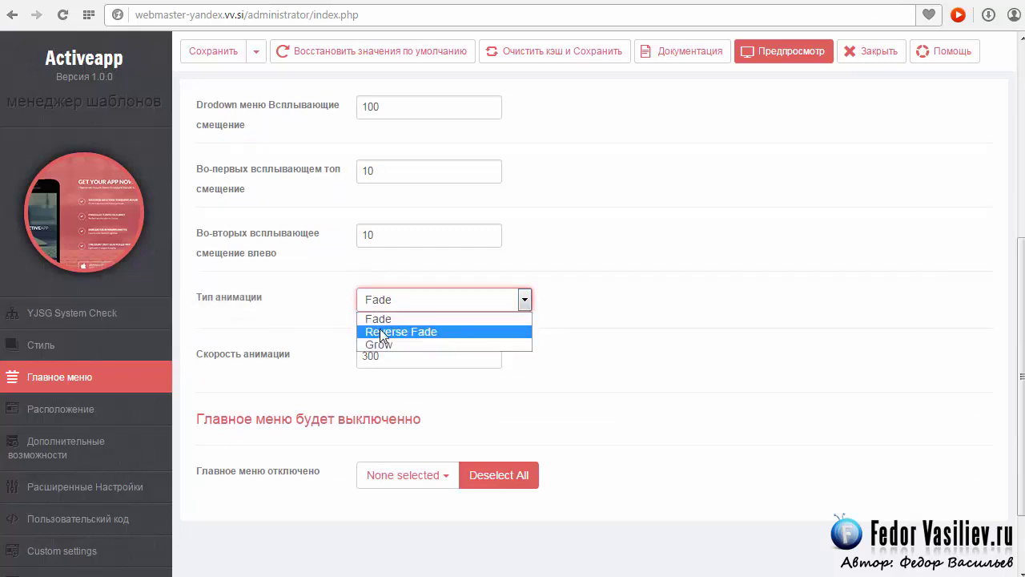
{"action": "left_click", "coordinate": [432, 331]}
{"action": "left_click", "coordinate": [222, 50]}
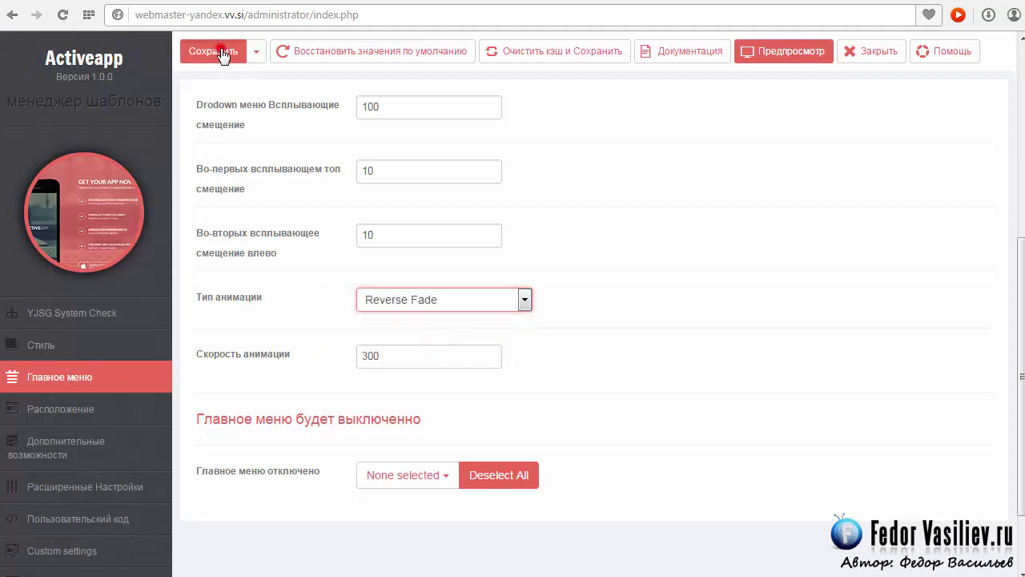
{"action": "left_click", "coordinate": [798, 6]}
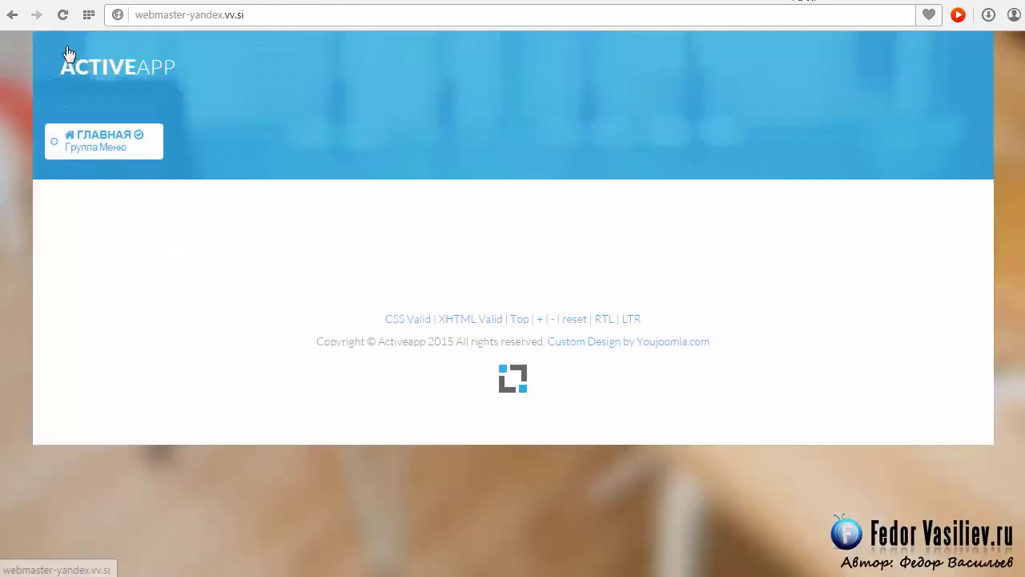
{"action": "left_click", "coordinate": [64, 17]}
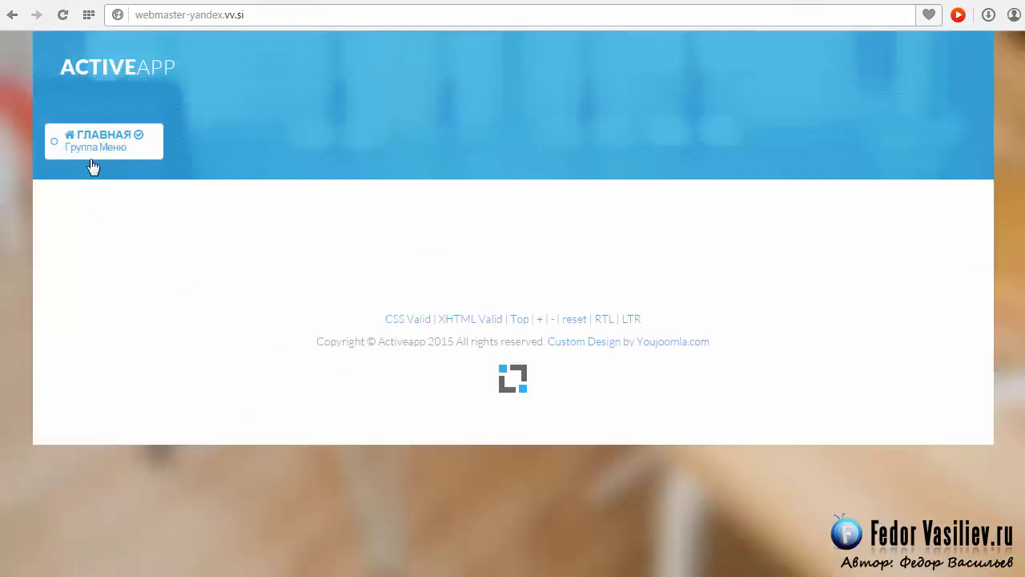
{"action": "mouse_move", "coordinate": [92, 152]}
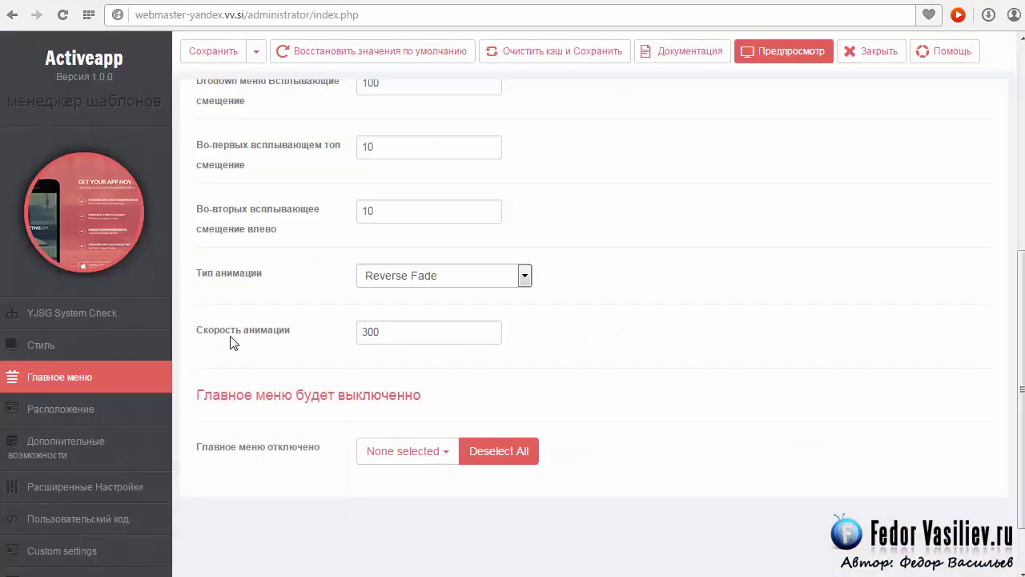
Step: Examine the animation speed setting of the main menu, keeping it at 300
{"action": "mouse_move", "coordinate": [369, 333]}
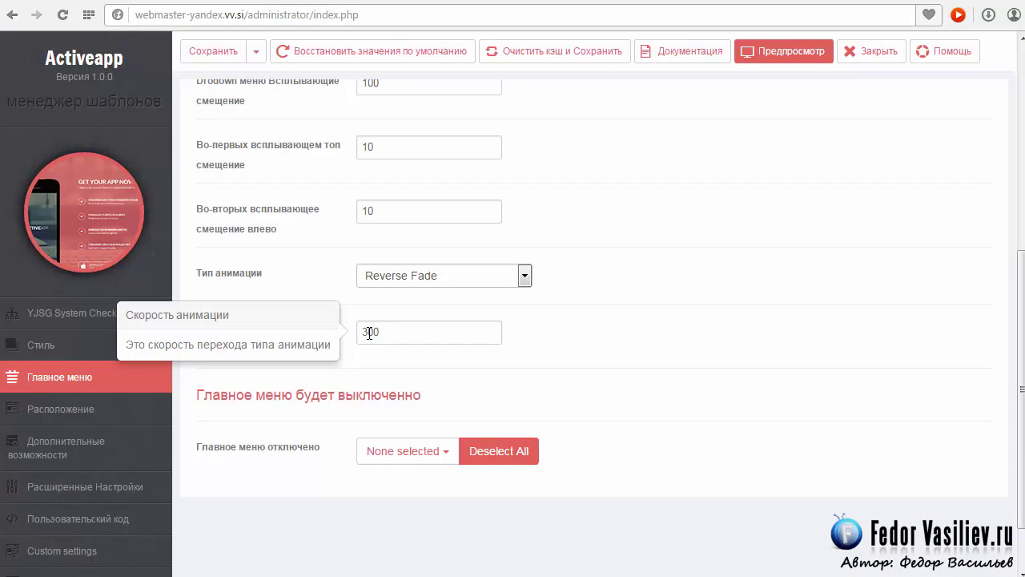
{"action": "left_click", "coordinate": [368, 330]}
{"action": "left_click", "coordinate": [411, 338]}
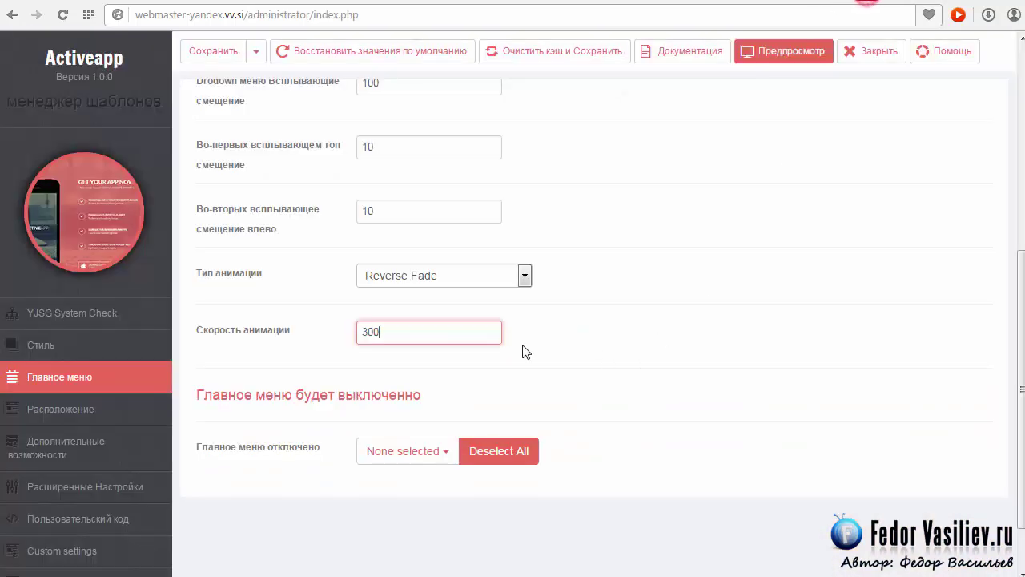
Step: Examine the list of menu items for which the main menu can be disabled, below the animation speed setting
{"action": "left_click_drag", "start_coordinate": [361, 331], "coordinate": [367, 332]}
{"action": "left_click", "coordinate": [389, 331]}
{"action": "scroll", "coordinate": [568, 325], "scroll_direction": "down", "scroll_amount": 1}
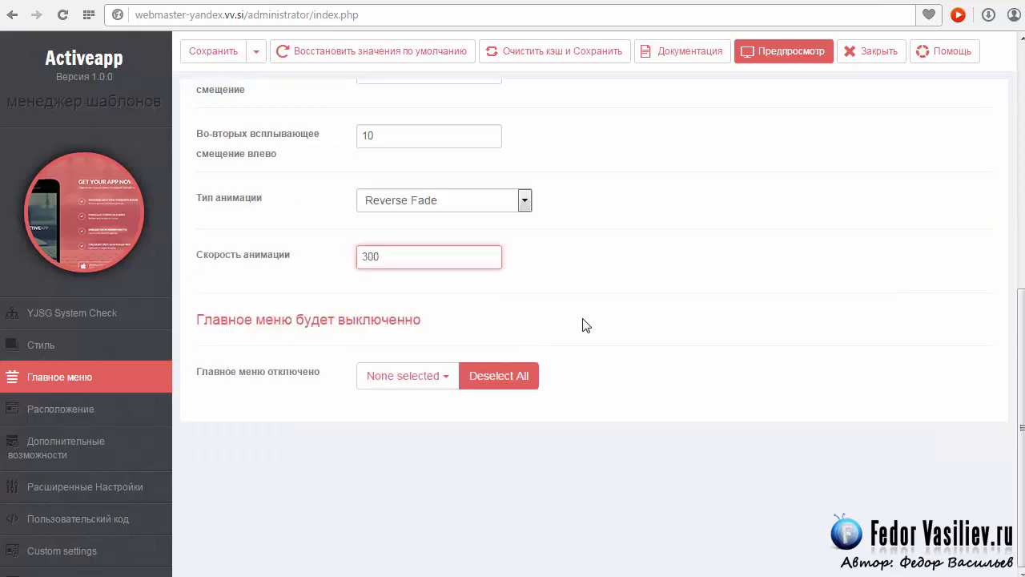
{"action": "scroll", "coordinate": [585, 324], "scroll_direction": "up", "scroll_amount": 2}
{"action": "scroll", "coordinate": [585, 324], "scroll_direction": "down", "scroll_amount": 2}
{"action": "left_click", "coordinate": [432, 375]}
{"action": "scroll", "coordinate": [475, 452], "scroll_direction": "down", "scroll_amount": 1}
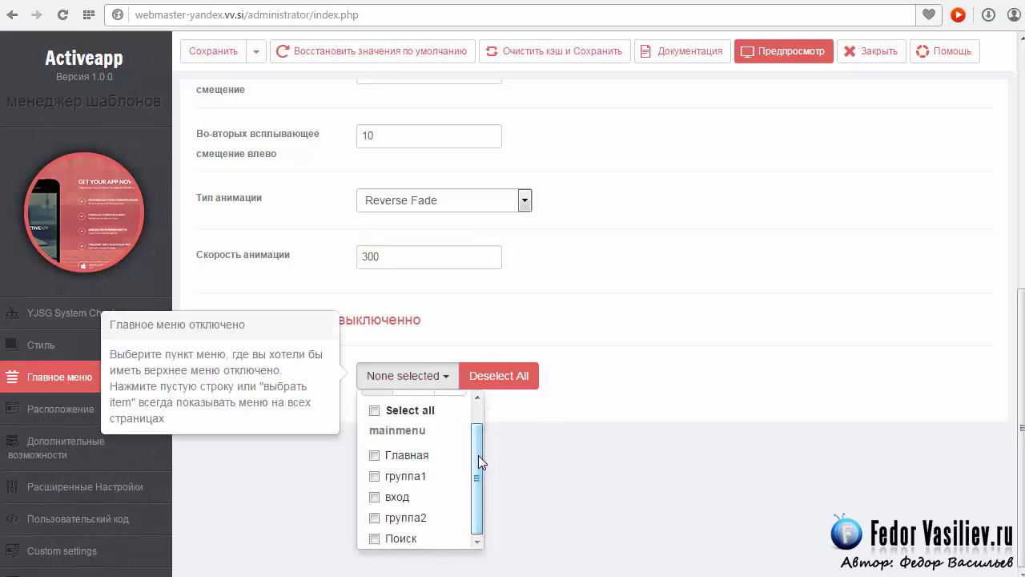
{"action": "left_click", "coordinate": [531, 450]}
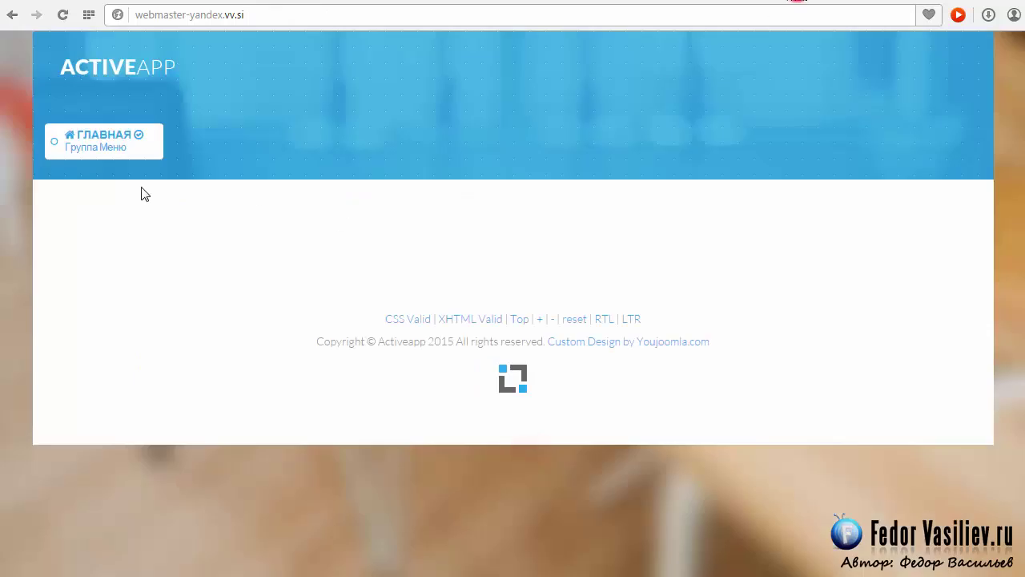
Step: Check the Главная menu on the live site and compare it with the items in the main menu disabling list
{"action": "left_click", "coordinate": [79, 148]}
{"action": "left_click", "coordinate": [124, 144]}
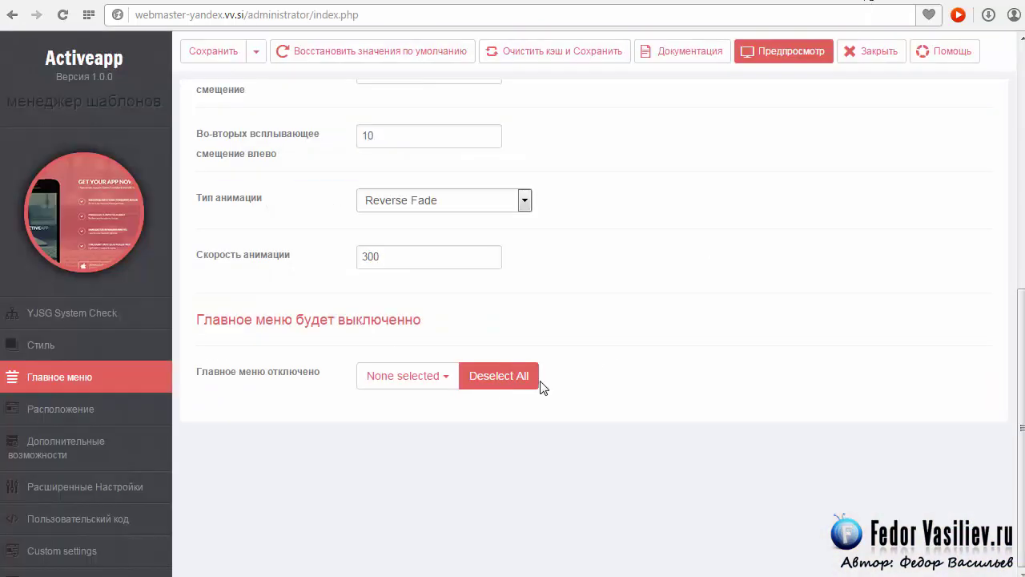
{"action": "left_click", "coordinate": [446, 377]}
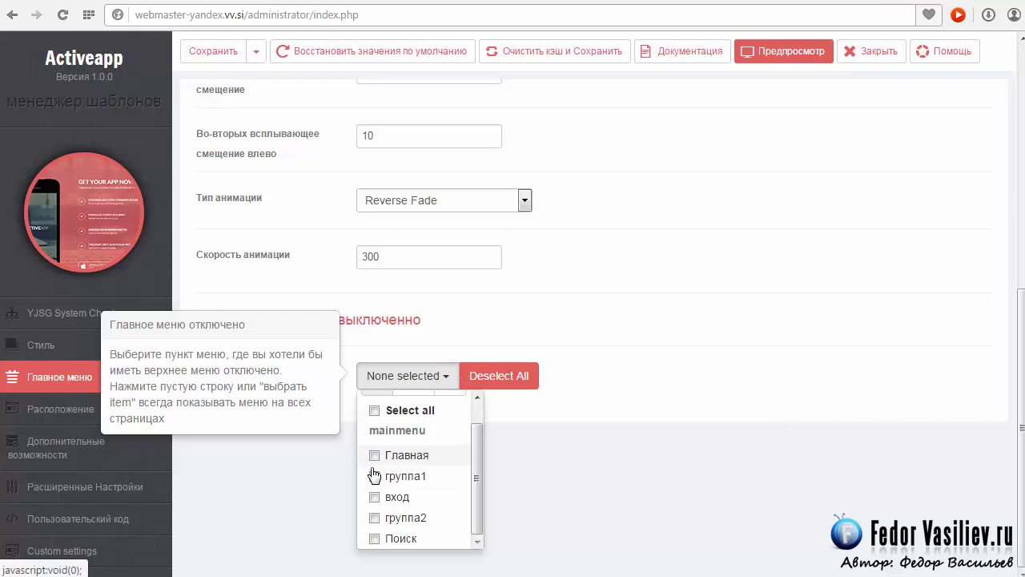
{"action": "left_click", "coordinate": [478, 444]}
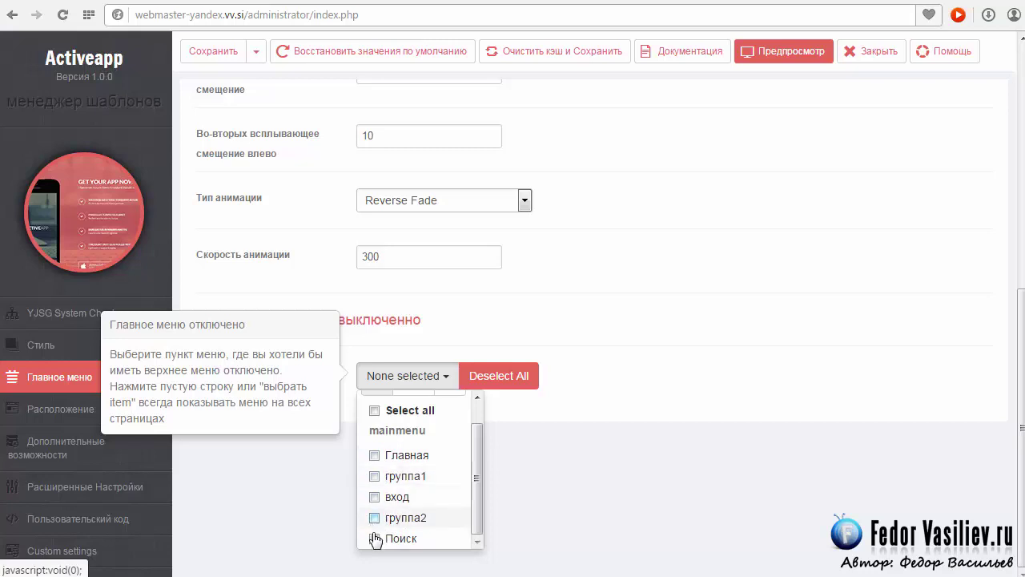
{"action": "left_click", "coordinate": [619, 508]}
Step: Recheck the live site's main menu area and review the disabling list again, leaving every menu item unselected
{"action": "left_click", "coordinate": [768, 58]}
{"action": "mouse_move", "coordinate": [103, 151]}
{"action": "left_click", "coordinate": [345, 271]}
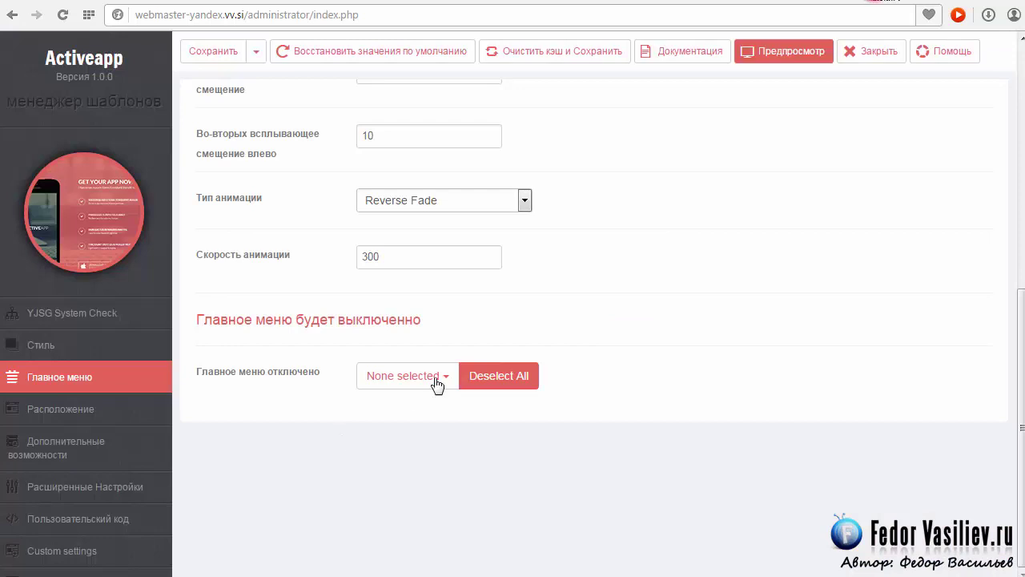
{"action": "left_click", "coordinate": [437, 377]}
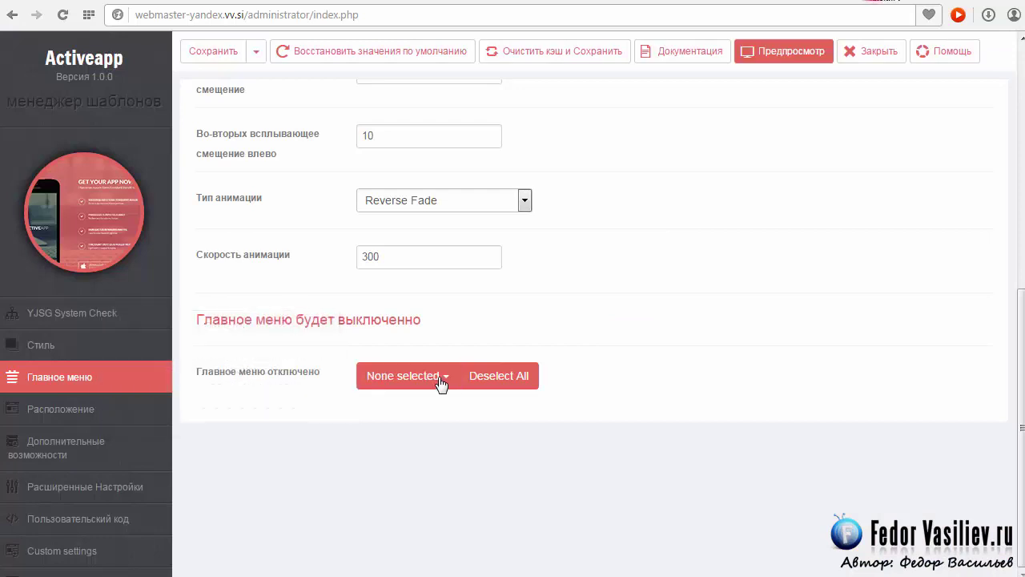
{"action": "mouse_move", "coordinate": [471, 498]}
{"action": "left_mouse_down"}
{"action": "mouse_move", "coordinate": [476, 454]}
{"action": "mouse_move", "coordinate": [474, 509]}
{"action": "left_mouse_up"}
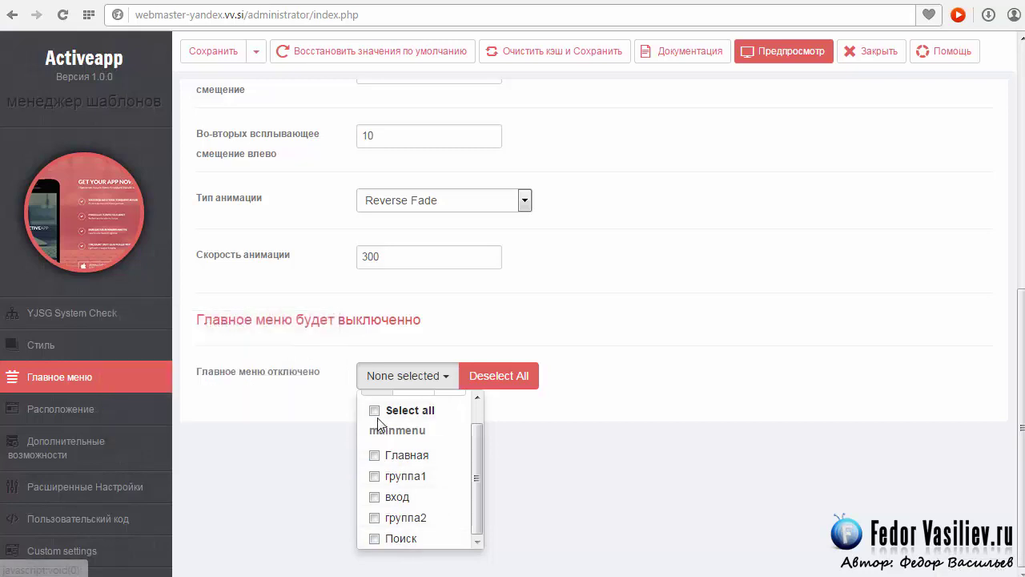
{"action": "left_click", "coordinate": [615, 483]}
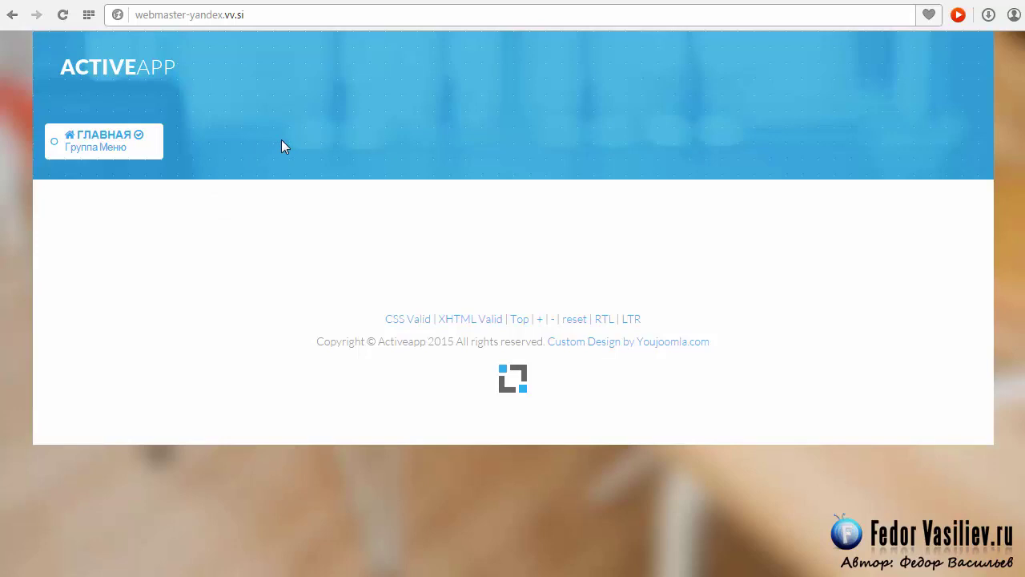
{"action": "left_click", "coordinate": [873, 4]}
{"action": "left_click", "coordinate": [453, 380]}
{"action": "left_click", "coordinate": [519, 481]}
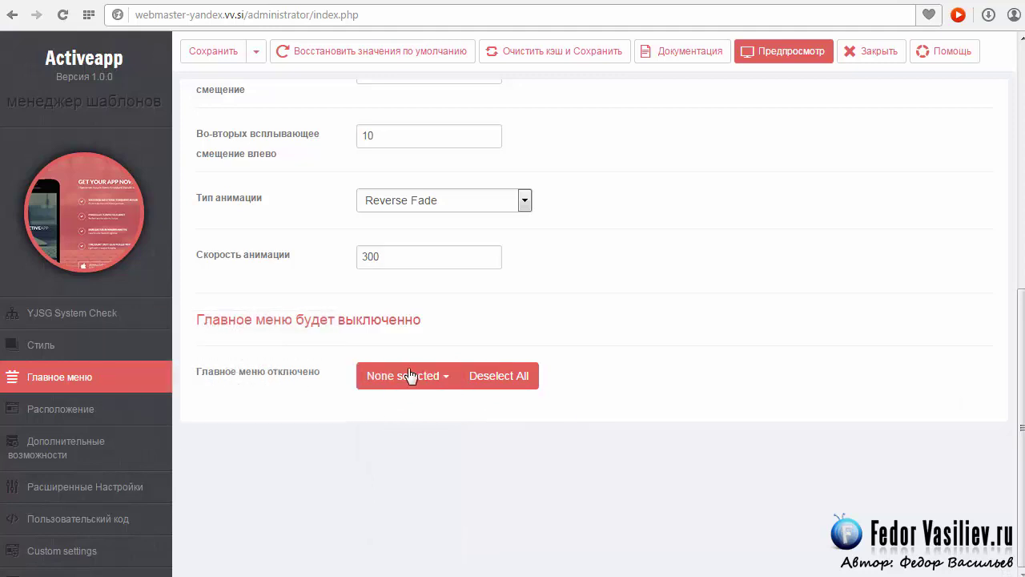
Step: Switch to the test73.vv.si live page, view its off-canvas side menu, and close it
{"action": "key", "text": "ctrl+Tab"}
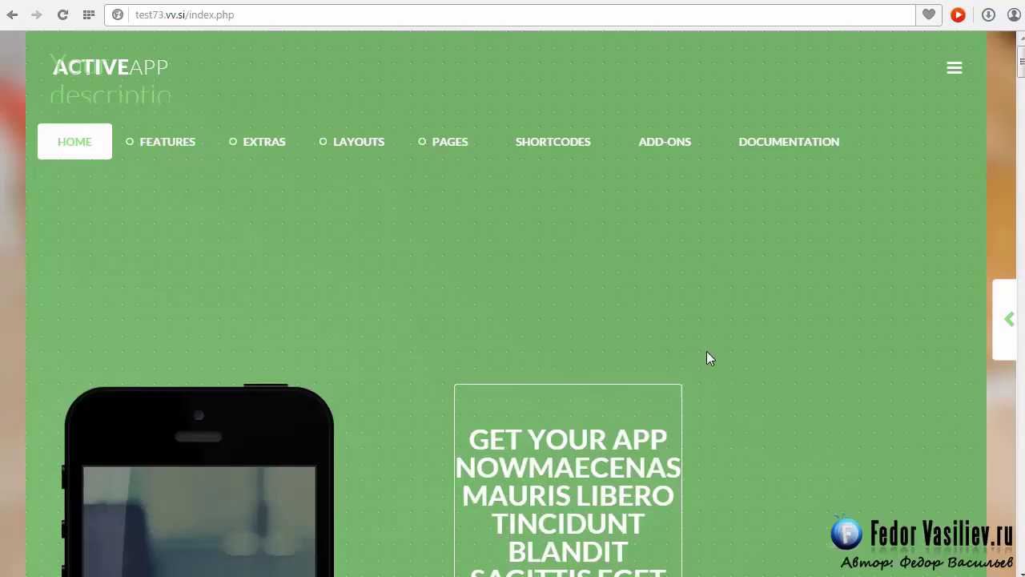
{"action": "left_click", "coordinate": [954, 72]}
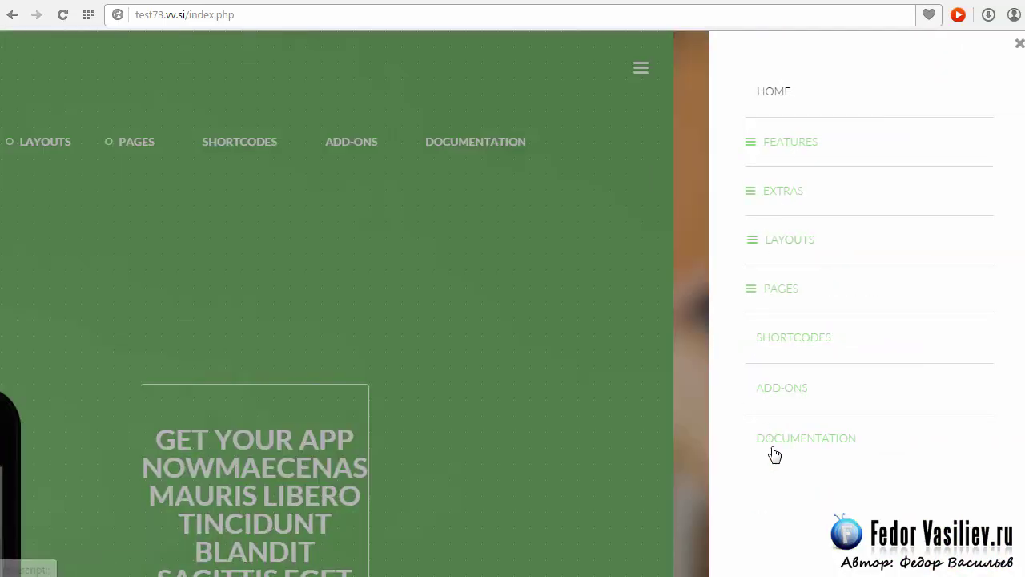
{"action": "left_click", "coordinate": [1020, 44]}
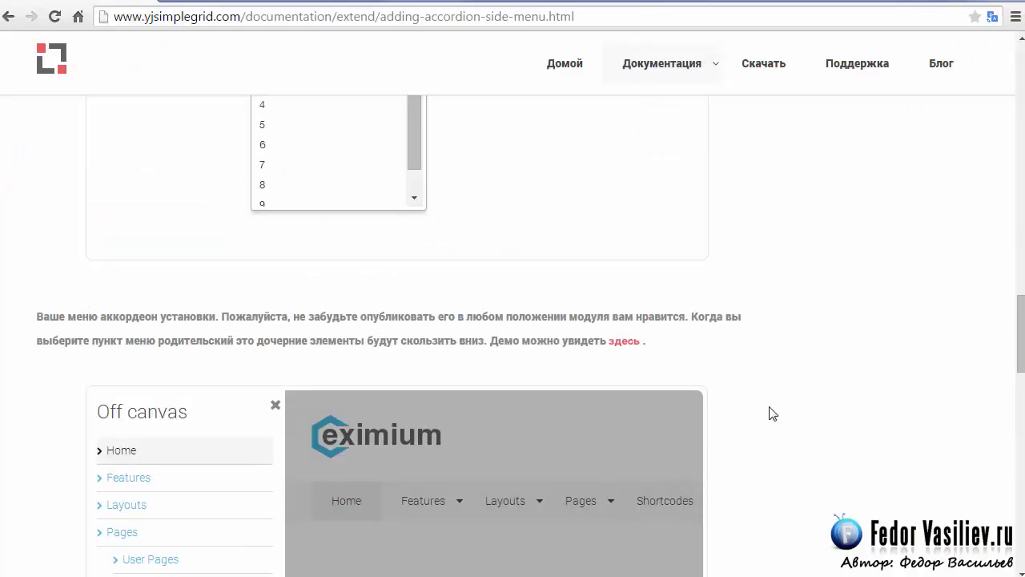
Step: Read the yjsimplegrid.com documentation page on adding an accordion side menu, including its module settings example
{"action": "scroll", "coordinate": [771, 414], "scroll_direction": "up", "scroll_amount": 15}
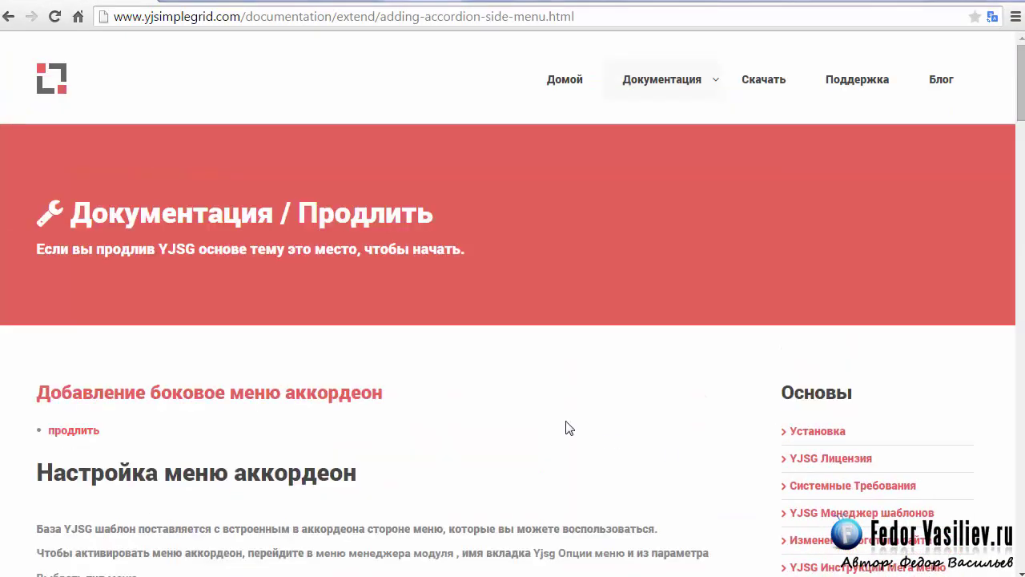
{"action": "scroll", "coordinate": [1022, 110], "scroll_direction": "down", "scroll_amount": 8}
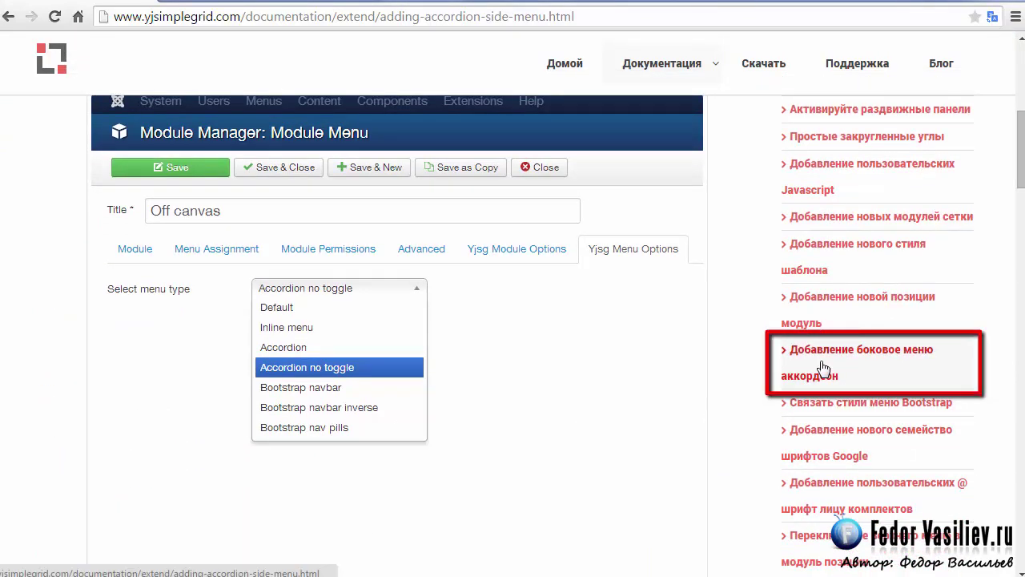
{"action": "left_click_drag", "start_coordinate": [1021, 174], "coordinate": [1020, 113]}
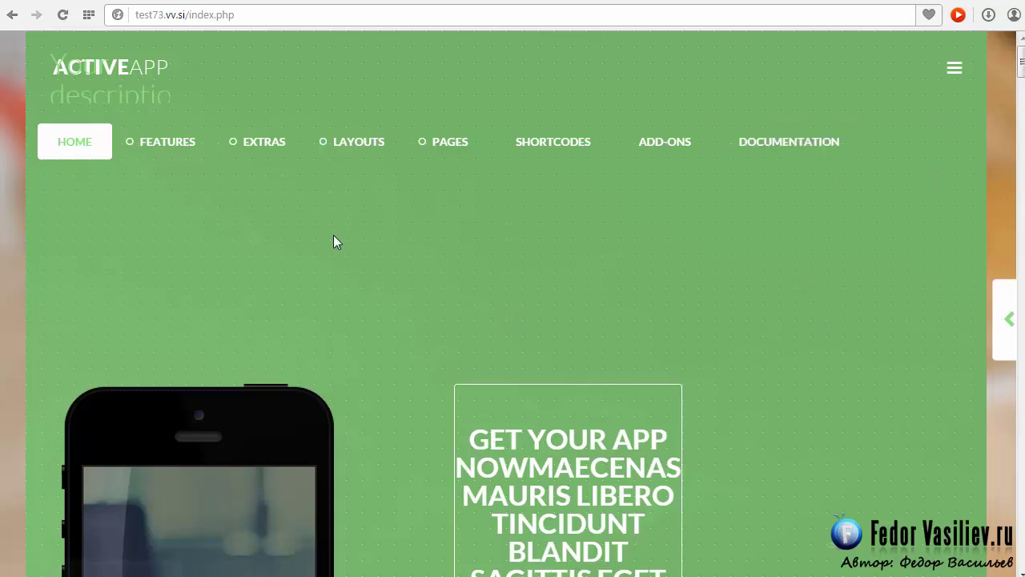
Step: Switch to the test73.vv.si module manager and filter the modules by the offcanvas position
{"action": "left_click", "coordinate": [335, 5]}
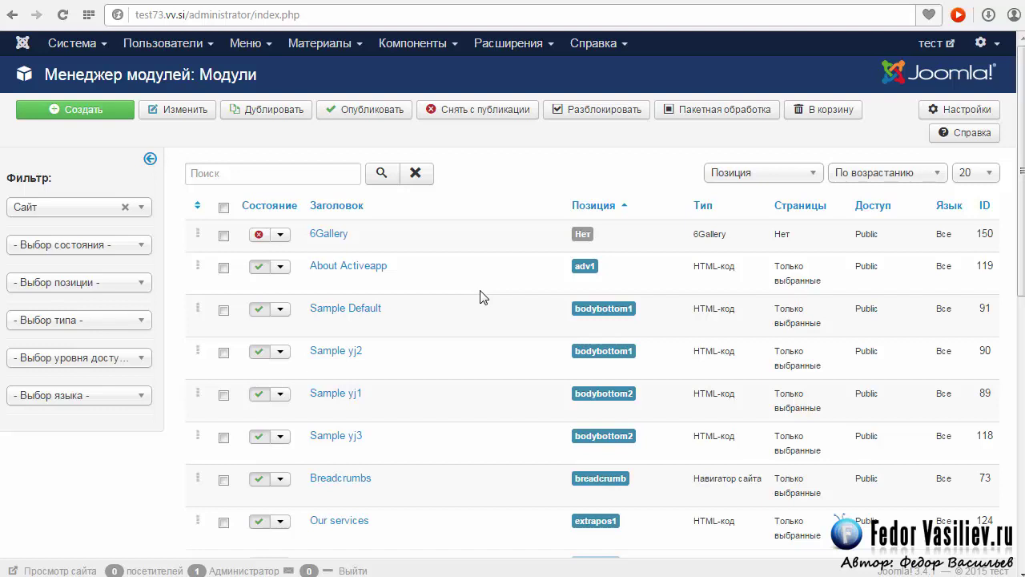
{"action": "left_click", "coordinate": [137, 247]}
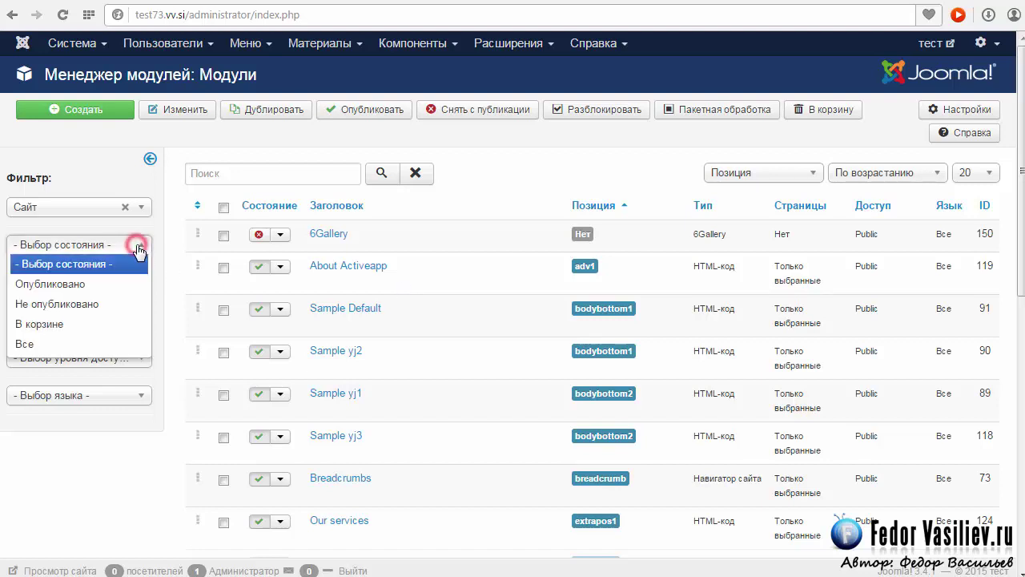
{"action": "left_click", "coordinate": [137, 245]}
{"action": "left_click", "coordinate": [130, 283]}
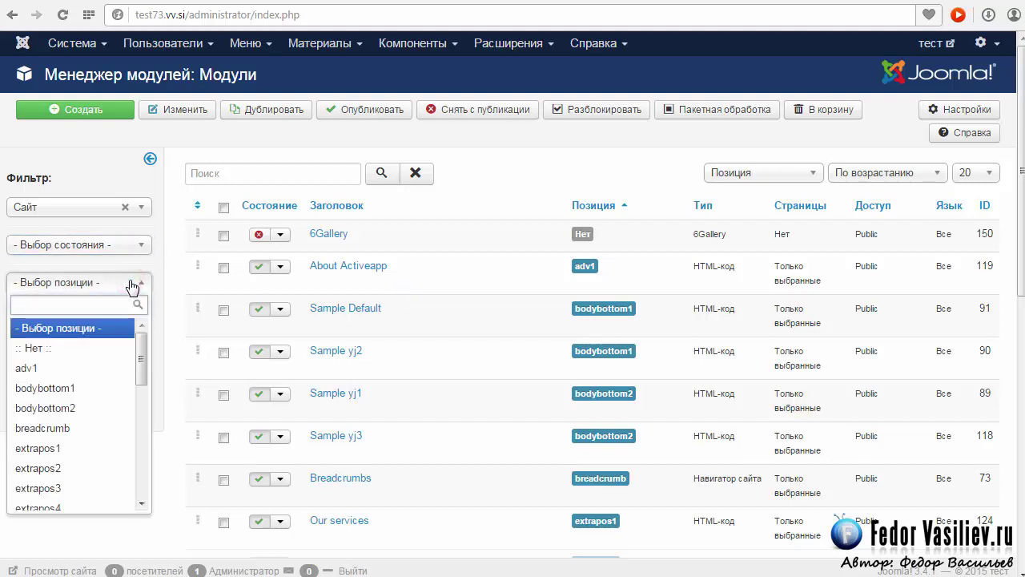
{"action": "left_click_drag", "start_coordinate": [142, 346], "coordinate": [141, 399]}
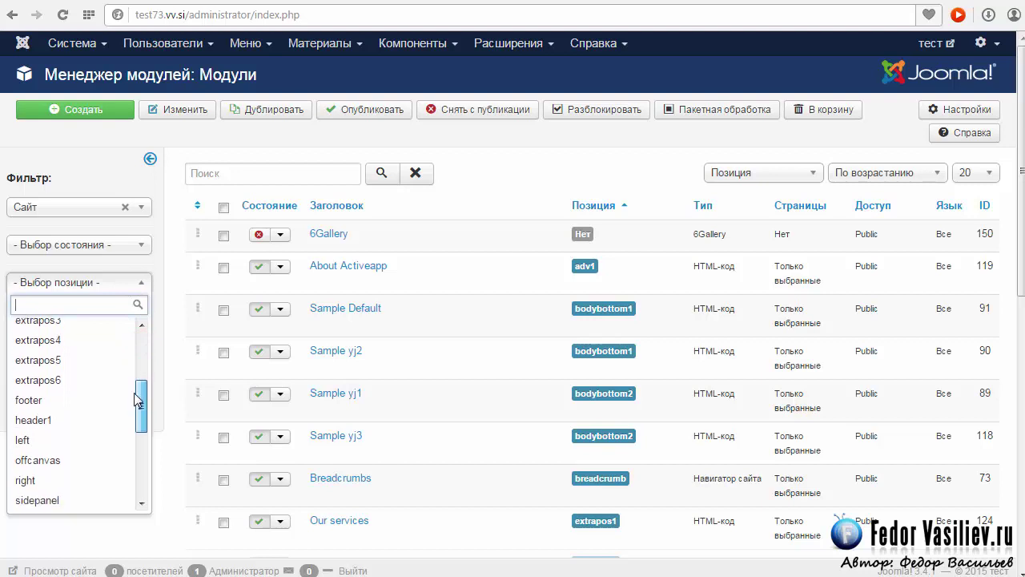
{"action": "left_click", "coordinate": [66, 468]}
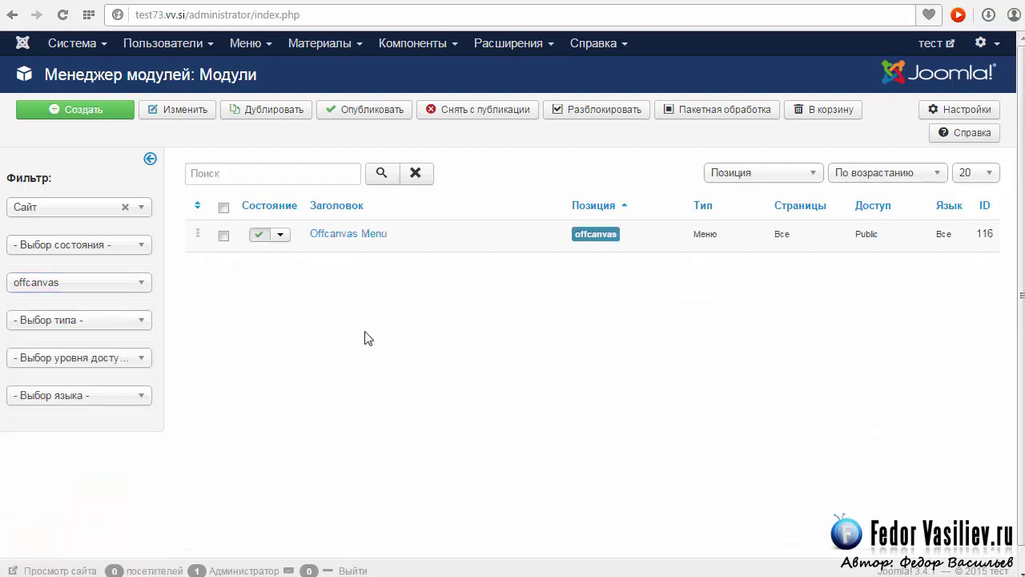
Step: Open the Offcanvas Menu module and examine its menu, level, submenu and position settings
{"action": "left_click", "coordinate": [321, 237]}
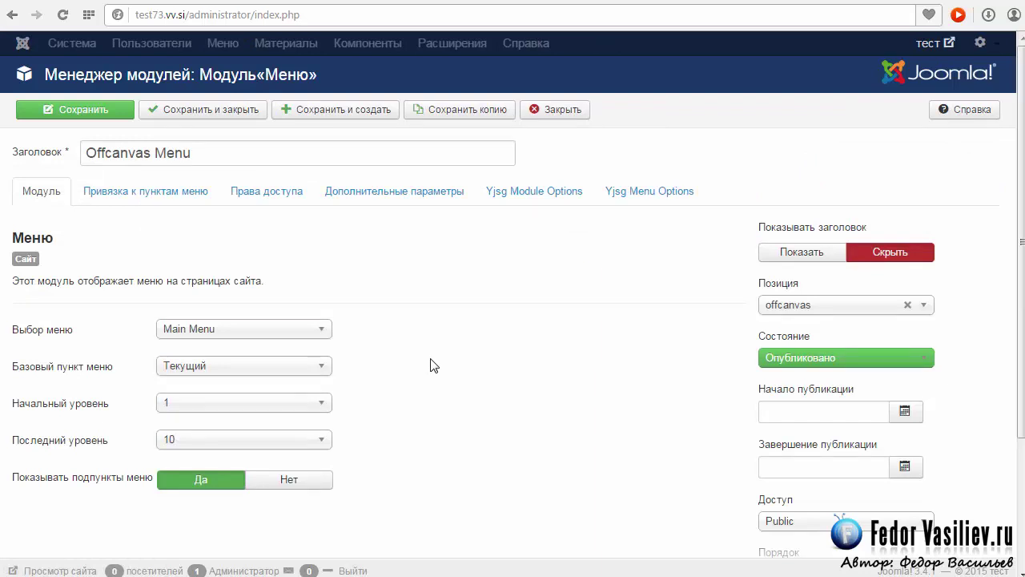
{"action": "scroll", "coordinate": [430, 365], "scroll_direction": "down", "scroll_amount": 2}
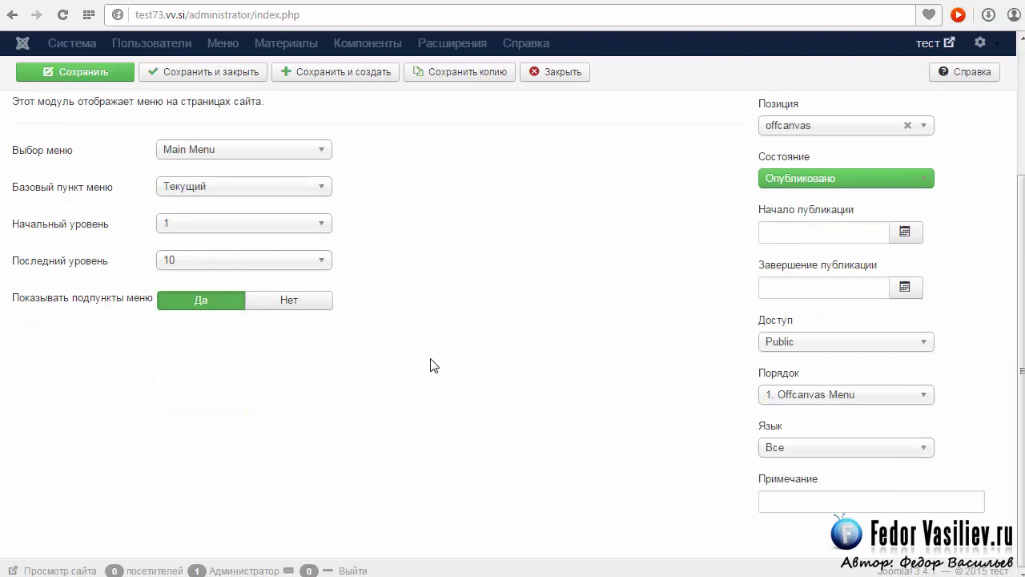
{"action": "scroll", "coordinate": [430, 362], "scroll_direction": "up", "scroll_amount": 2}
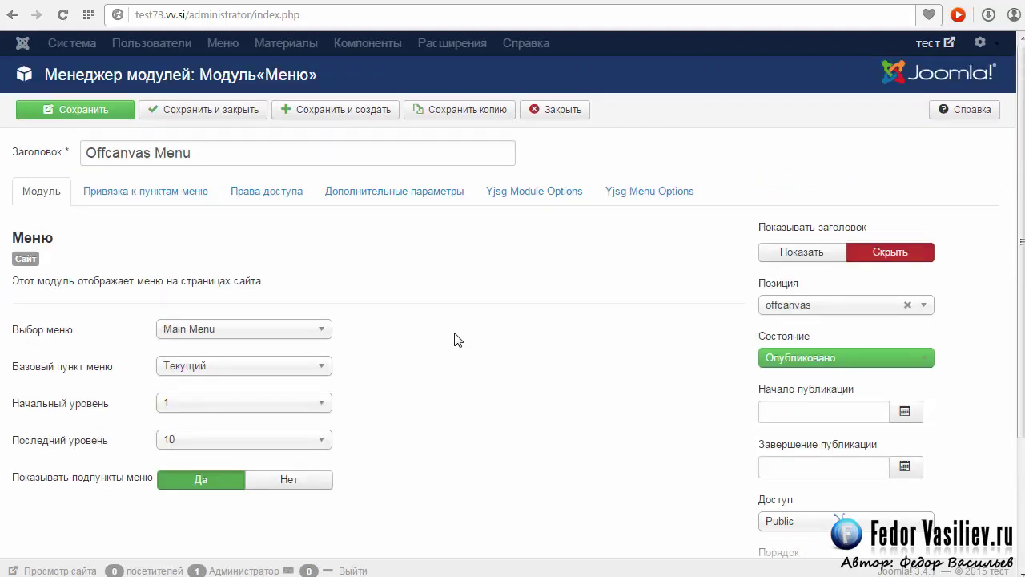
{"action": "scroll", "coordinate": [456, 329], "scroll_direction": "down", "scroll_amount": 2}
{"action": "scroll", "coordinate": [457, 329], "scroll_direction": "up", "scroll_amount": 2}
{"action": "scroll", "coordinate": [401, 355], "scroll_direction": "down", "scroll_amount": 1}
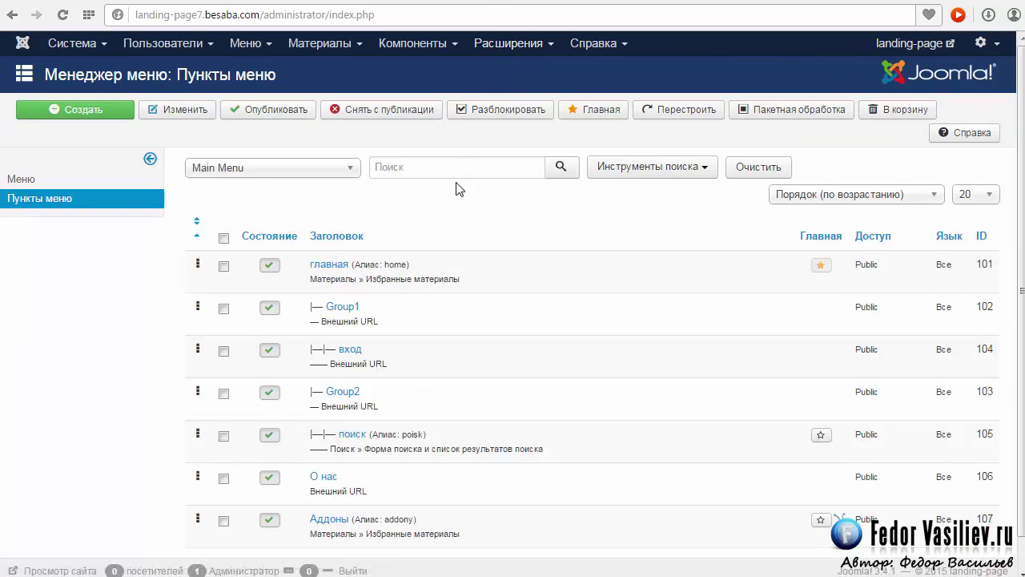
Step: Go to the webmaster-yandex.vv.si module manager and open the Main Menu module for editing
{"action": "left_click", "coordinate": [508, 43]}
{"action": "left_click", "coordinate": [529, 105]}
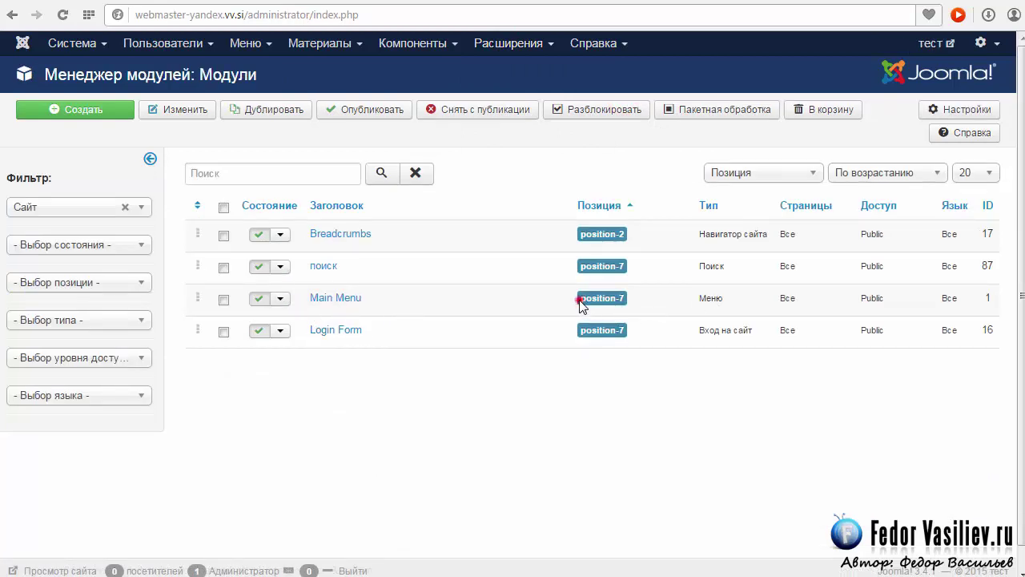
{"action": "left_click_drag", "start_coordinate": [583, 298], "coordinate": [659, 304]}
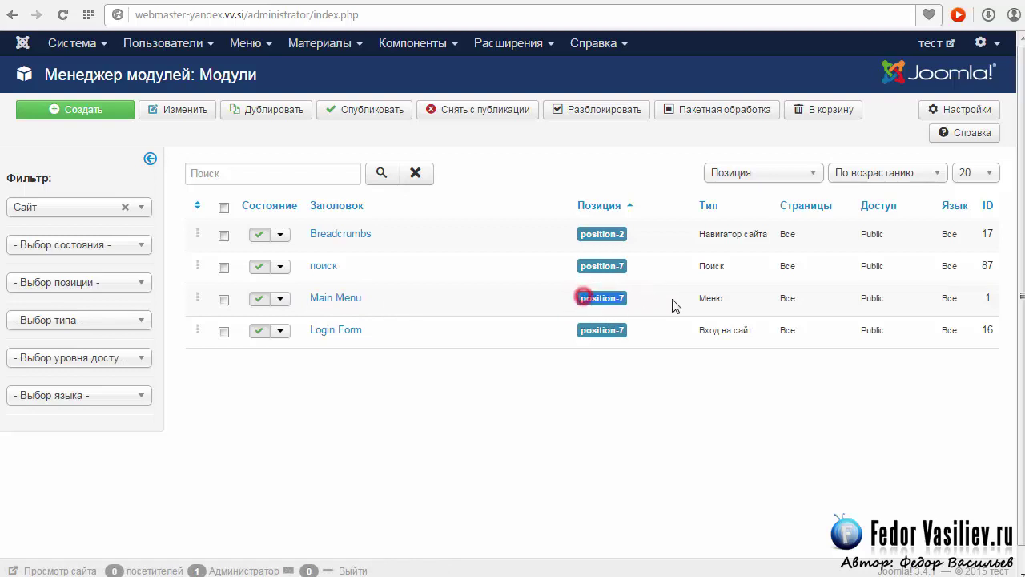
{"action": "left_click", "coordinate": [332, 297]}
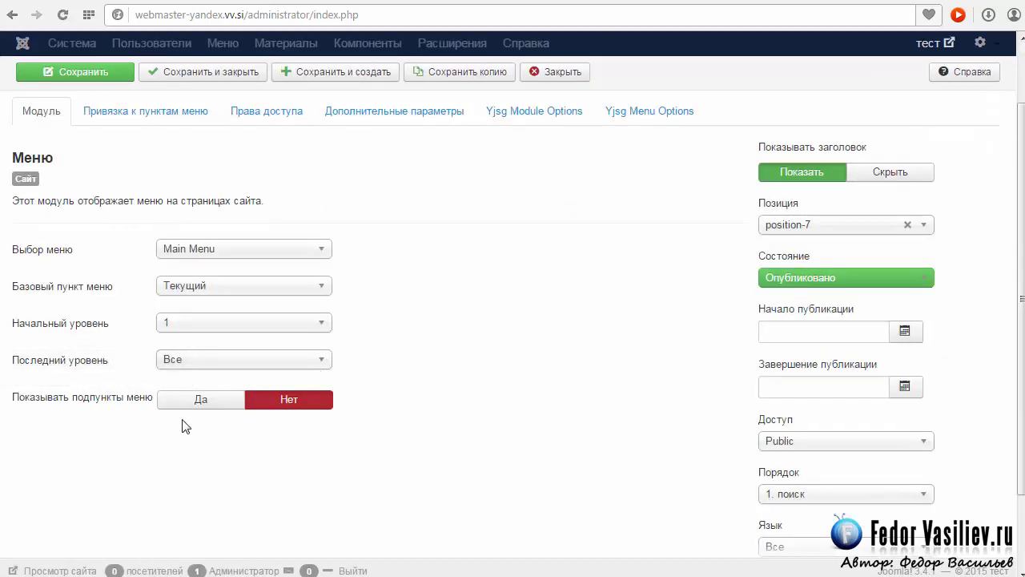
Step: Enable showing submenu items in the Main Menu module and set its last level to 10
{"action": "left_click", "coordinate": [184, 408]}
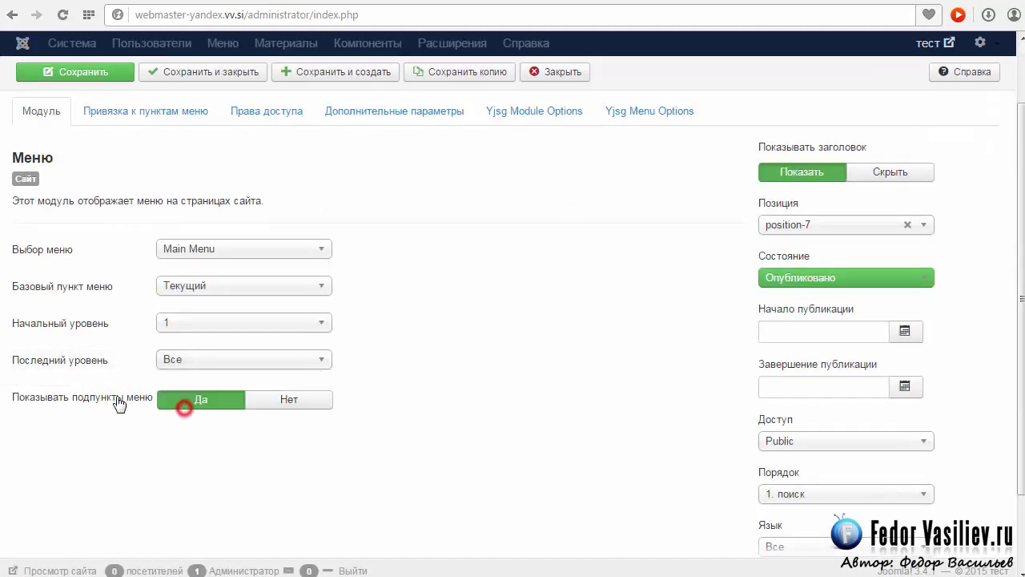
{"action": "left_click", "coordinate": [193, 360]}
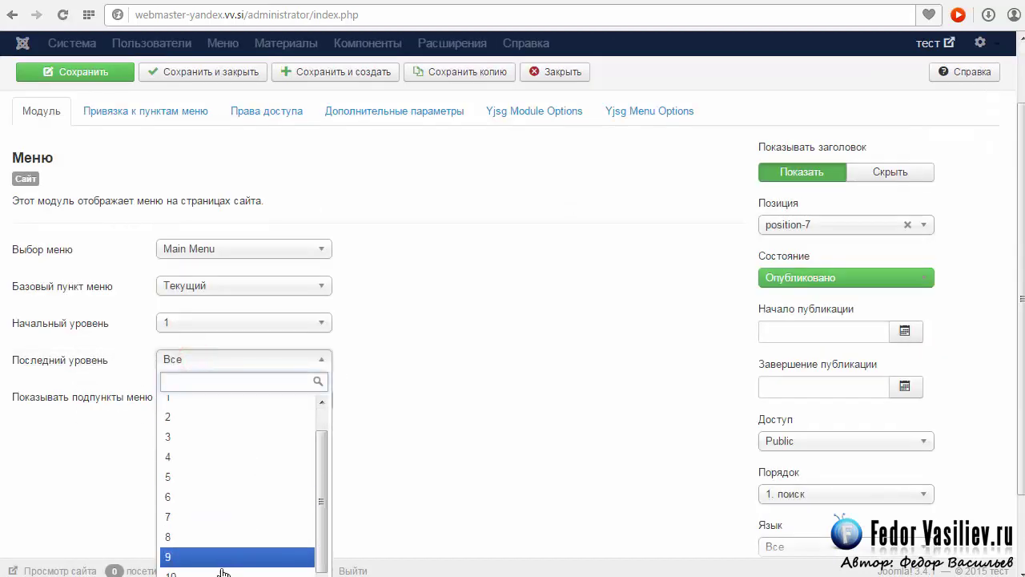
{"action": "left_click", "coordinate": [223, 574]}
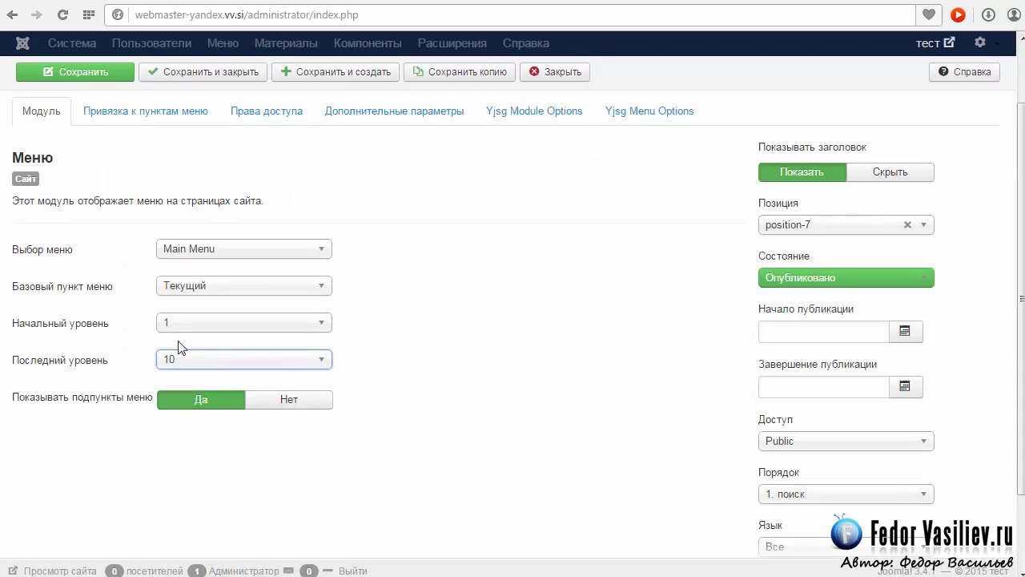
{"action": "left_click", "coordinate": [212, 360]}
Step: Assign the Main Menu module to the Offcanvas [offcanvas] position and hide its title
{"action": "left_click", "coordinate": [924, 227]}
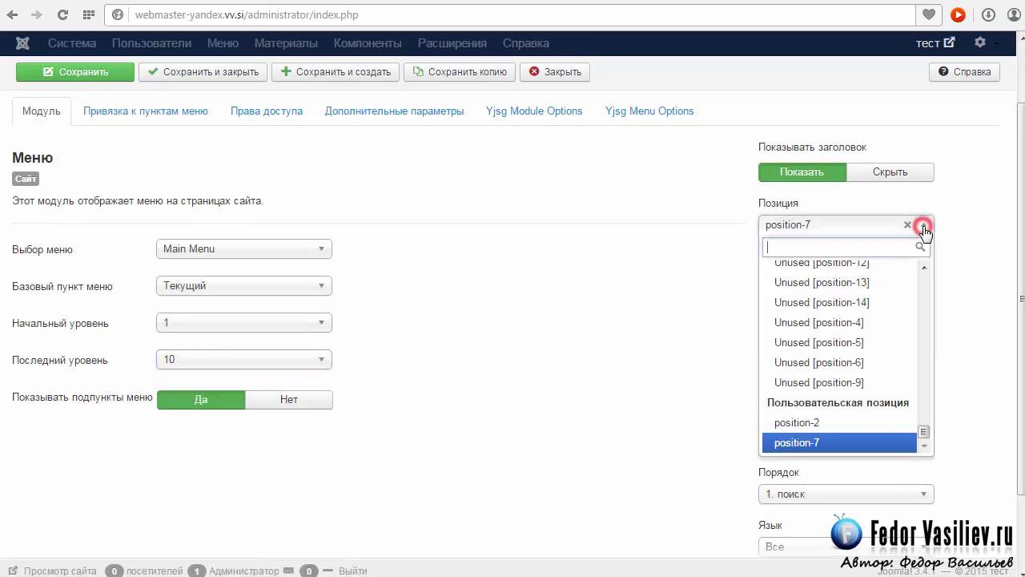
{"action": "left_click_drag", "start_coordinate": [924, 437], "coordinate": [922, 272]}
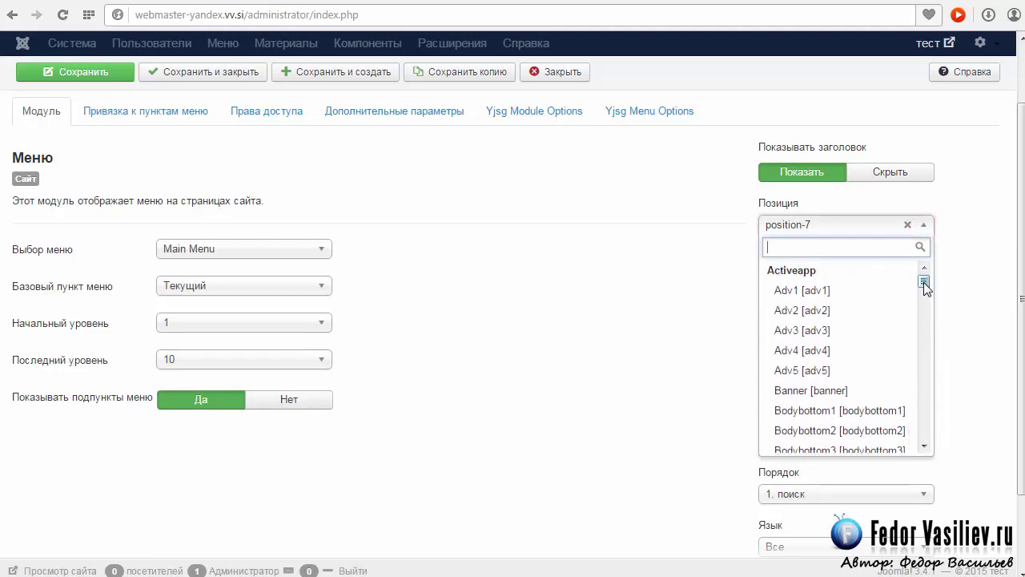
{"action": "left_click_drag", "start_coordinate": [923, 283], "coordinate": [924, 322]}
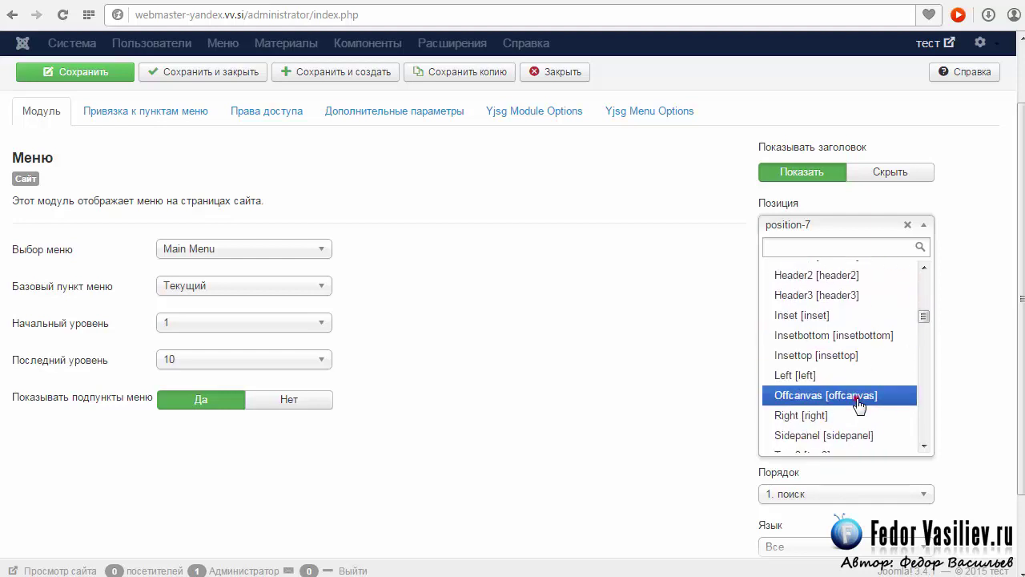
{"action": "left_click", "coordinate": [833, 396]}
{"action": "scroll", "coordinate": [612, 357], "scroll_direction": "up", "scroll_amount": 1}
{"action": "mouse_move", "coordinate": [779, 228]}
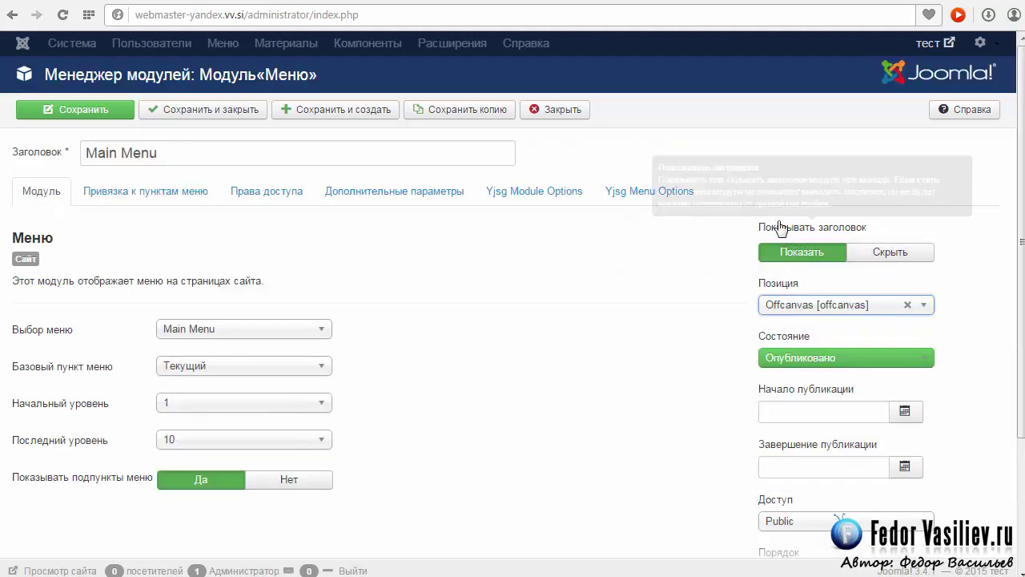
{"action": "left_click", "coordinate": [886, 256]}
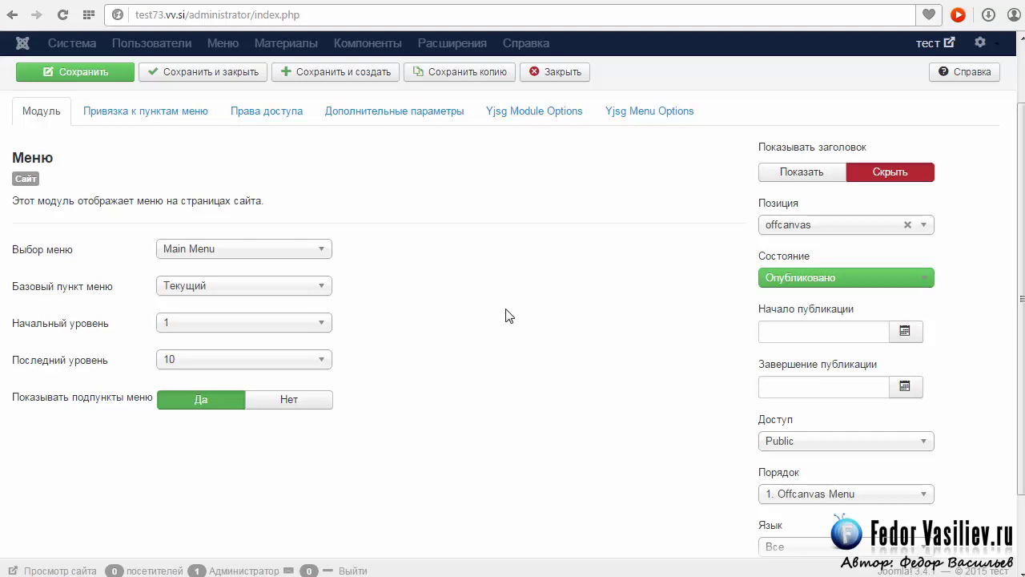
Step: On test73.vv.si, examine the Offcanvas Menu module's menu assignment, access rights and additional parameters
{"action": "scroll", "coordinate": [953, 269], "scroll_direction": "up", "scroll_amount": 1}
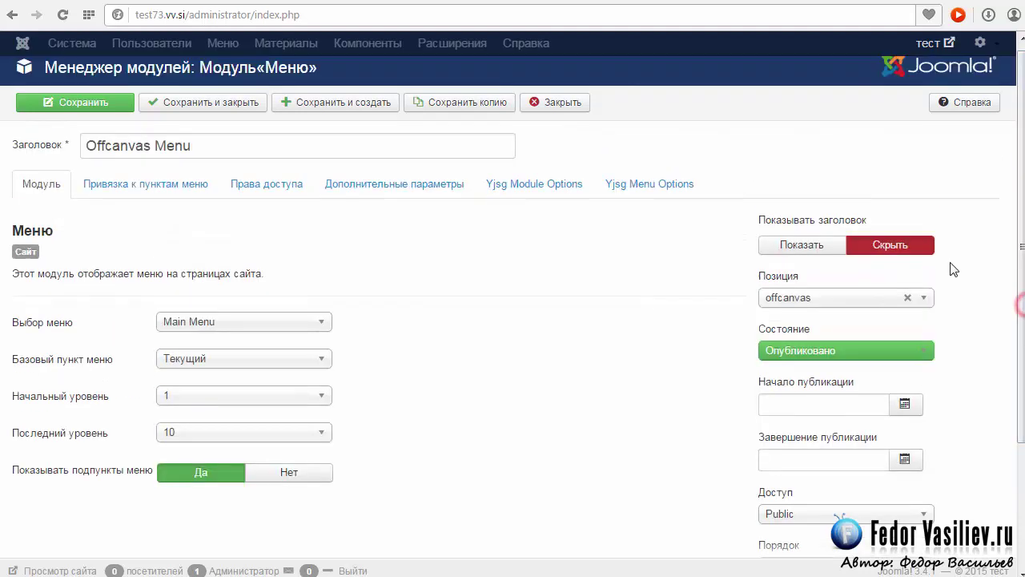
{"action": "left_click", "coordinate": [118, 189]}
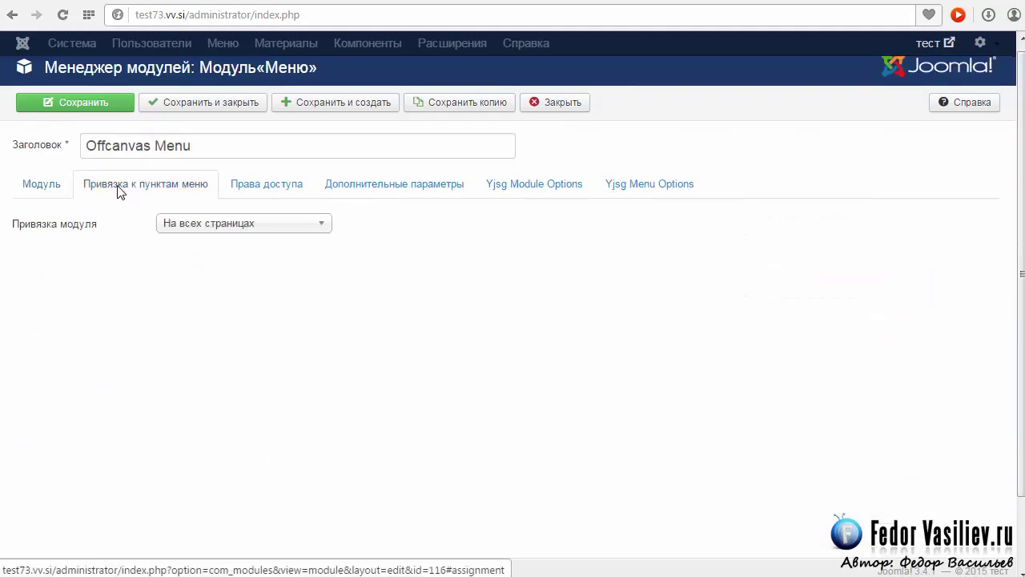
{"action": "left_click", "coordinate": [258, 190]}
{"action": "left_click", "coordinate": [356, 188]}
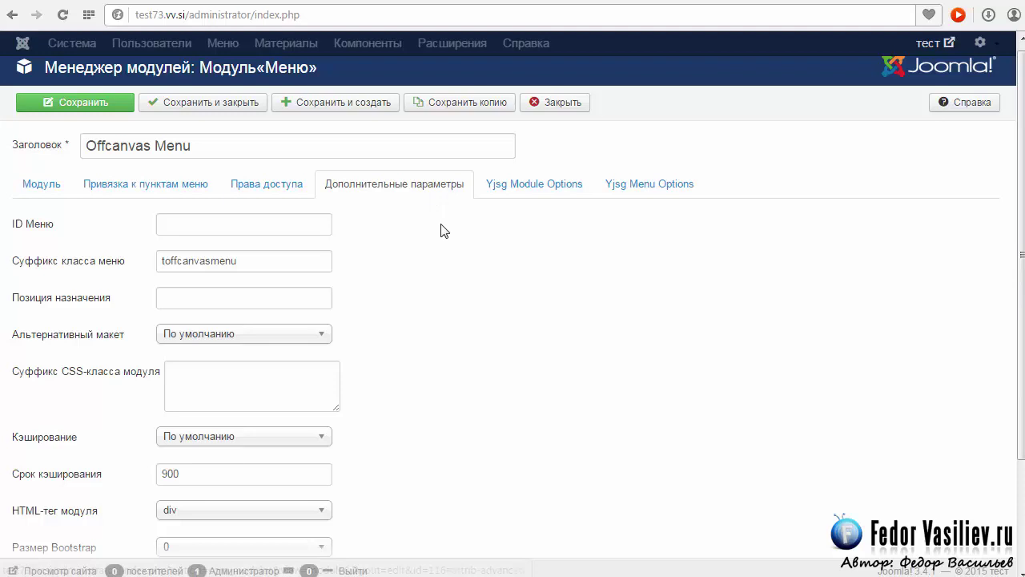
{"action": "left_click_drag", "start_coordinate": [1020, 377], "coordinate": [303, 356]}
{"action": "mouse_move", "coordinate": [26, 275]}
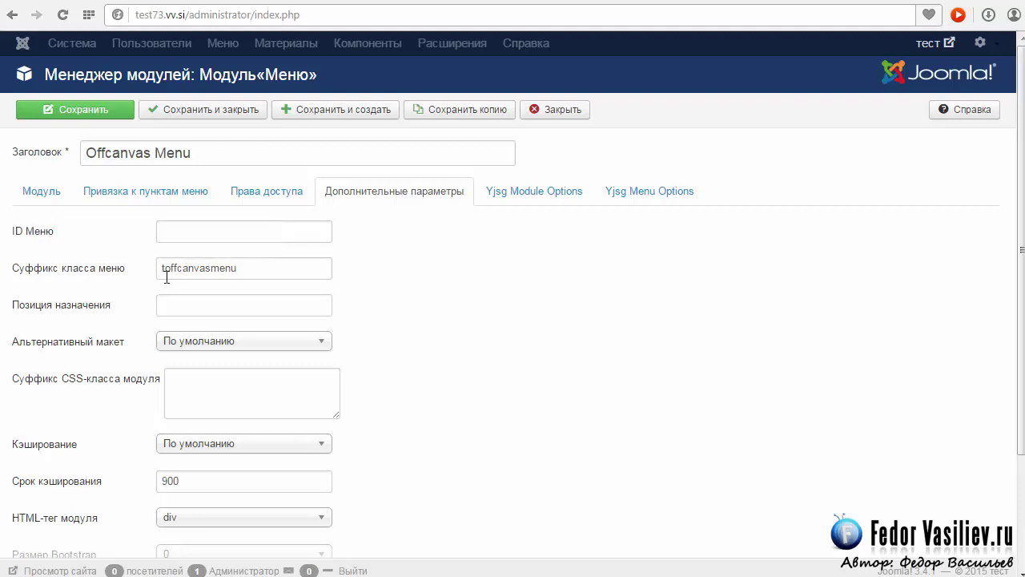
Step: Copy the menu class suffix toffcanvasmenu from the Offcanvas Menu module into the Main Menu module's menu class suffix on webmaster-yandex.vv.si
{"action": "double_click", "coordinate": [258, 267]}
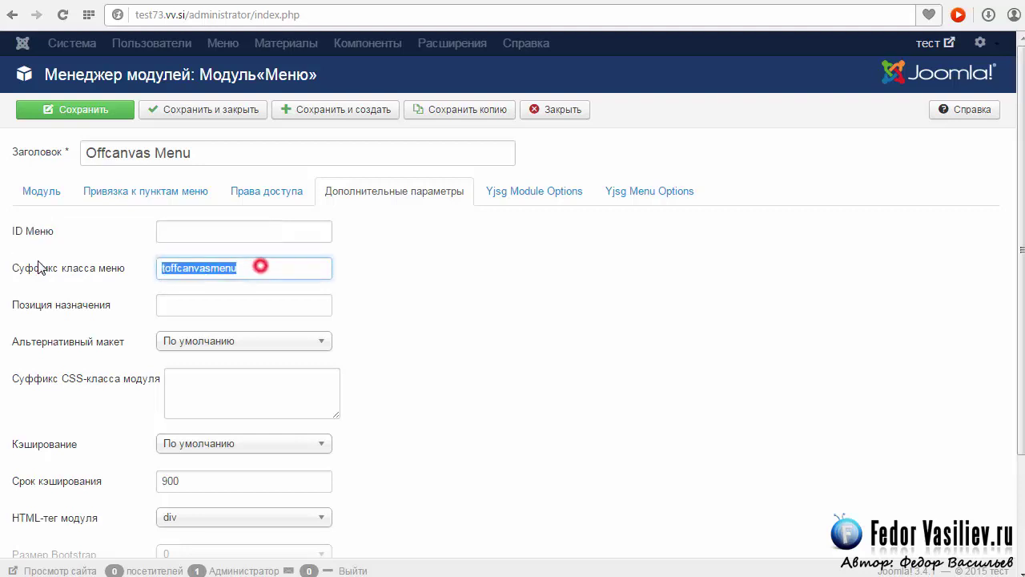
{"action": "right_click", "coordinate": [171, 267]}
{"action": "left_click", "coordinate": [226, 336]}
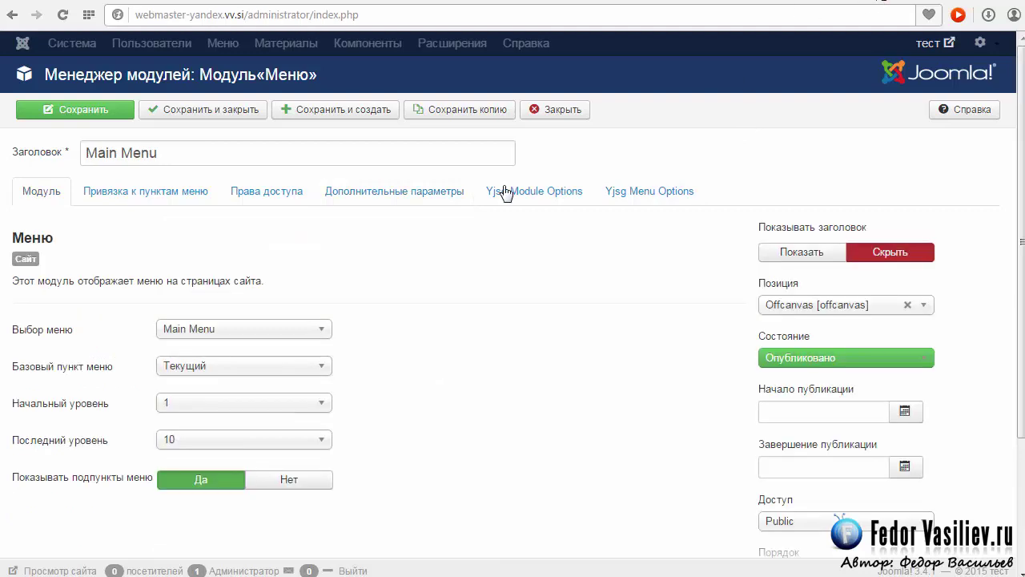
{"action": "left_click", "coordinate": [421, 194]}
{"action": "right_click", "coordinate": [173, 264]}
{"action": "left_click", "coordinate": [211, 350]}
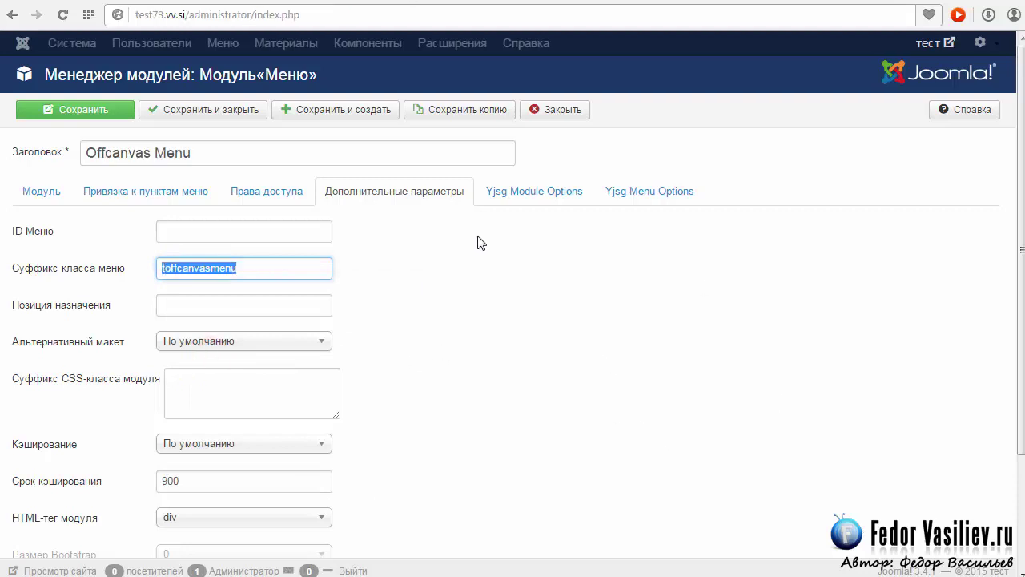
Step: Examine the Offcanvas Menu module's Yjsg module options and its menu type choices on test73.vv.si
{"action": "left_click", "coordinate": [513, 200]}
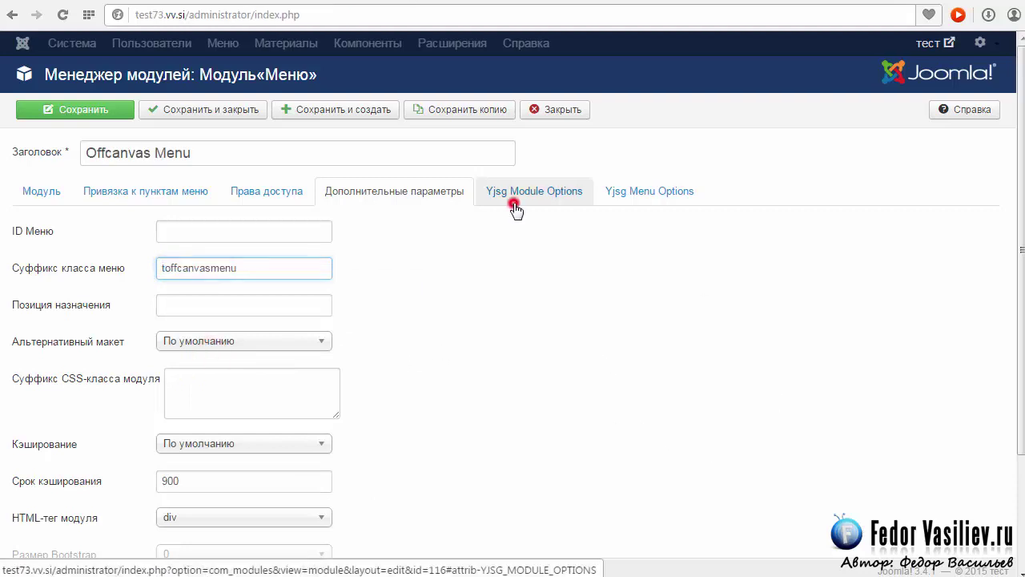
{"action": "scroll", "coordinate": [517, 332], "scroll_direction": "down", "scroll_amount": 3}
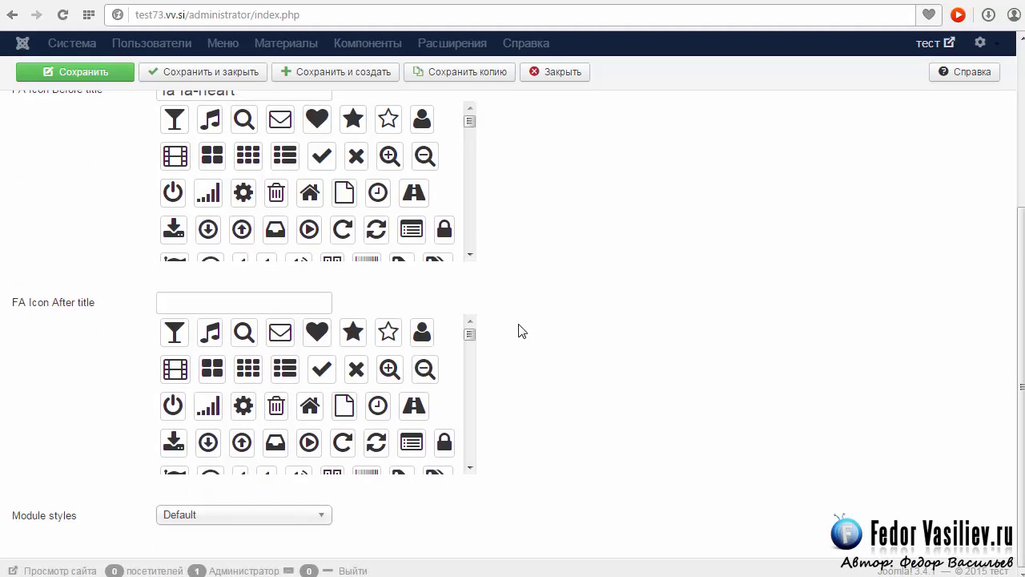
{"action": "scroll", "coordinate": [517, 331], "scroll_direction": "up", "scroll_amount": 3}
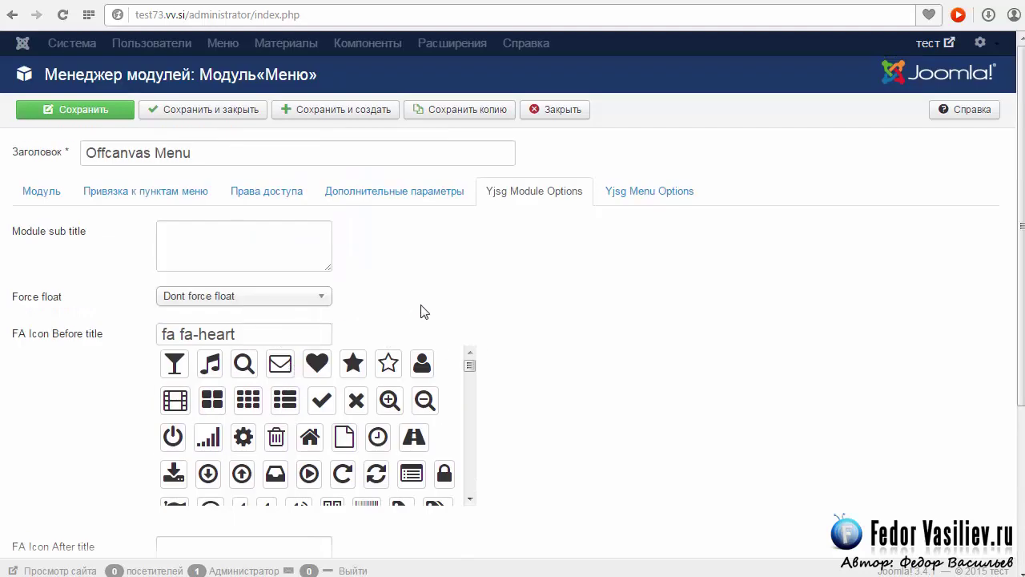
{"action": "left_click", "coordinate": [629, 197]}
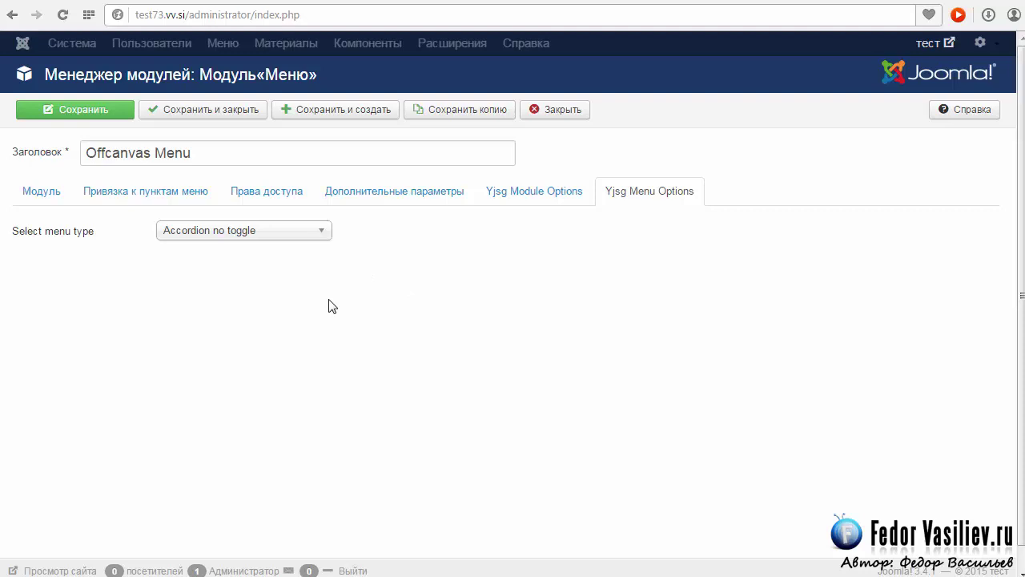
{"action": "left_click", "coordinate": [318, 232]}
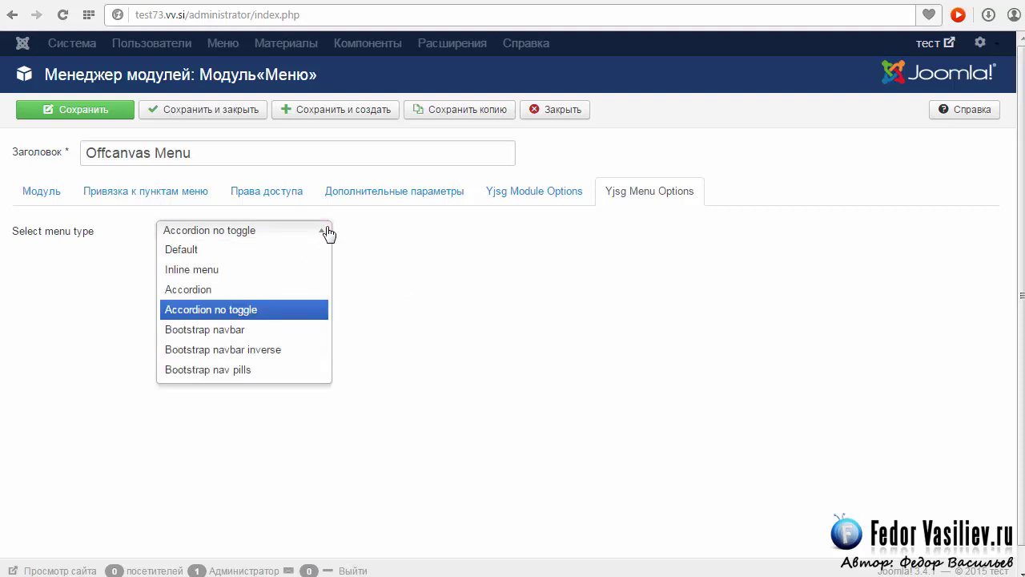
{"action": "left_click", "coordinate": [428, 312]}
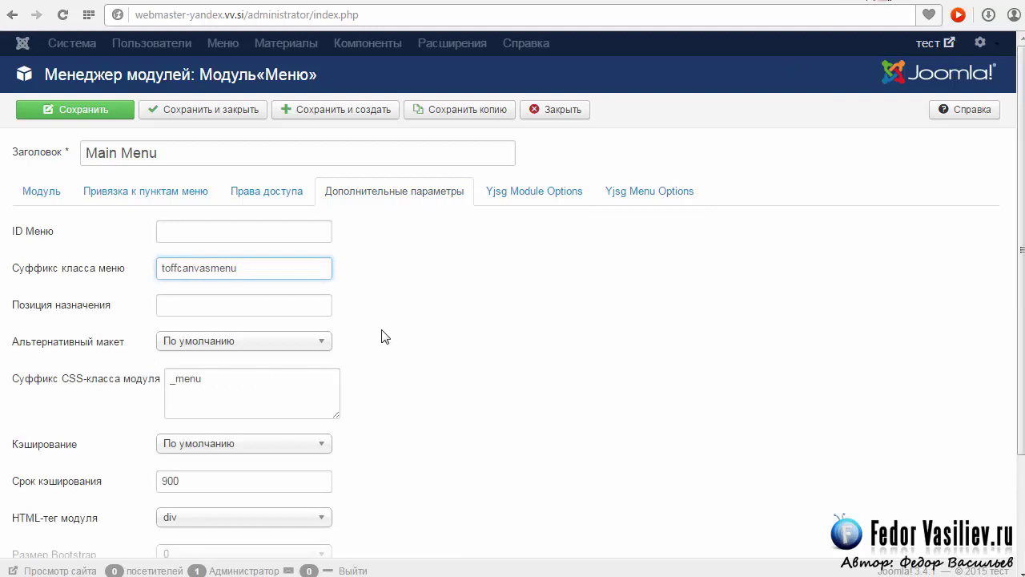
Step: Set the Main Menu module's menu type to Accordion no toggle, save it, and reload the webmaster-yandex.vv.si front page
{"action": "left_click", "coordinate": [508, 196]}
{"action": "left_click", "coordinate": [621, 199]}
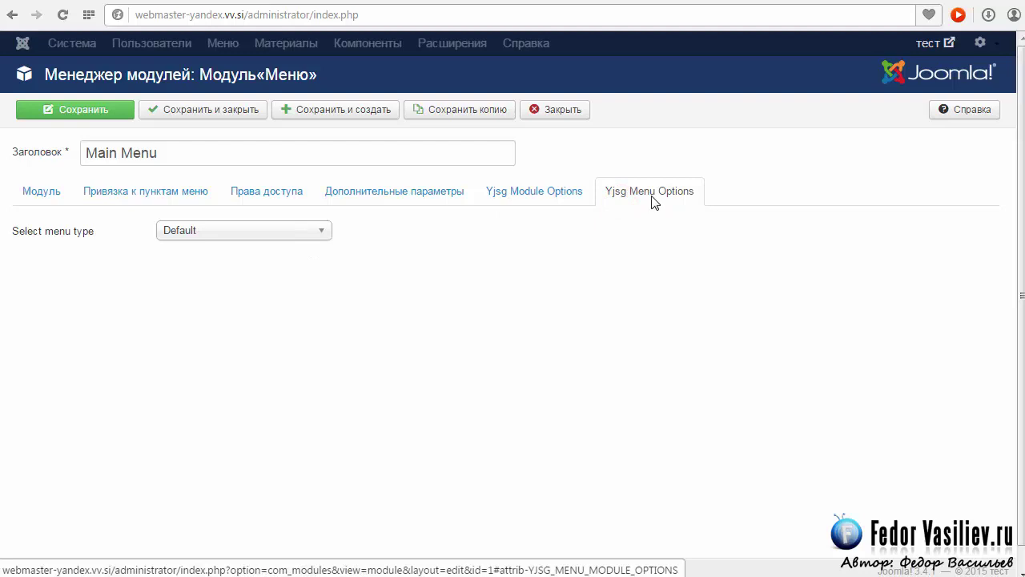
{"action": "left_click", "coordinate": [323, 233]}
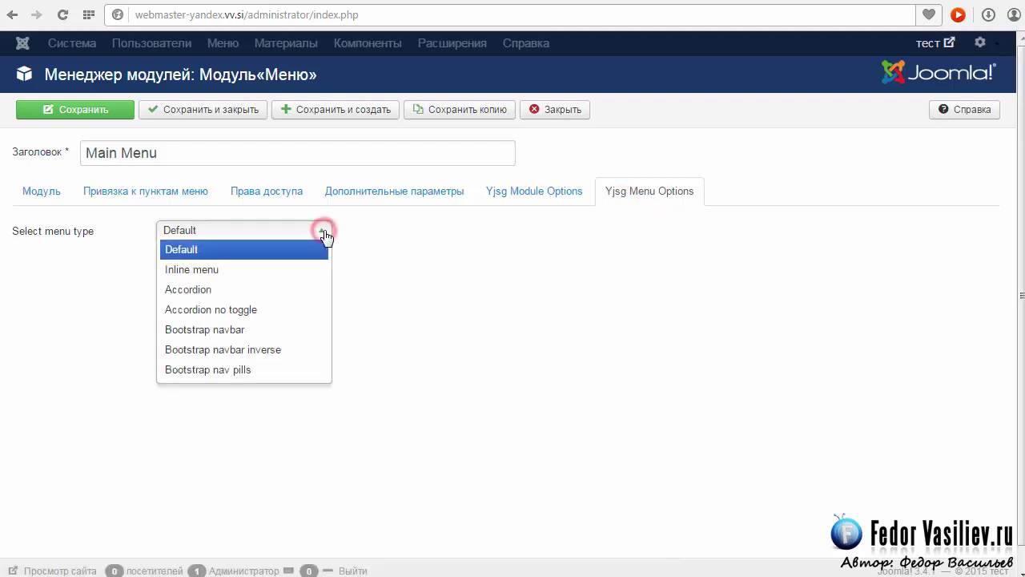
{"action": "left_click", "coordinate": [263, 314]}
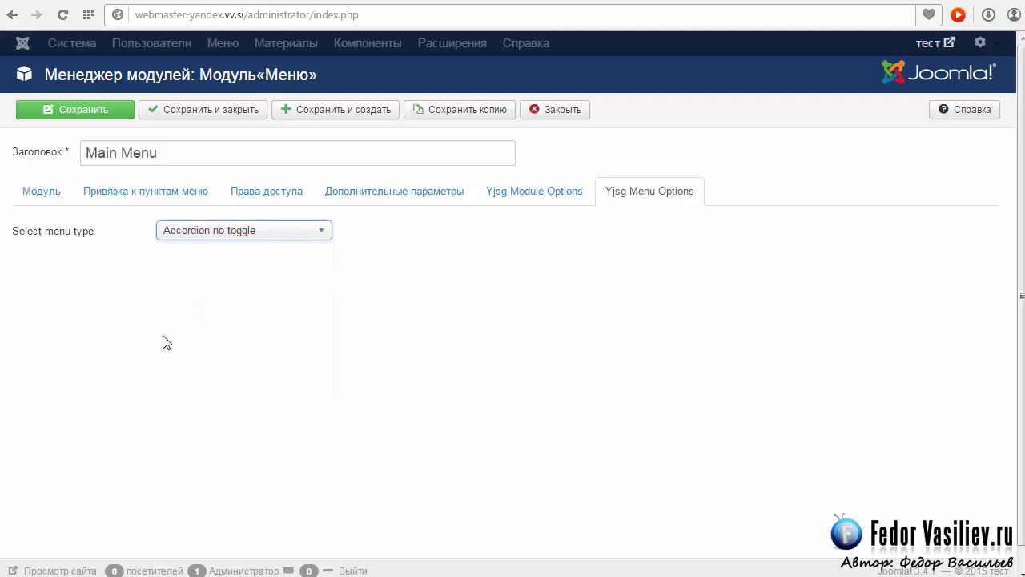
{"action": "left_click", "coordinate": [52, 120]}
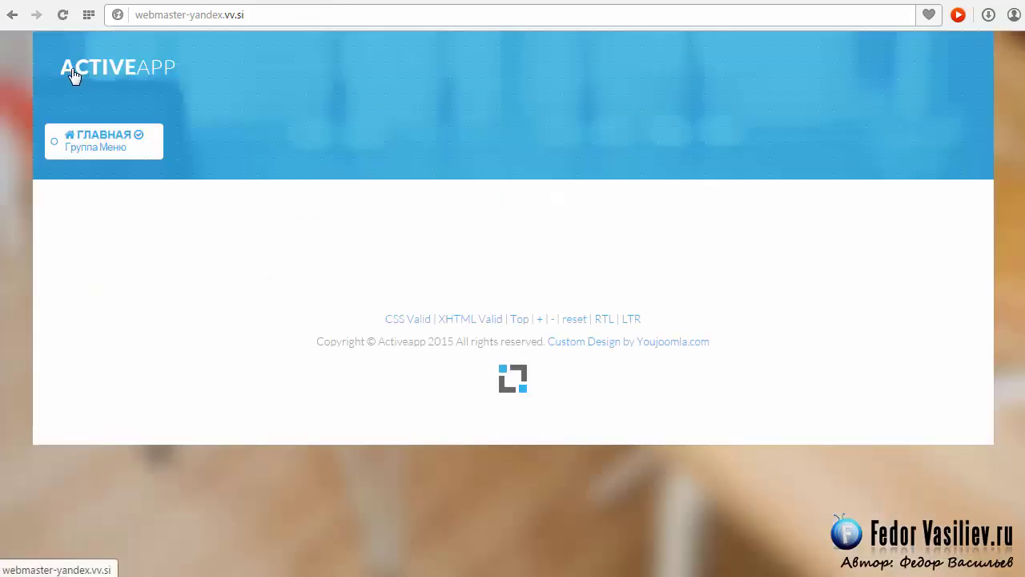
{"action": "left_click", "coordinate": [62, 15]}
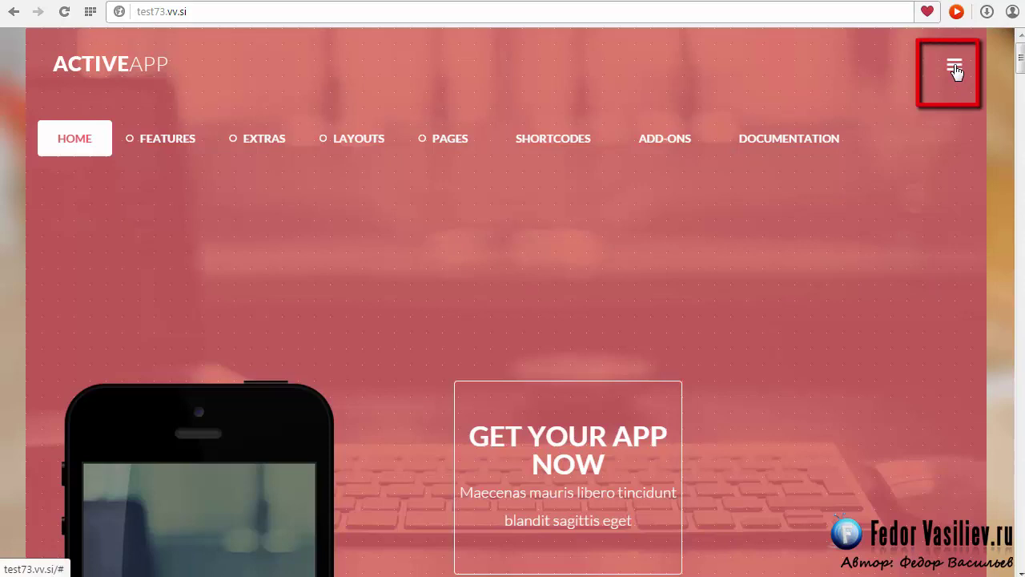
Step: Open and close the off-canvas side menu on the test73.vv.si demo site to examine its behaviour, then leave the site
{"action": "left_click", "coordinate": [955, 70]}
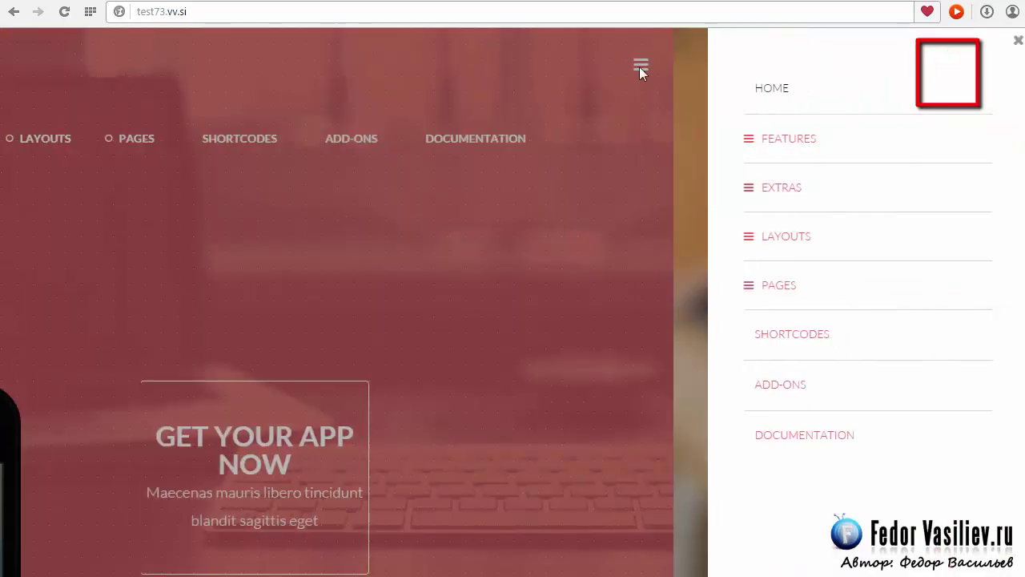
{"action": "left_click", "coordinate": [639, 66]}
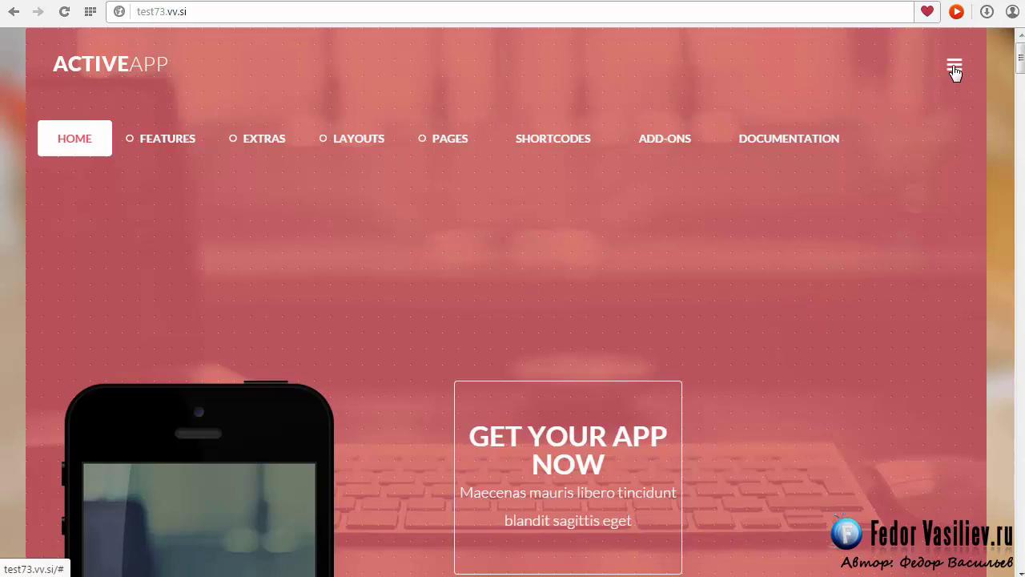
{"action": "left_click", "coordinate": [954, 71]}
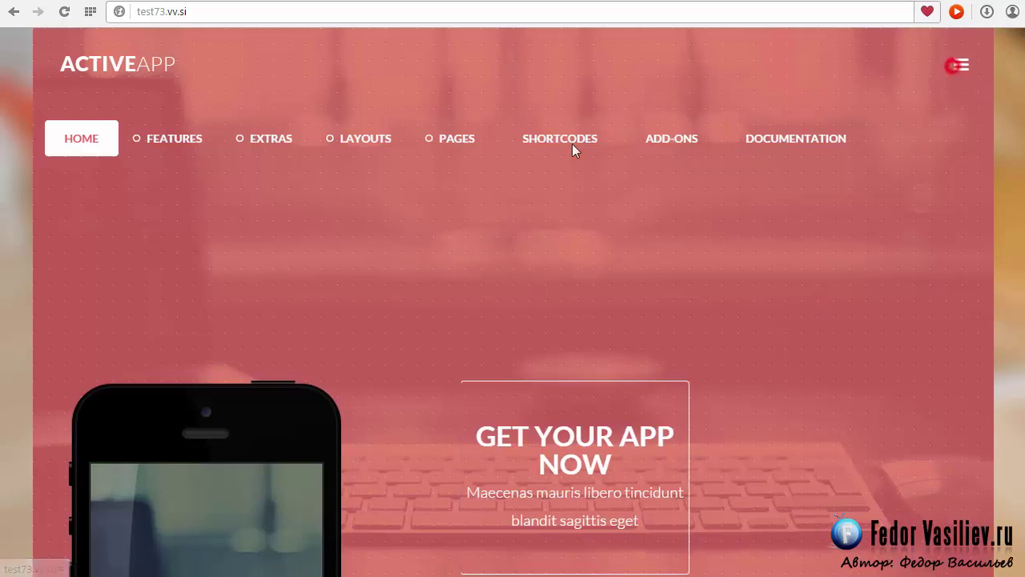
{"action": "left_click", "coordinate": [655, 77]}
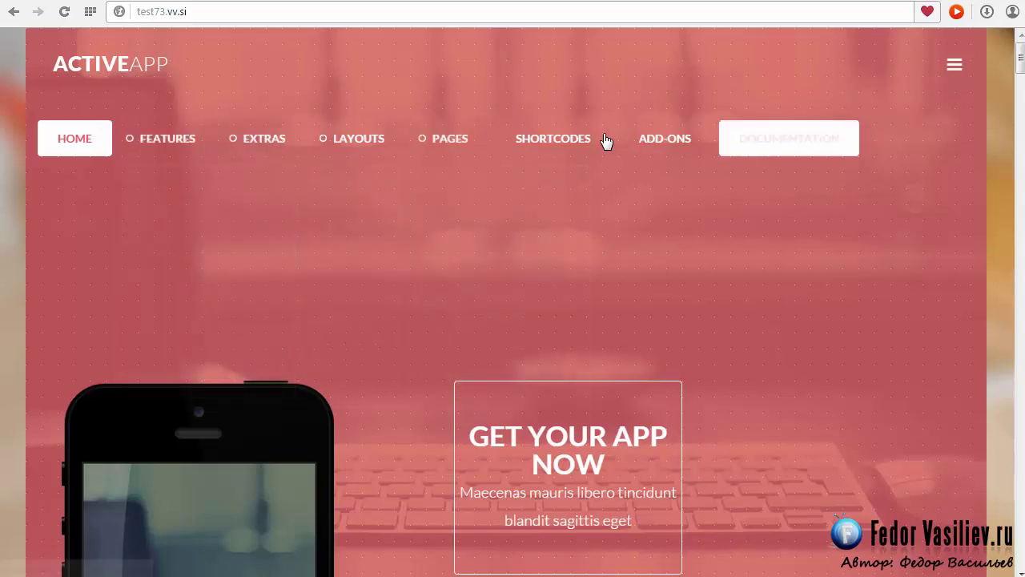
{"action": "left_click", "coordinate": [954, 68]}
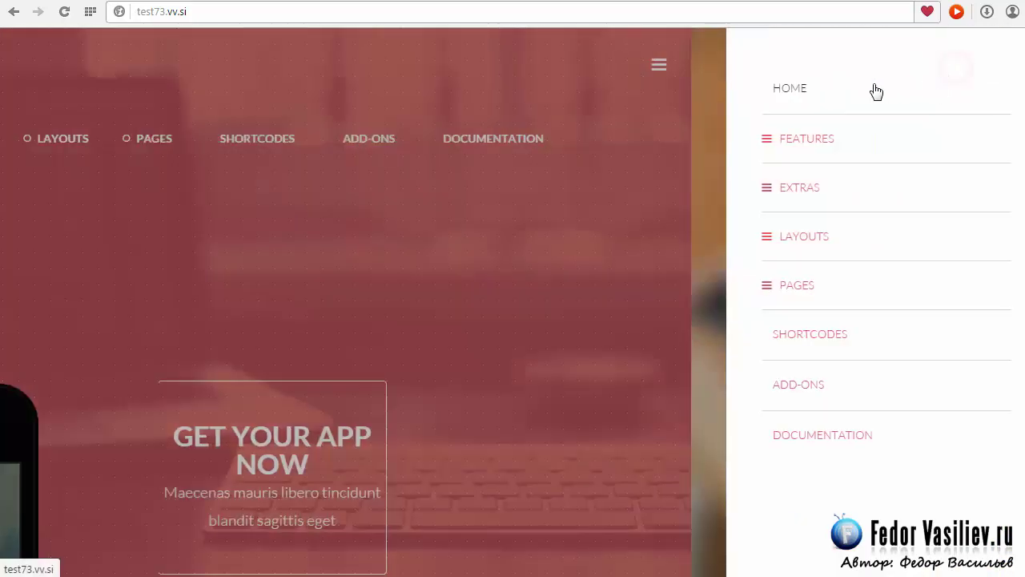
{"action": "left_click", "coordinate": [639, 67]}
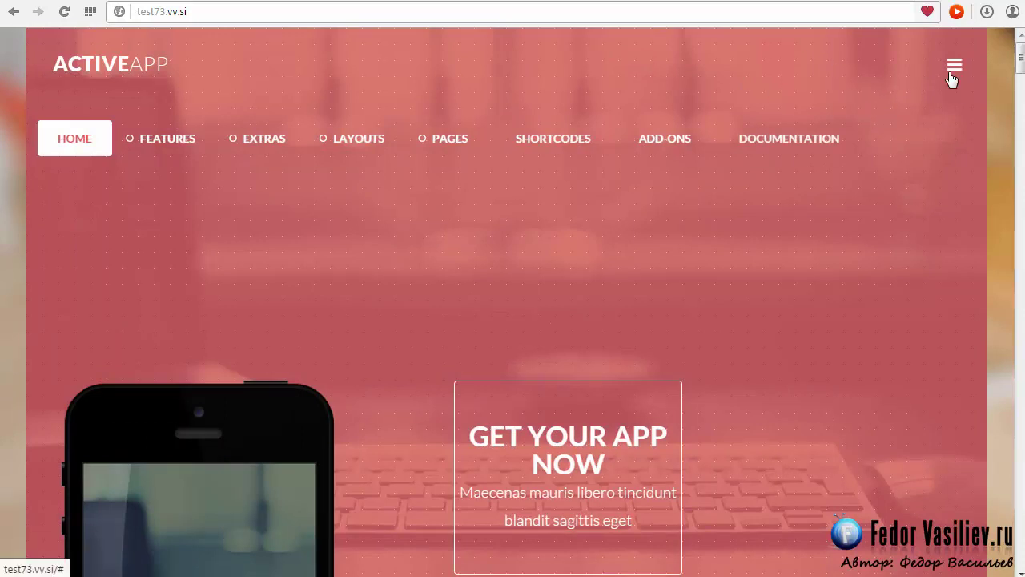
{"action": "key", "text": "ctrl+w"}
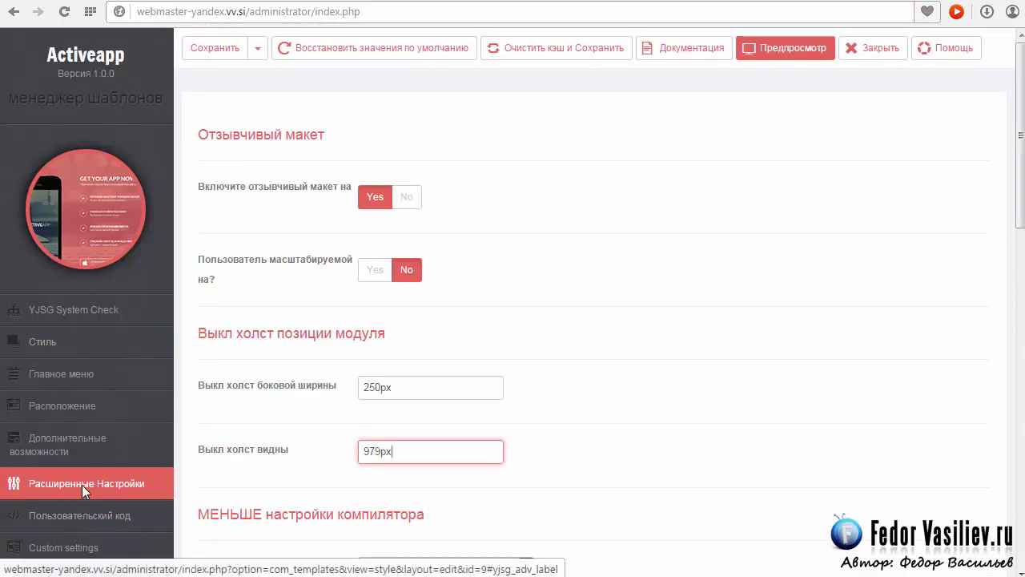
Step: Set the off-canvas visibility value to 1 in the Activeapp template's advanced settings, save the template, and preview the site
{"action": "scroll", "coordinate": [613, 232], "scroll_direction": "down", "scroll_amount": 2}
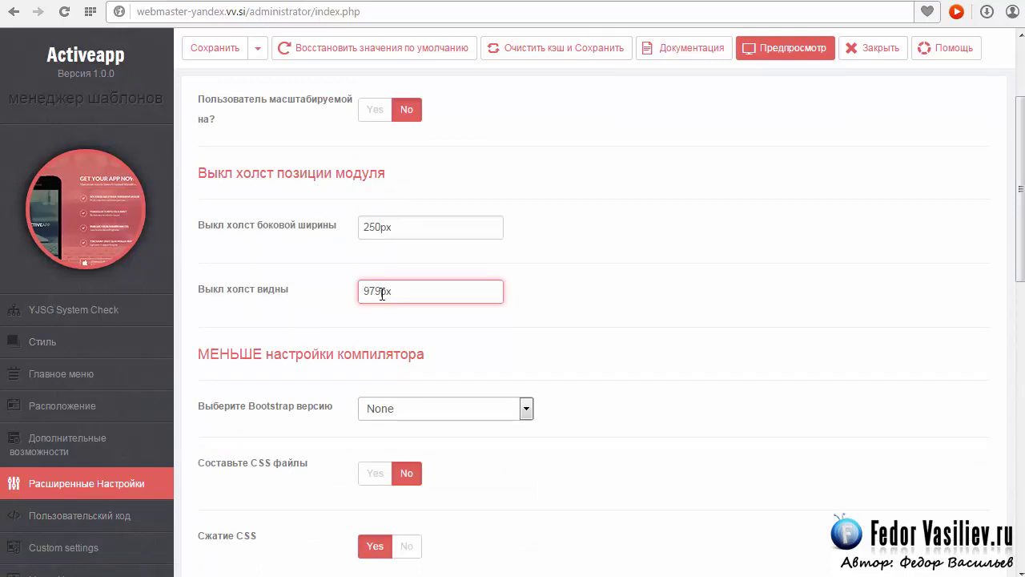
{"action": "mouse_move", "coordinate": [381, 294]}
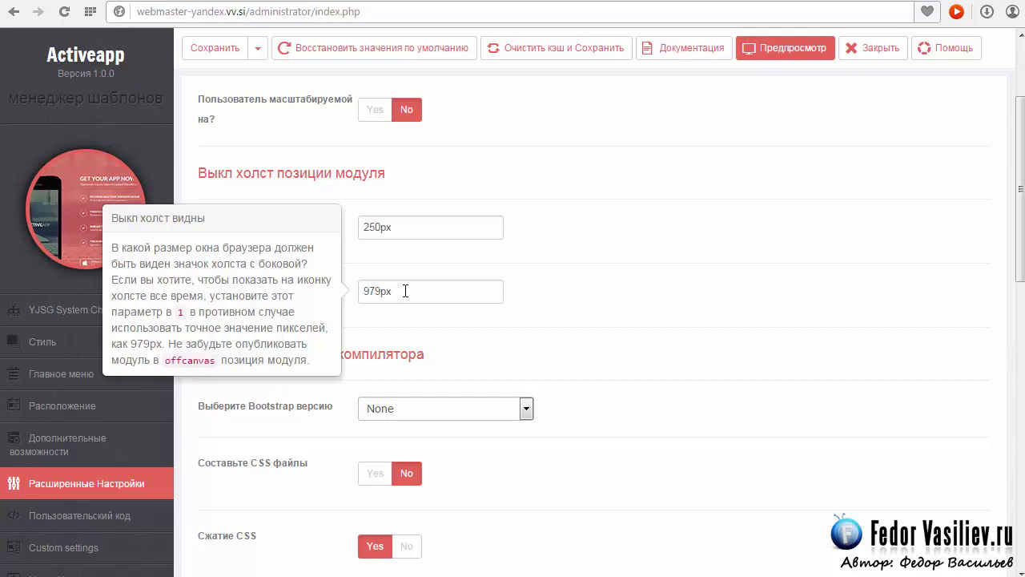
{"action": "double_click", "coordinate": [403, 290]}
{"action": "type", "text": "1"}
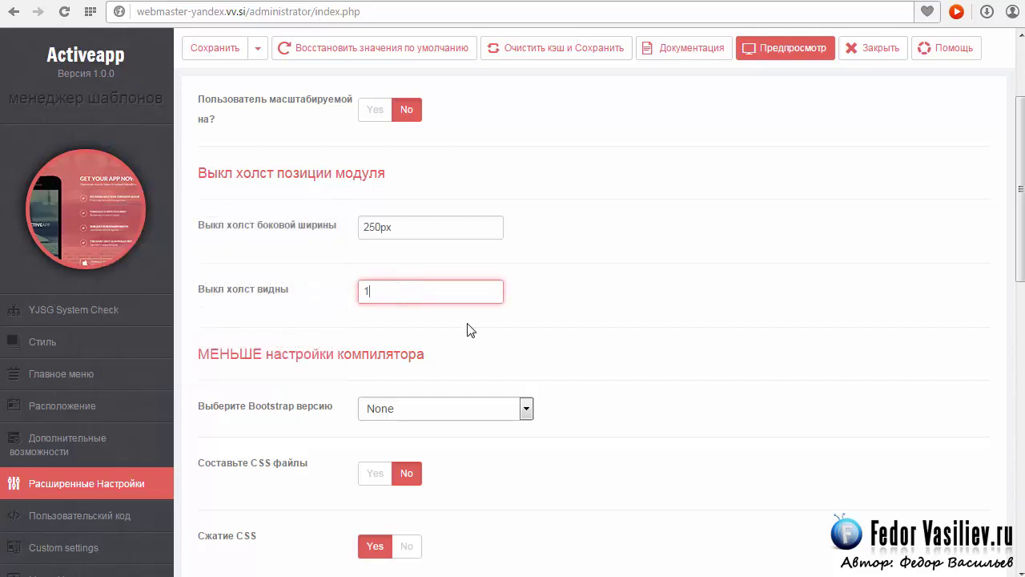
{"action": "left_click", "coordinate": [192, 53]}
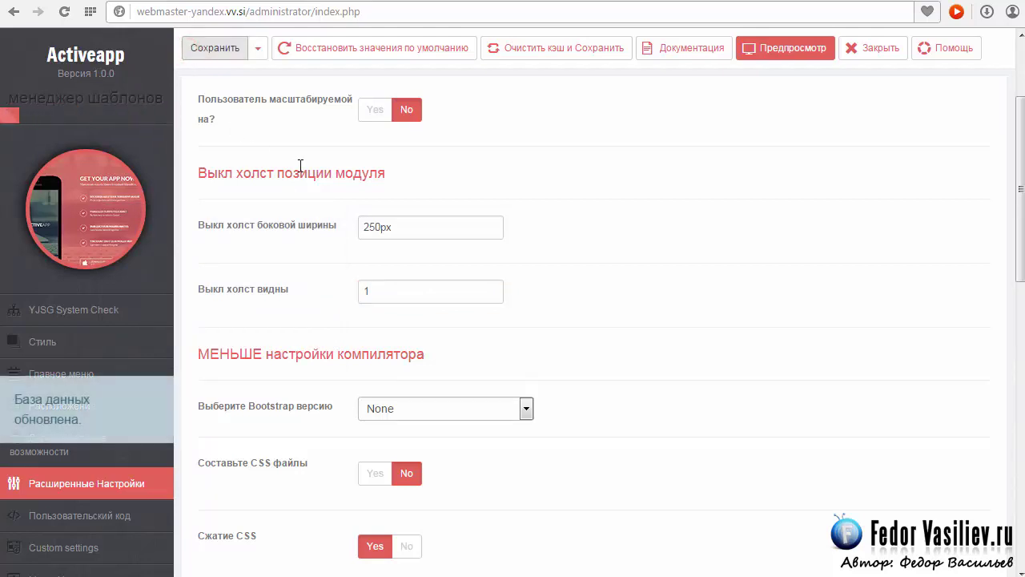
{"action": "left_click", "coordinate": [741, 50]}
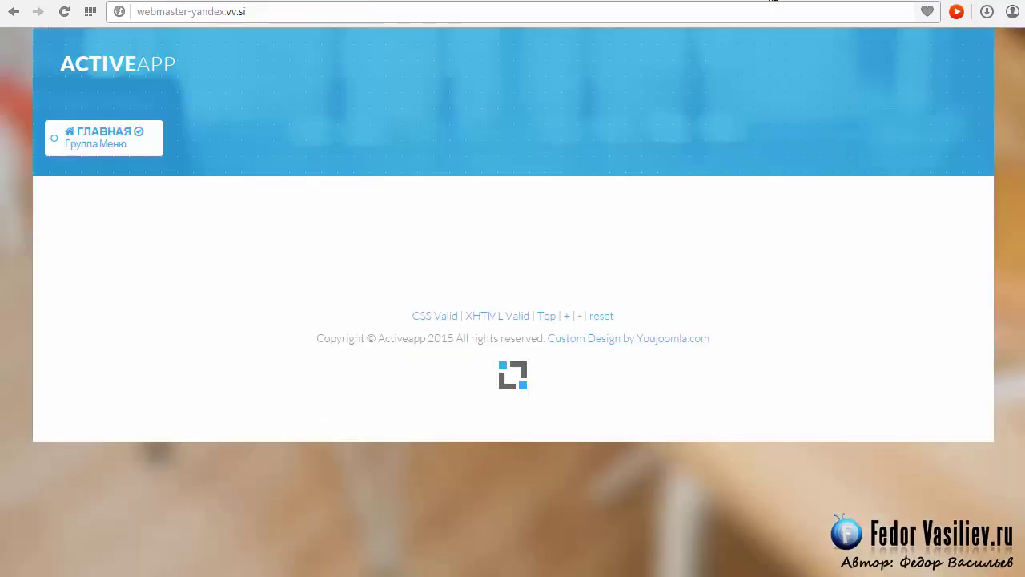
Step: Reload the webmaster-yandex.vv.si front page, then open and close the off-canvas side menu to test it
{"action": "left_click", "coordinate": [64, 12]}
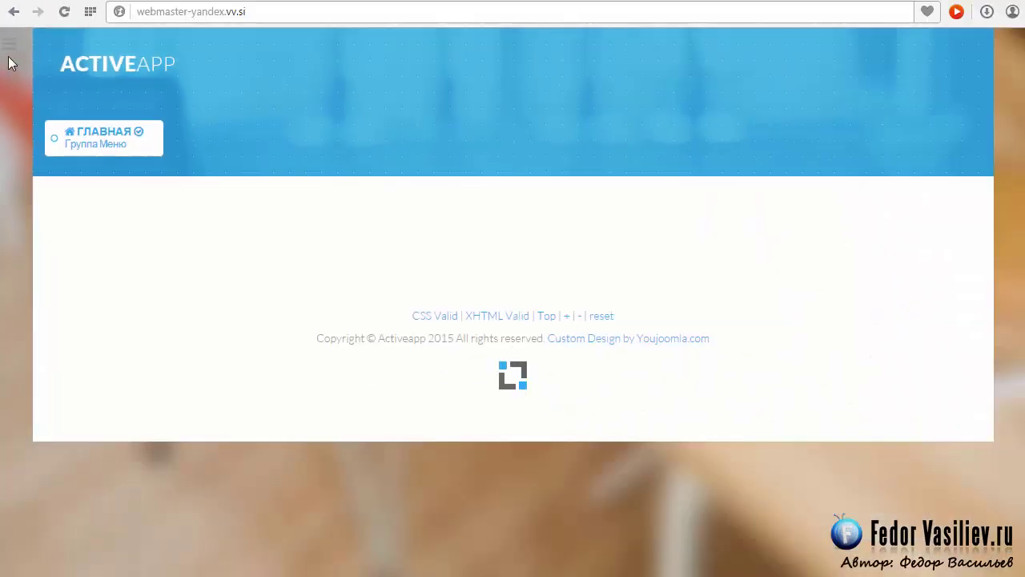
{"action": "left_click", "coordinate": [47, 196]}
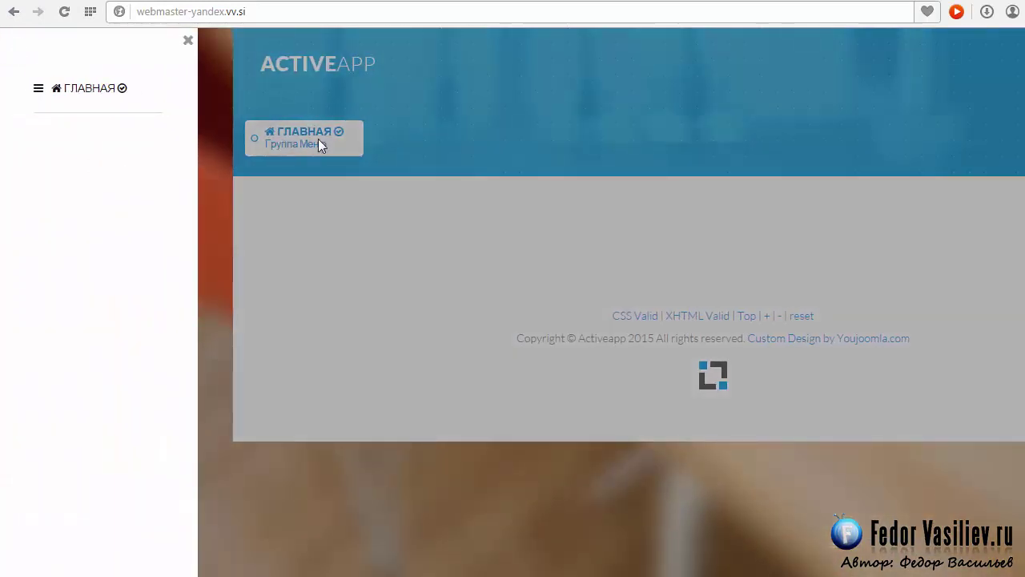
{"action": "left_click", "coordinate": [187, 40]}
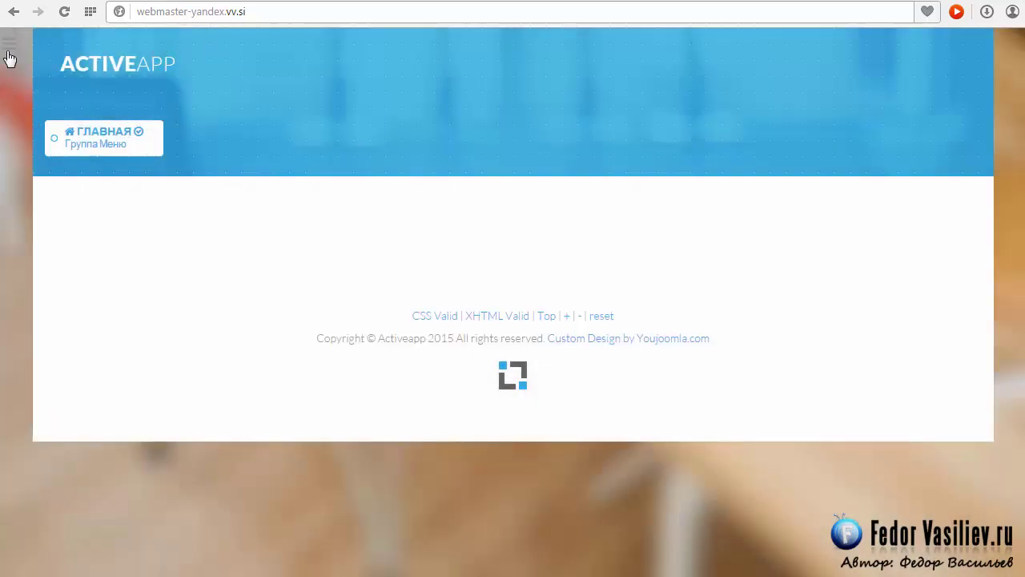
{"action": "left_click", "coordinate": [6, 49]}
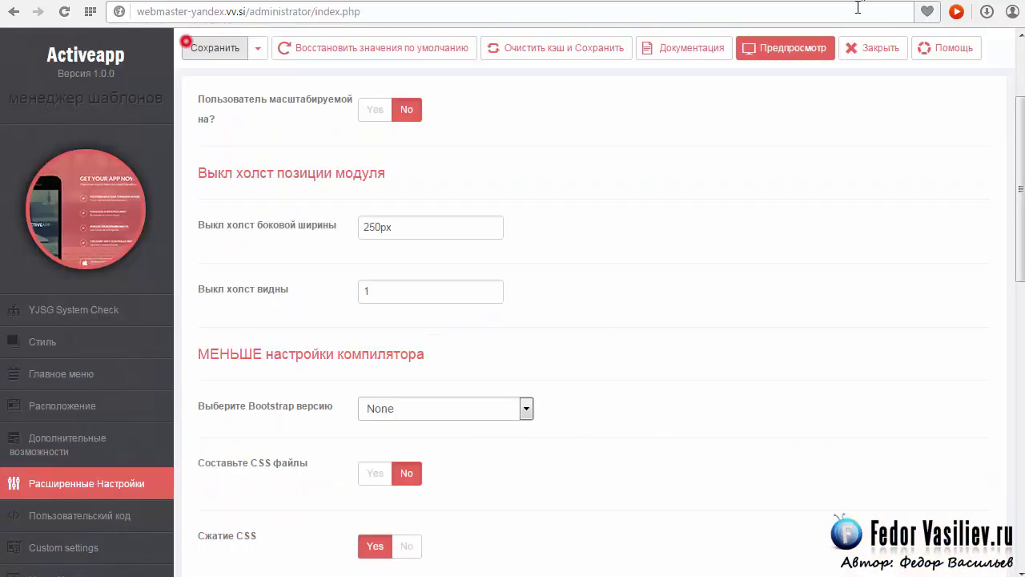
Step: Set the off-canvas visibility value to 979px in the Activeapp template's advanced settings, then save and close the template
{"action": "left_click", "coordinate": [411, 290]}
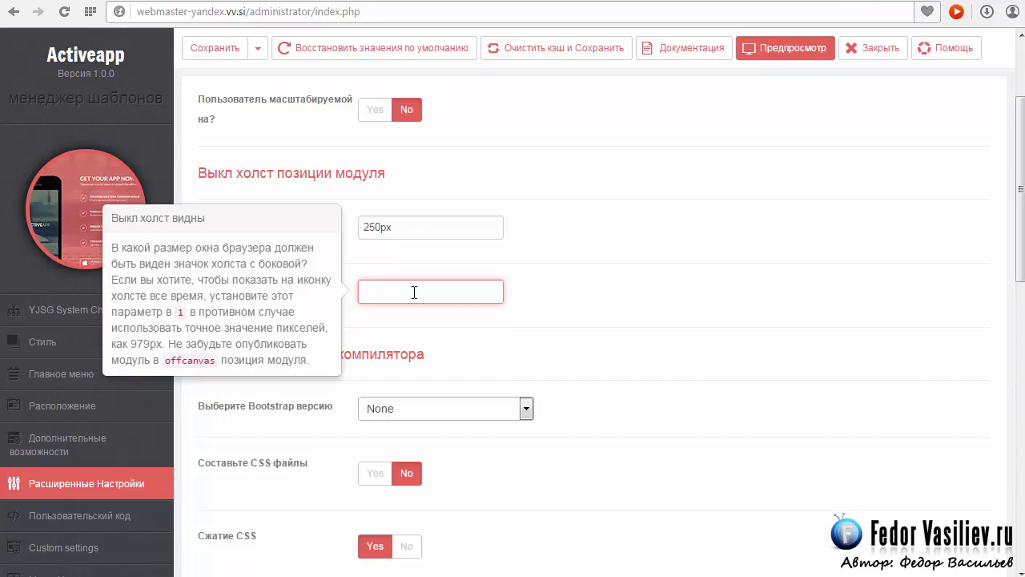
{"action": "type", "text": "979px"}
{"action": "left_click", "coordinate": [258, 48]}
{"action": "left_click", "coordinate": [247, 79]}
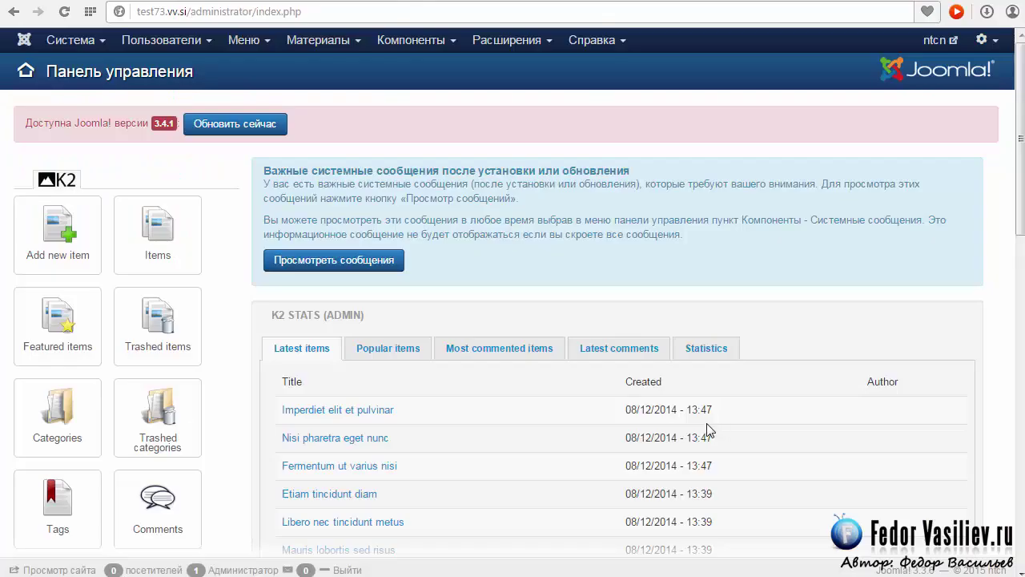
Step: Open the module manager in the test73.vv.si administration panel and filter the modules by the HTML-код type
{"action": "left_click", "coordinate": [499, 47]}
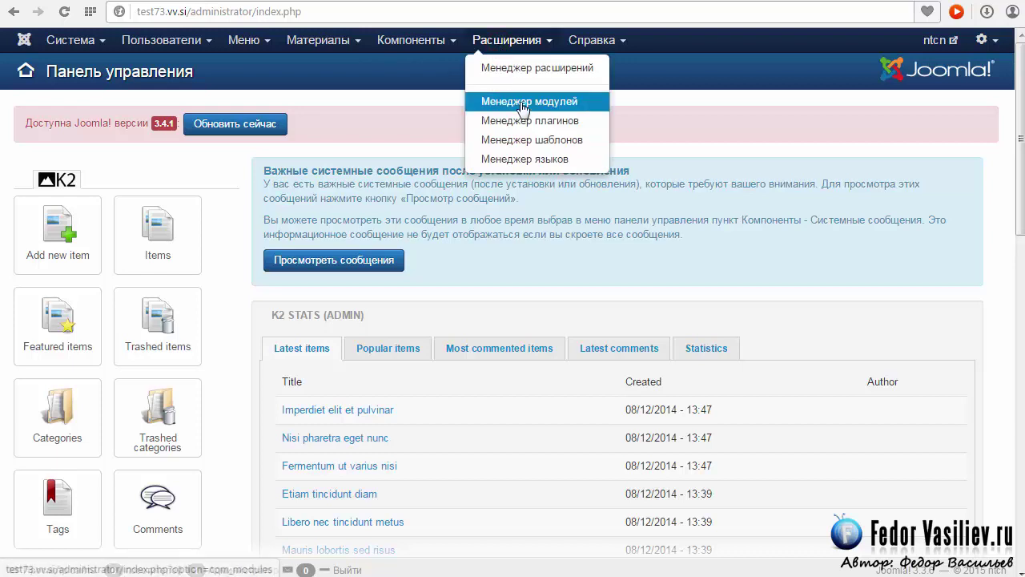
{"action": "left_click", "coordinate": [522, 101]}
{"action": "mouse_move", "coordinate": [1017, 185]}
{"action": "left_mouse_down"}
{"action": "mouse_move", "coordinate": [1021, 357]}
{"action": "mouse_move", "coordinate": [1019, 167]}
{"action": "left_mouse_up"}
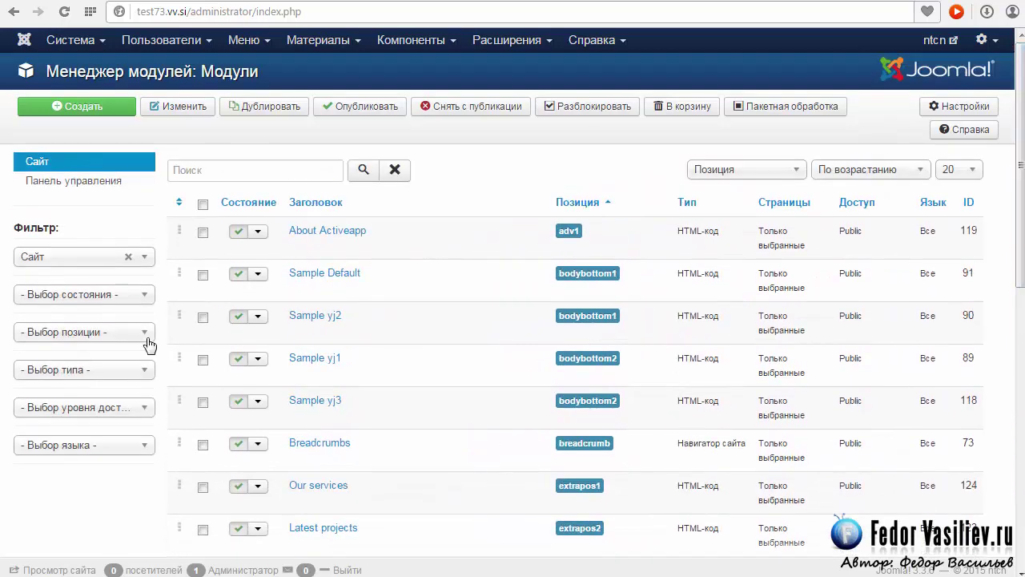
{"action": "left_click", "coordinate": [128, 369]}
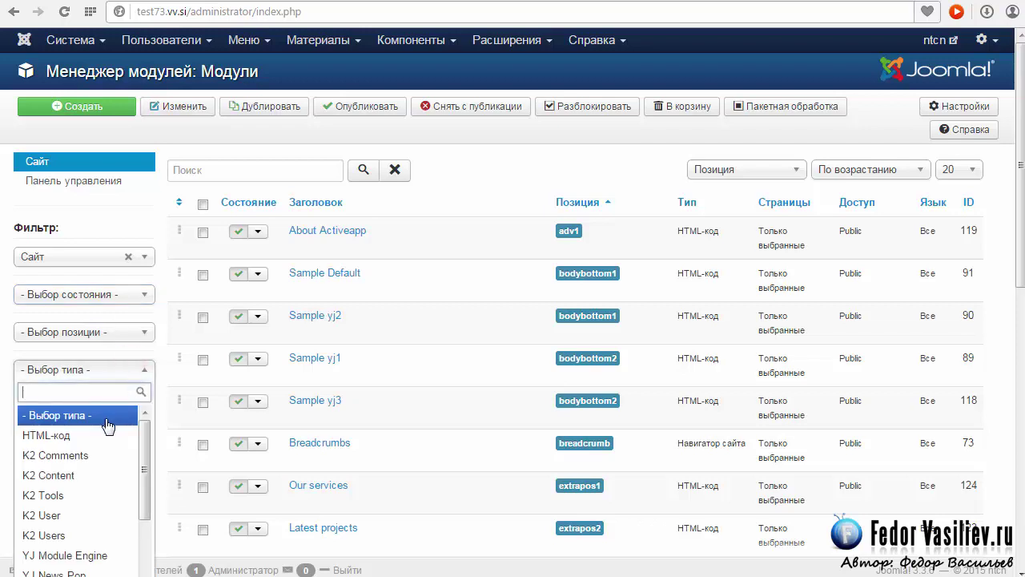
{"action": "left_click", "coordinate": [77, 435]}
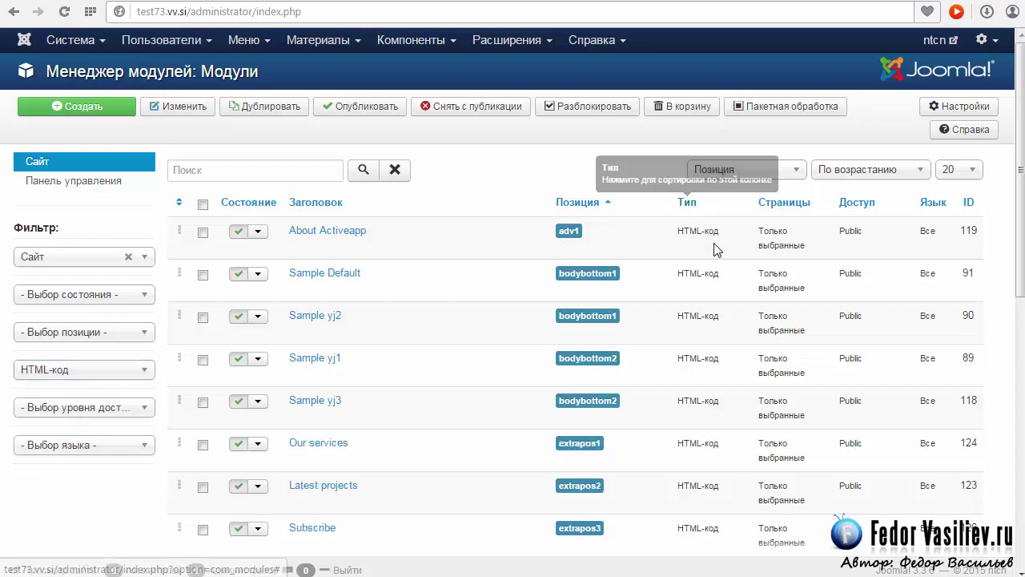
Step: Compare the Offcanvas menu trigger module with the demo site's menu icon, examine its content in the editor, and close it
{"action": "left_click_drag", "start_coordinate": [1017, 150], "coordinate": [1020, 352]}
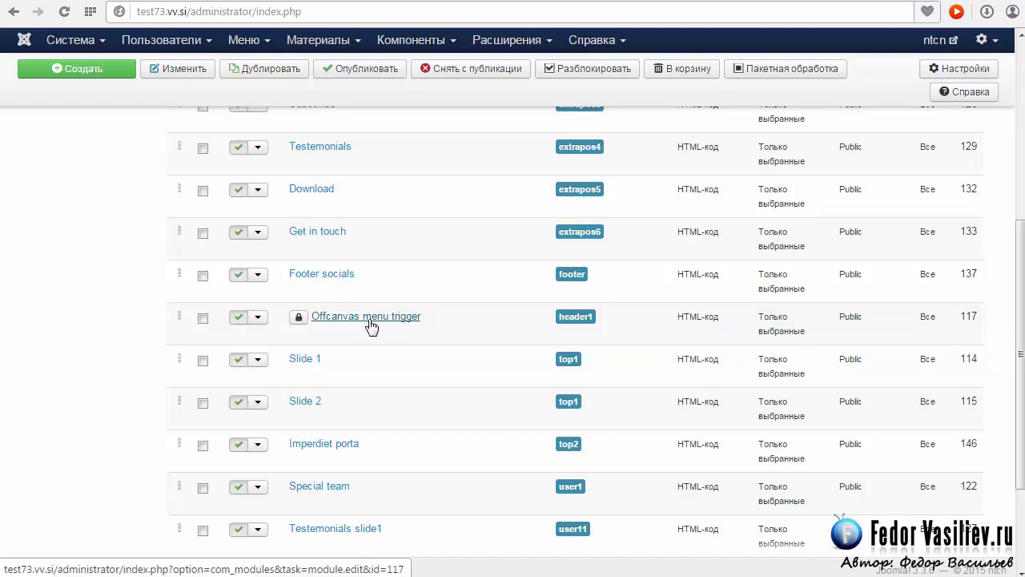
{"action": "key", "text": "ctrl+Tab"}
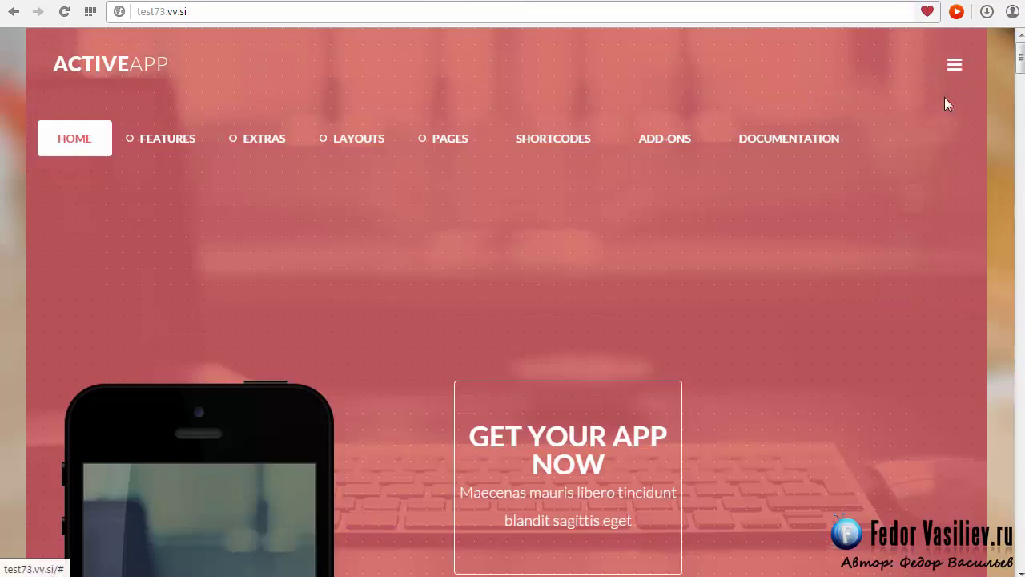
{"action": "key", "text": "ctrl+Tab"}
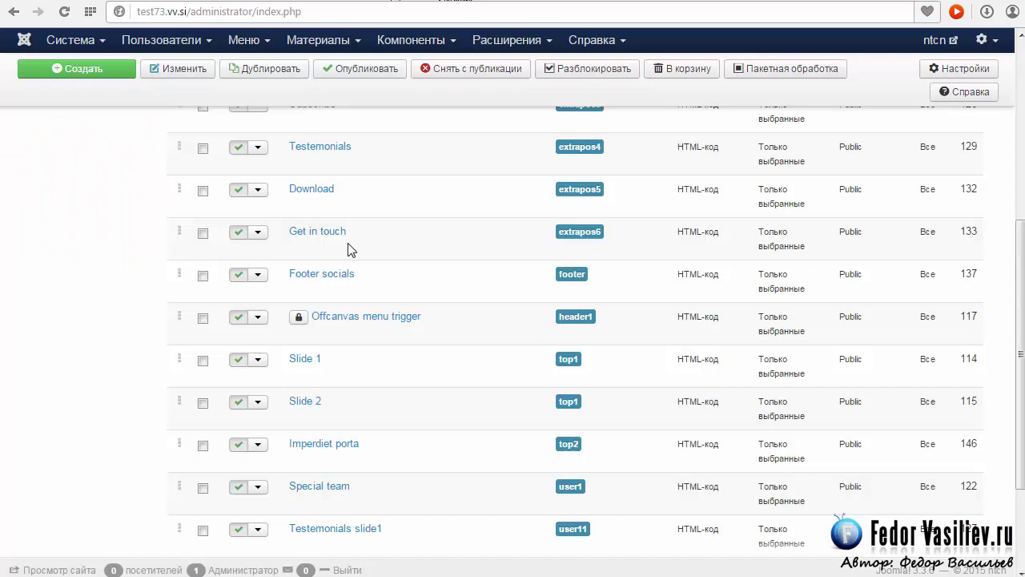
{"action": "left_click", "coordinate": [318, 317]}
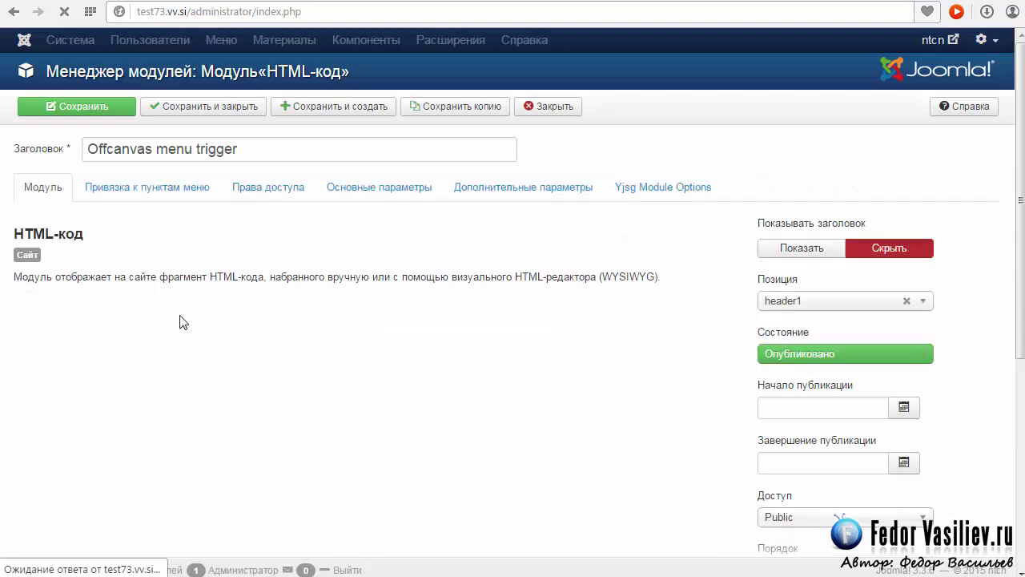
{"action": "scroll", "coordinate": [410, 252], "scroll_direction": "down", "scroll_amount": 2}
{"action": "scroll", "coordinate": [405, 261], "scroll_direction": "down", "scroll_amount": 4}
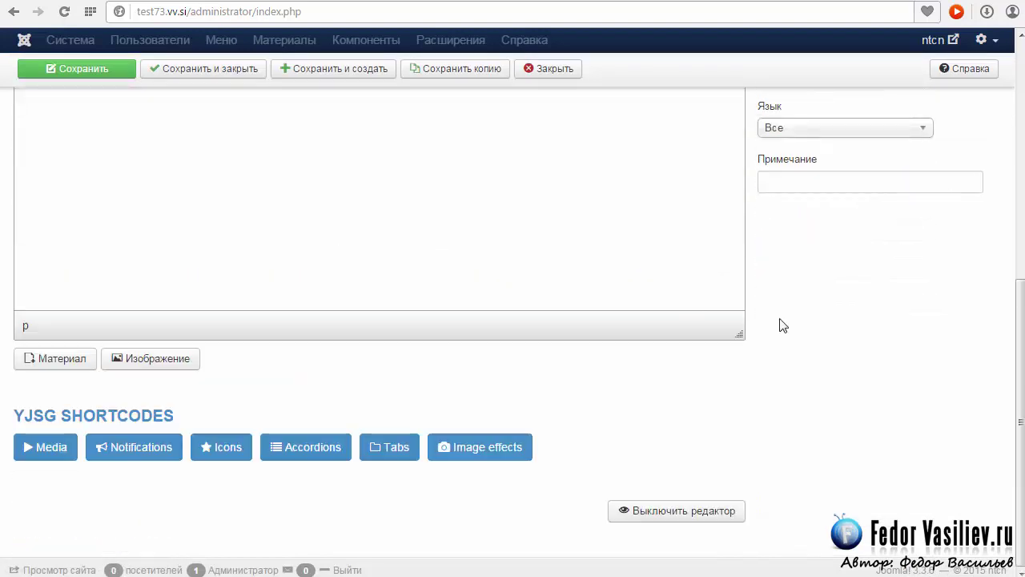
{"action": "scroll", "coordinate": [782, 325], "scroll_direction": "up", "scroll_amount": 3}
{"action": "left_click", "coordinate": [180, 178]}
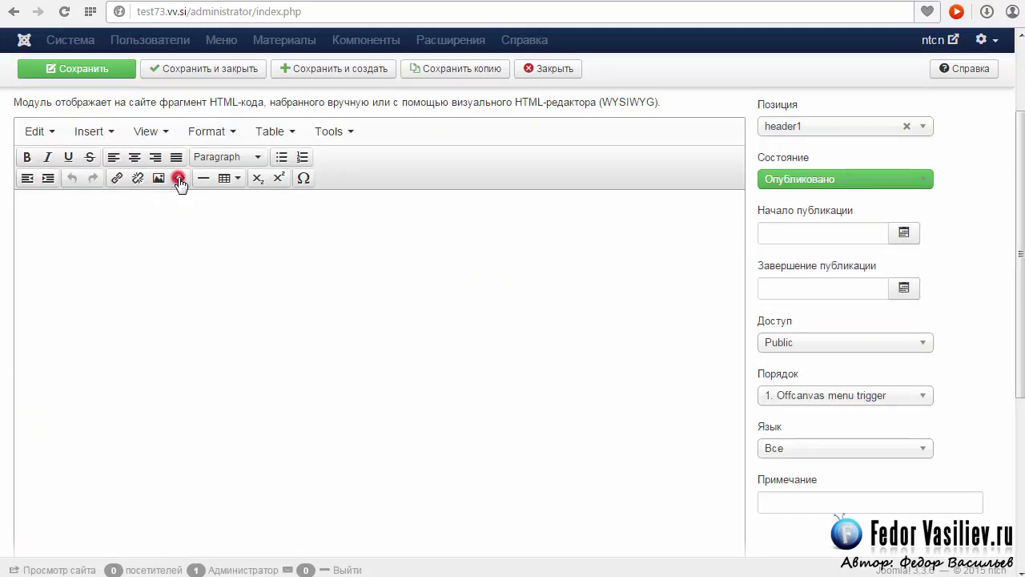
{"action": "left_click", "coordinate": [752, 71]}
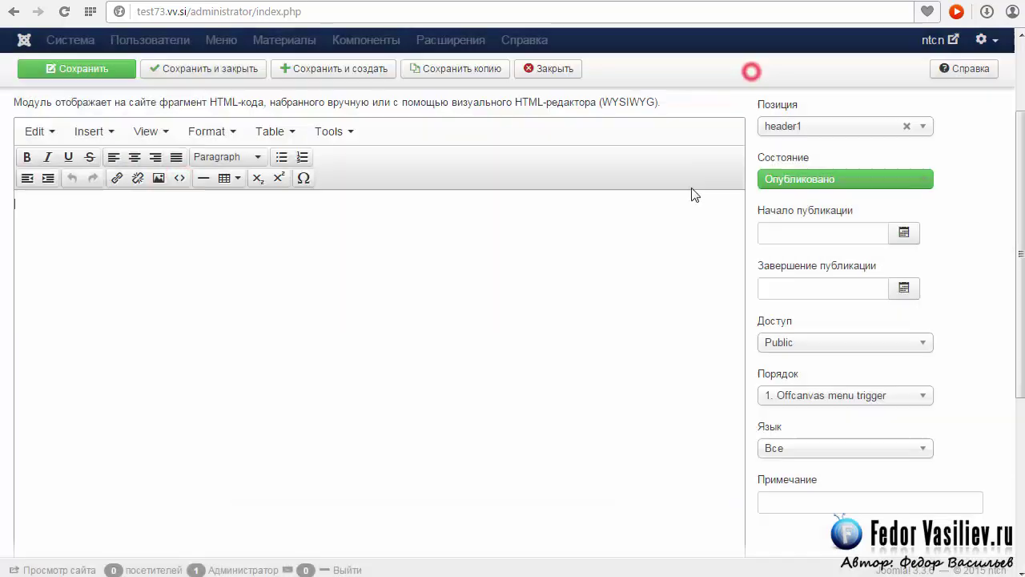
{"action": "scroll", "coordinate": [730, 265], "scroll_direction": "down", "scroll_amount": 3}
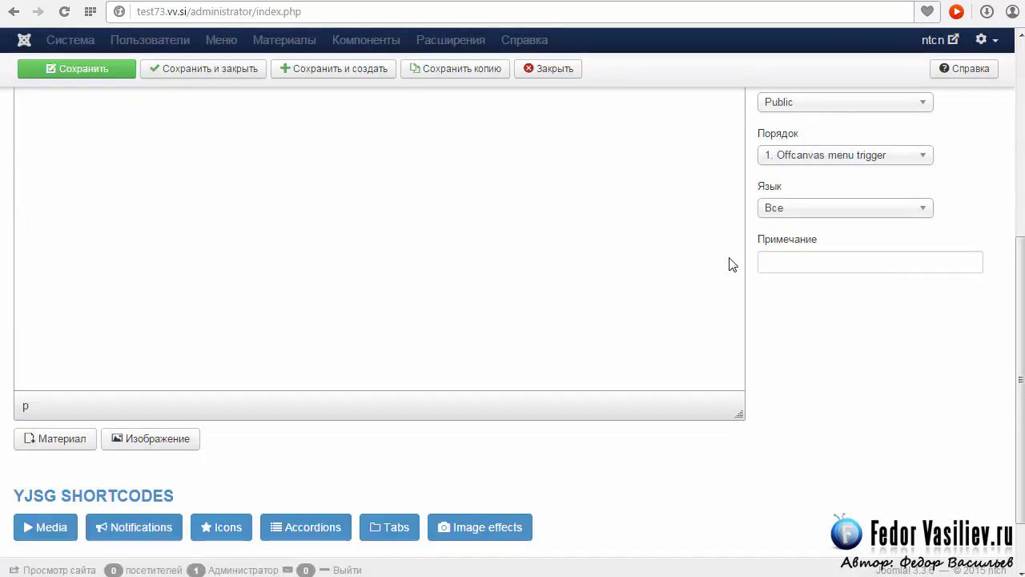
{"action": "scroll", "coordinate": [731, 265], "scroll_direction": "up", "scroll_amount": 4}
{"action": "scroll", "coordinate": [728, 257], "scroll_direction": "up", "scroll_amount": 1}
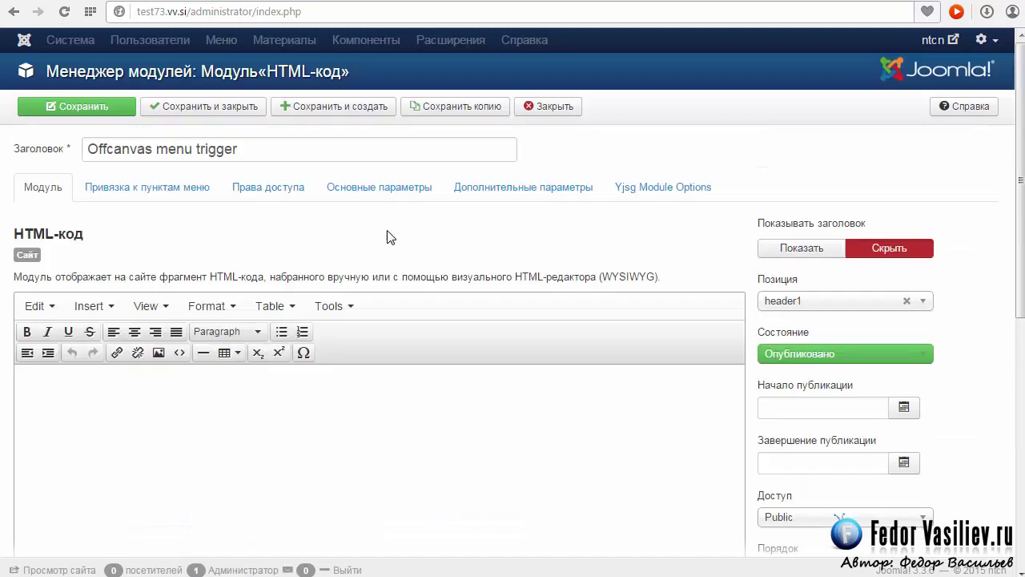
{"action": "left_click", "coordinate": [543, 105]}
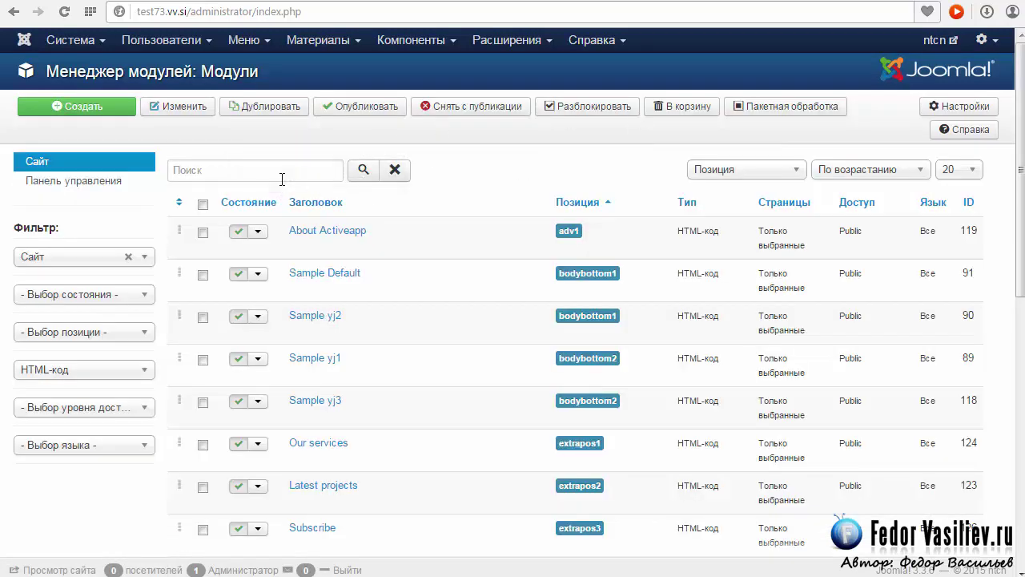
Step: Set the default editor to Редактор - Без редактора in the test73.vv.si global configuration, then save and close it
{"action": "left_click", "coordinate": [67, 44]}
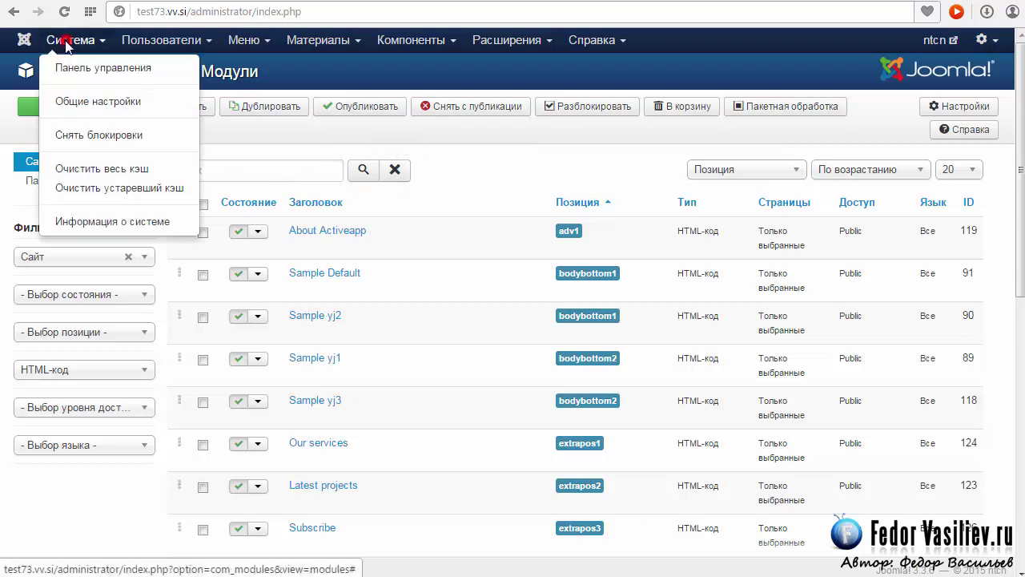
{"action": "left_click", "coordinate": [106, 103]}
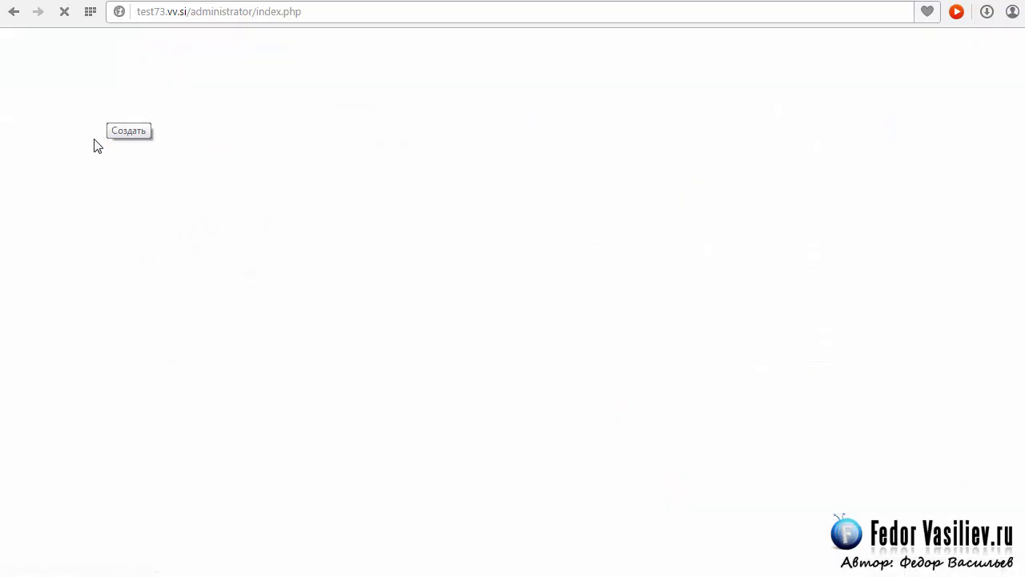
{"action": "scroll", "coordinate": [371, 224], "scroll_direction": "down", "scroll_amount": 3}
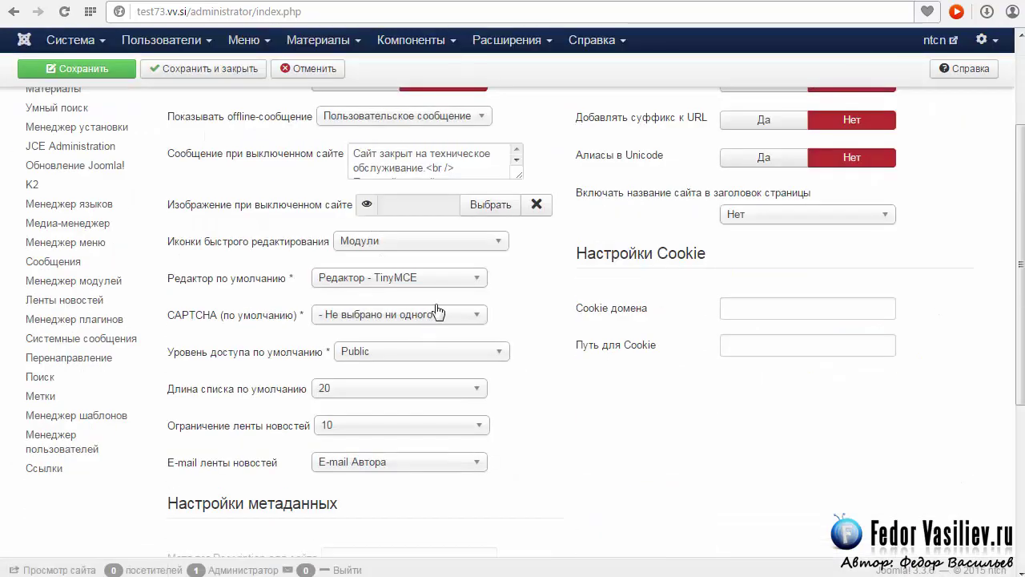
{"action": "left_click", "coordinate": [451, 278]}
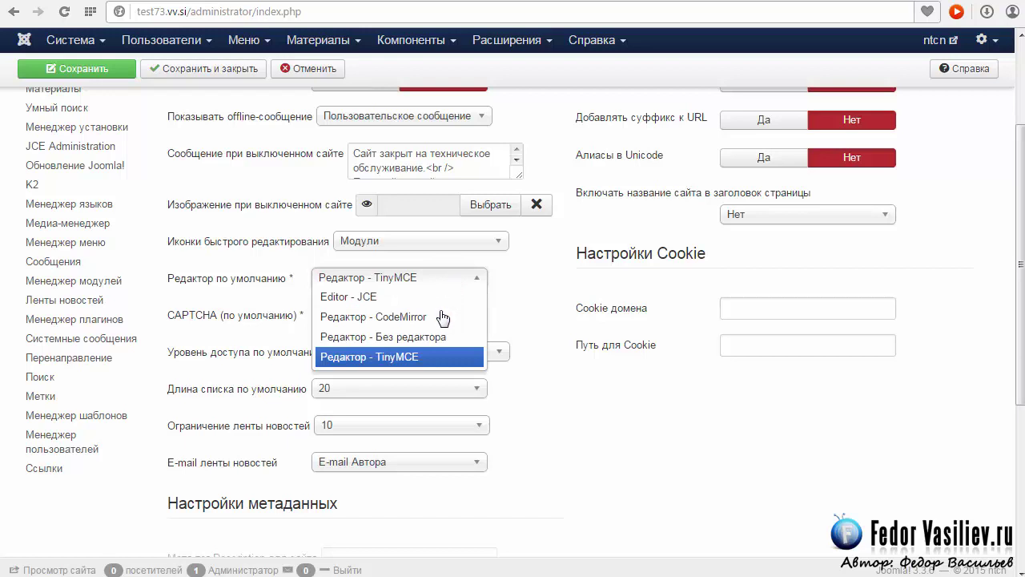
{"action": "left_click", "coordinate": [422, 341]}
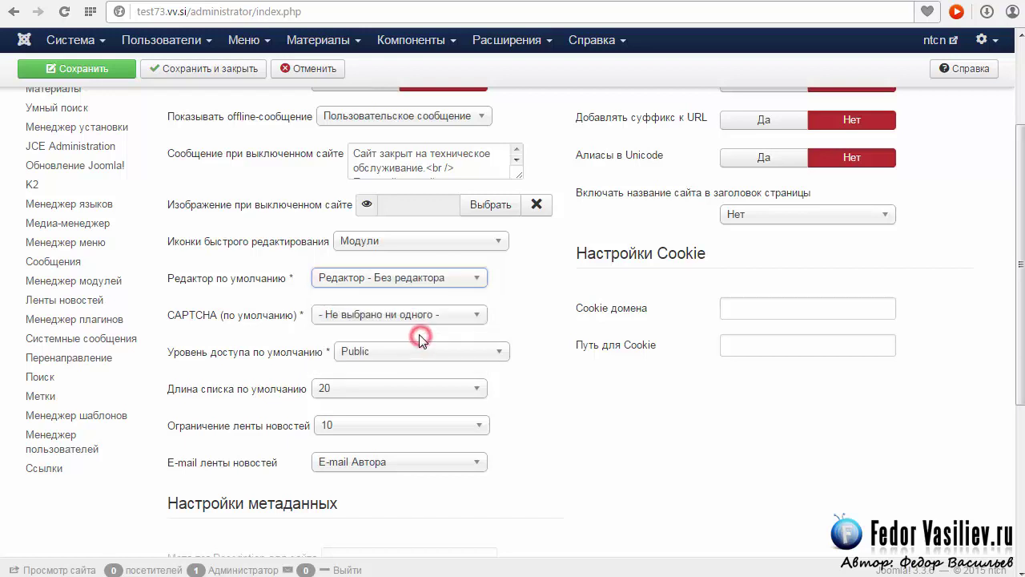
{"action": "left_click", "coordinate": [187, 71]}
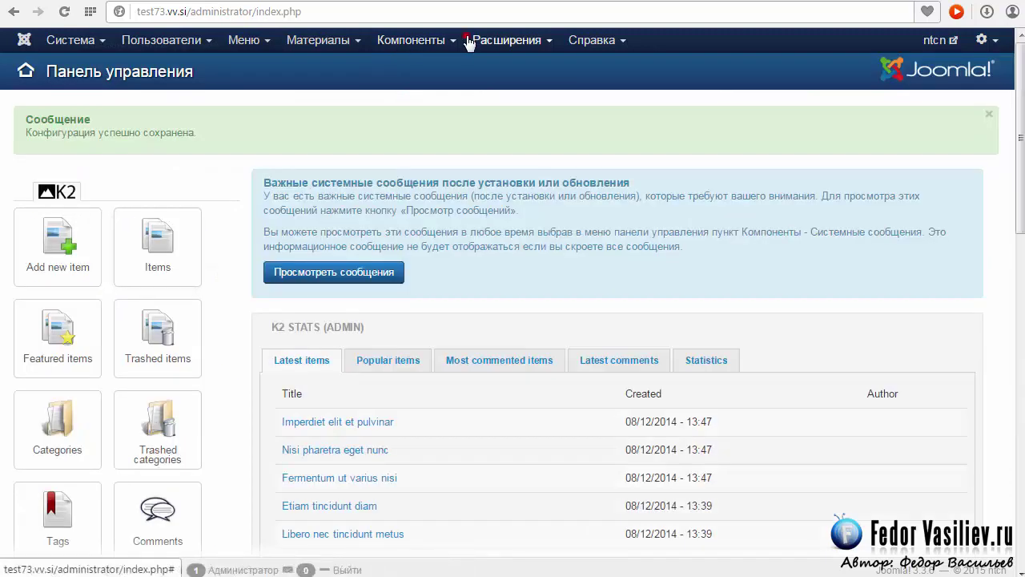
Step: Reopen the Offcanvas menu trigger module from the module manager to view its raw HTML code
{"action": "left_click", "coordinate": [506, 39]}
{"action": "left_click", "coordinate": [525, 98]}
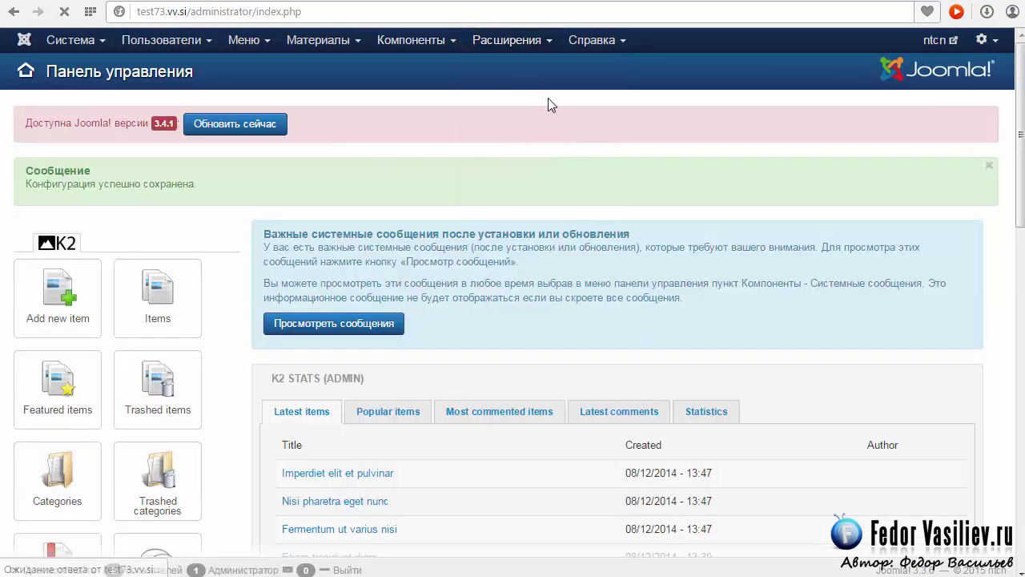
{"action": "scroll", "coordinate": [370, 221], "scroll_direction": "up", "scroll_amount": 1}
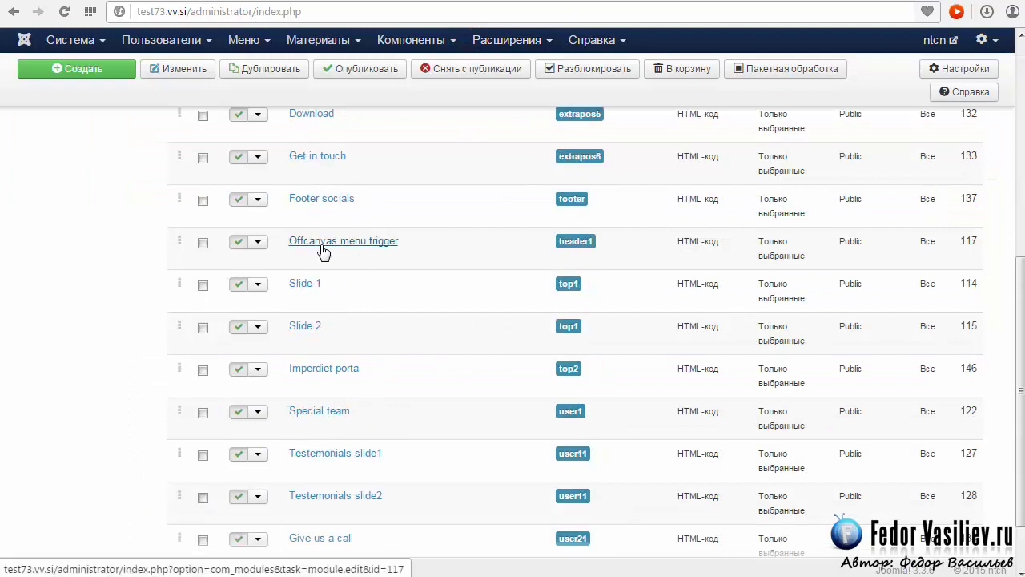
{"action": "left_click", "coordinate": [321, 245]}
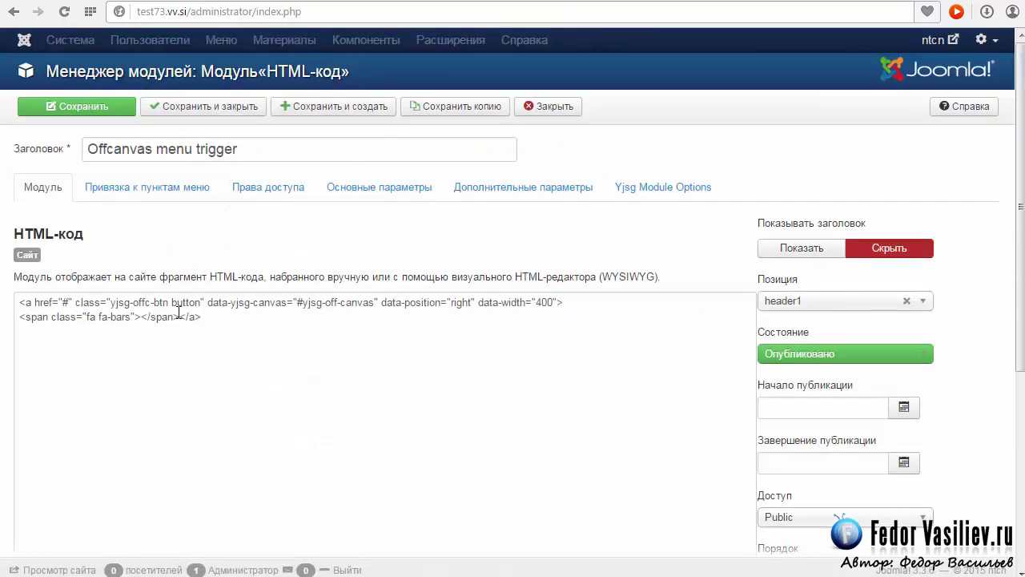
{"action": "scroll", "coordinate": [234, 208], "scroll_direction": "down", "scroll_amount": 2}
{"action": "scroll", "coordinate": [224, 202], "scroll_direction": "up", "scroll_amount": 2}
Step: Copy the Offcanvas menu trigger module's entire HTML code, checking the matching menu icon on the test73.vv.si demo site
{"action": "key", "text": "ctrl+a"}
{"action": "left_click", "coordinate": [124, 357]}
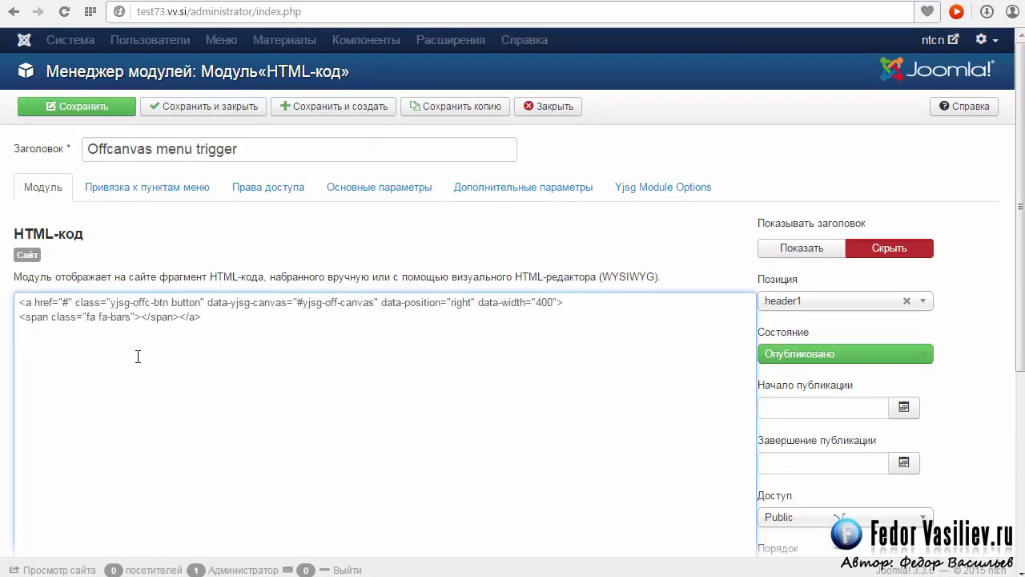
{"action": "key", "text": "ctrl+a"}
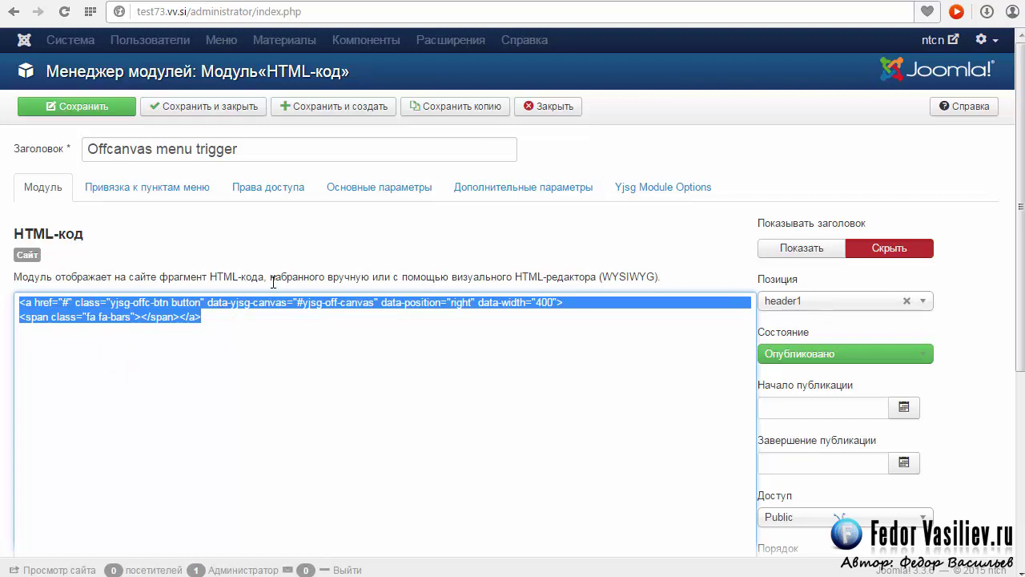
{"action": "scroll", "coordinate": [273, 282], "scroll_direction": "down", "scroll_amount": 2}
{"action": "scroll", "coordinate": [297, 313], "scroll_direction": "up", "scroll_amount": 2}
{"action": "left_click", "coordinate": [493, 2]}
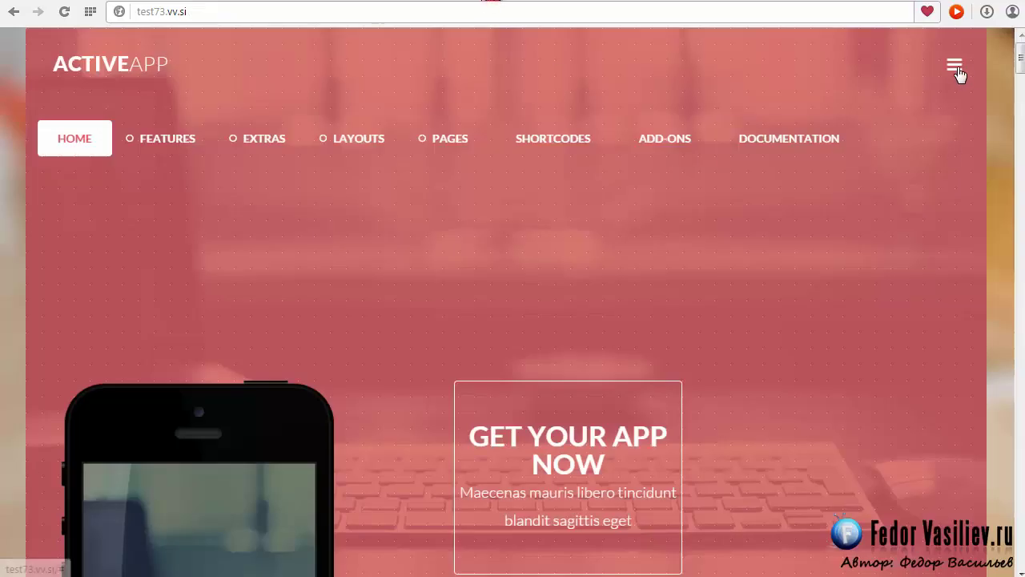
{"action": "key", "text": "ctrl+Tab"}
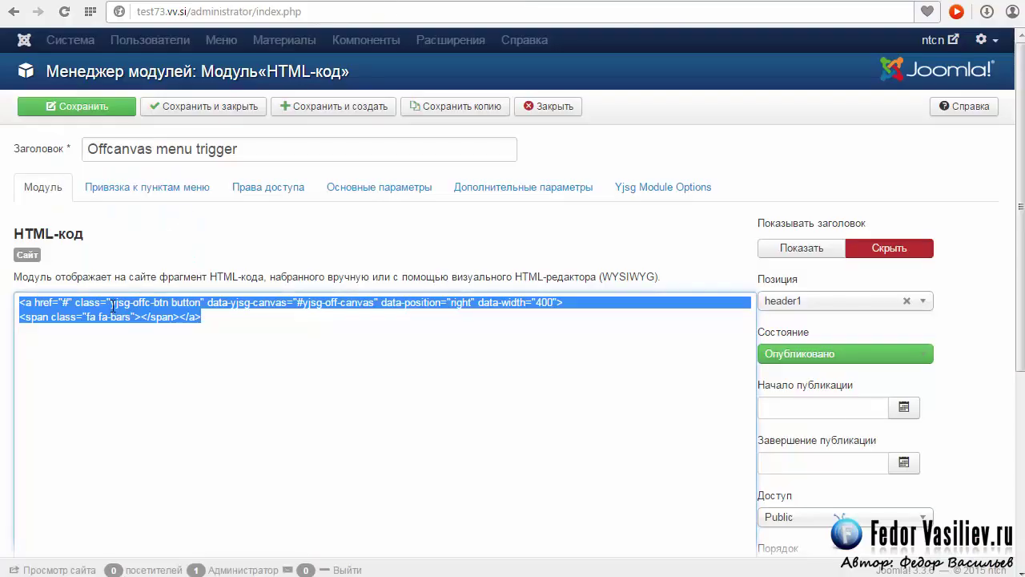
{"action": "right_click", "coordinate": [113, 305]}
{"action": "left_click", "coordinate": [160, 379]}
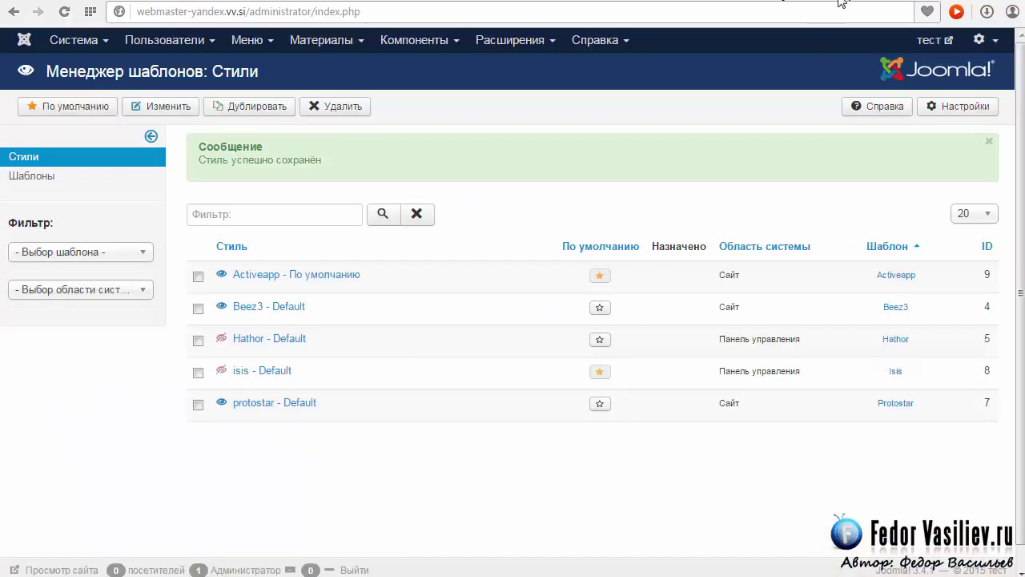
Step: Open the module manager on webmaster-yandex.vv.si and locate the sourcerer-v4.4.9.zip plugin archive in the file folder
{"action": "left_click", "coordinate": [404, 44]}
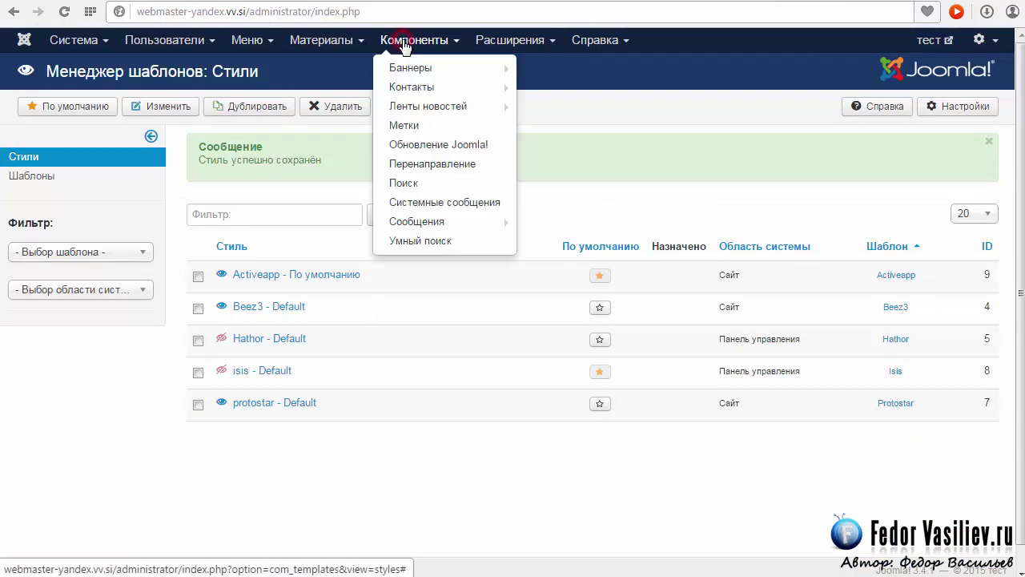
{"action": "mouse_move", "coordinate": [547, 48]}
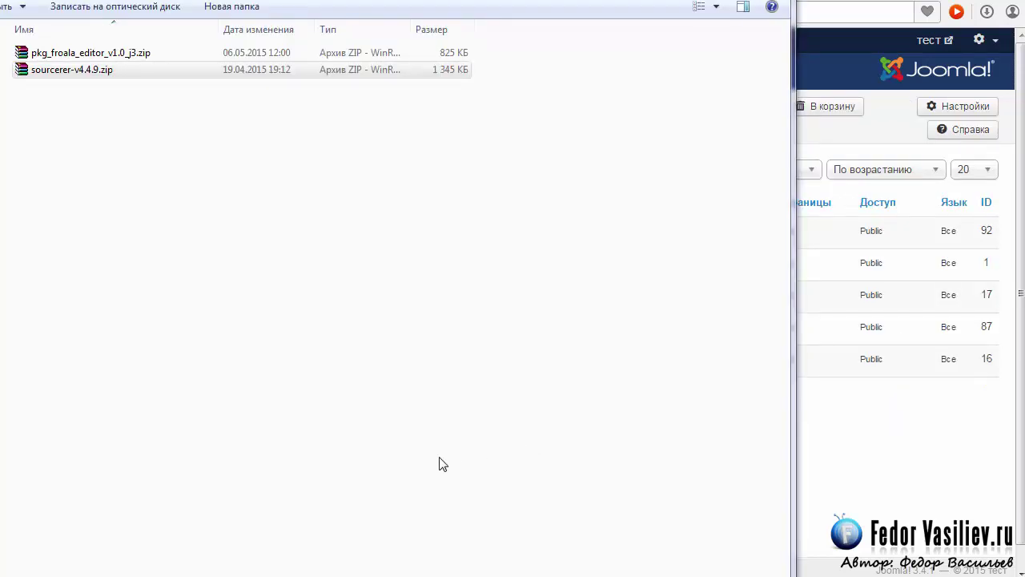
{"action": "left_click", "coordinate": [223, 245]}
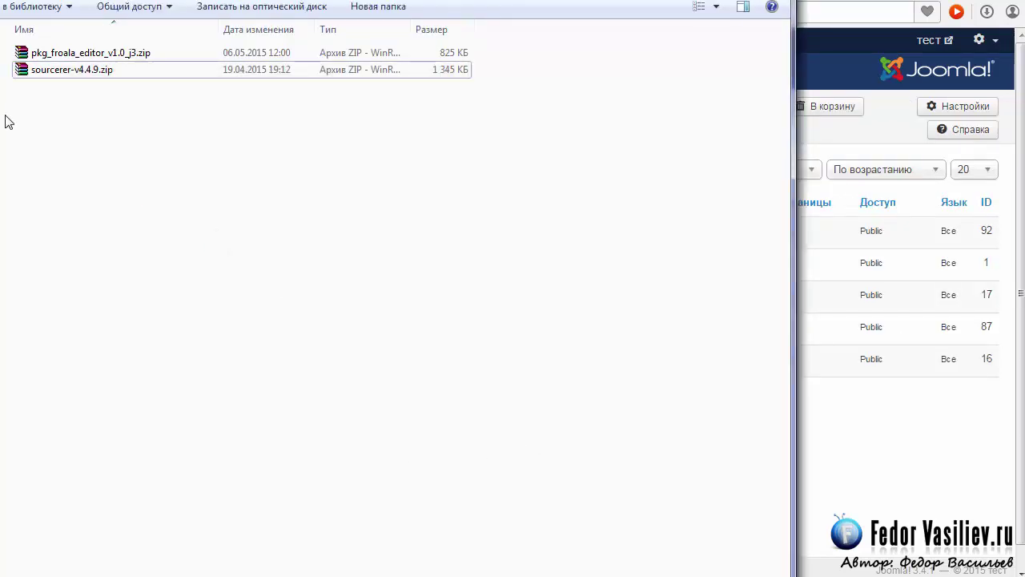
{"action": "left_click", "coordinate": [25, 74]}
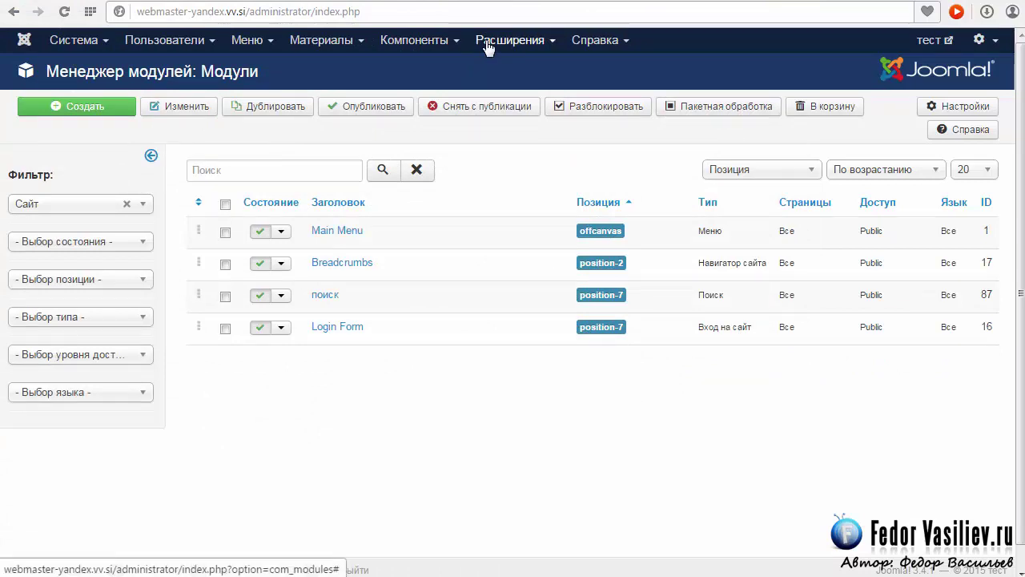
Step: Create an HTML-код module with its title hidden and its position set to Header1 [header1]
{"action": "left_click", "coordinate": [79, 108]}
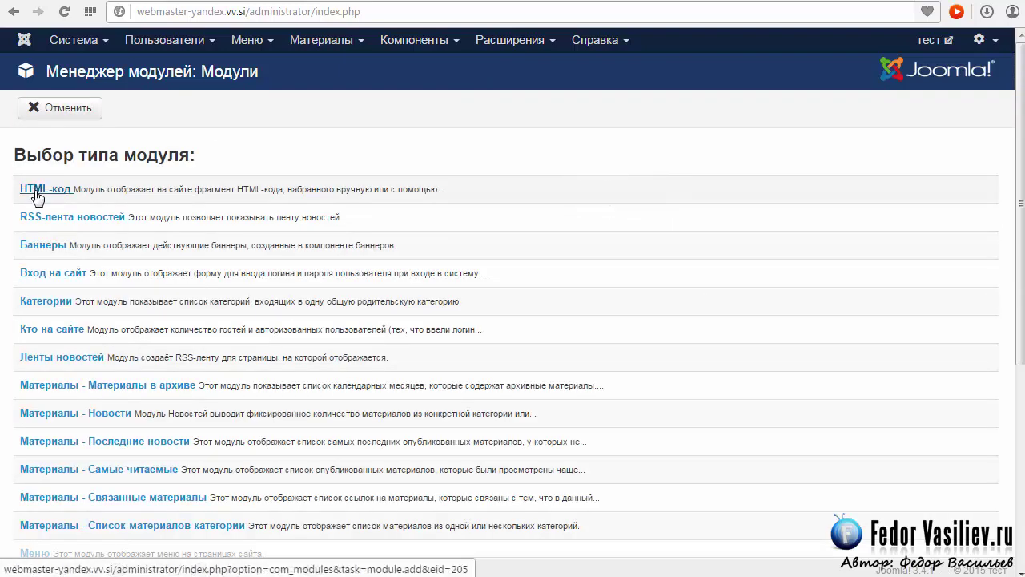
{"action": "left_click", "coordinate": [38, 192]}
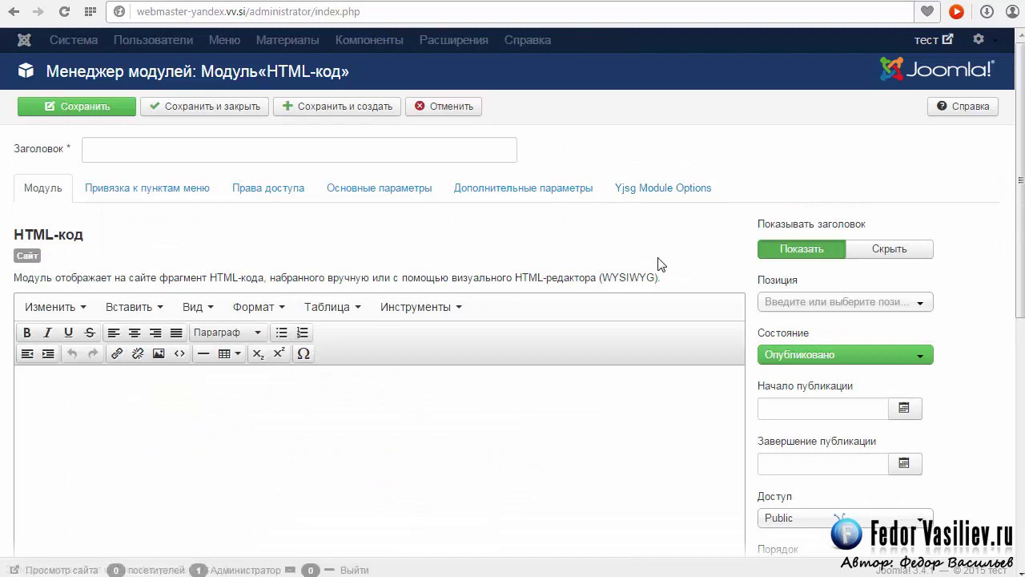
{"action": "left_click", "coordinate": [890, 253]}
{"action": "scroll", "coordinate": [977, 286], "scroll_direction": "down", "scroll_amount": 1}
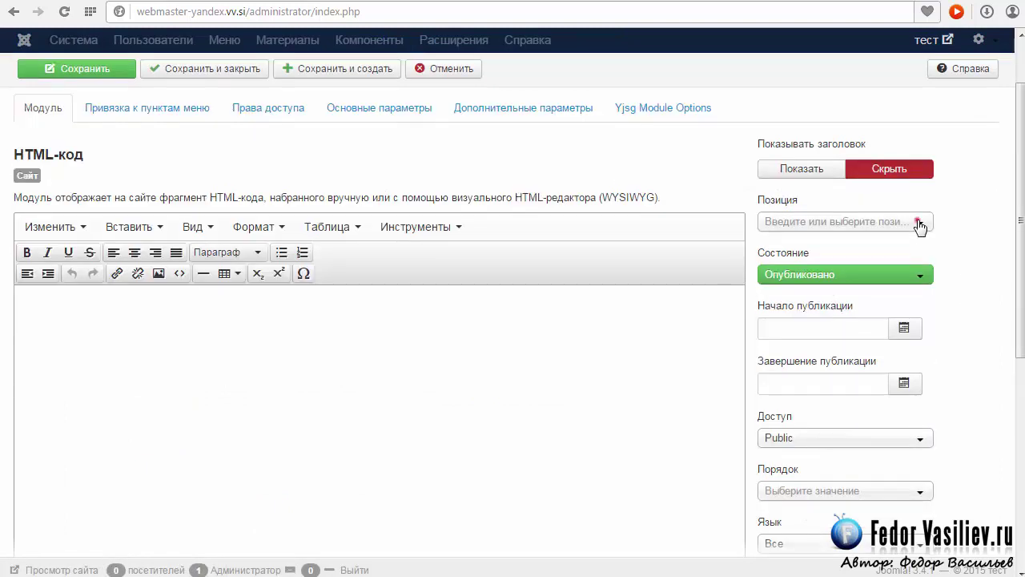
{"action": "left_click", "coordinate": [919, 222]}
{"action": "left_click_drag", "start_coordinate": [925, 278], "coordinate": [925, 311]}
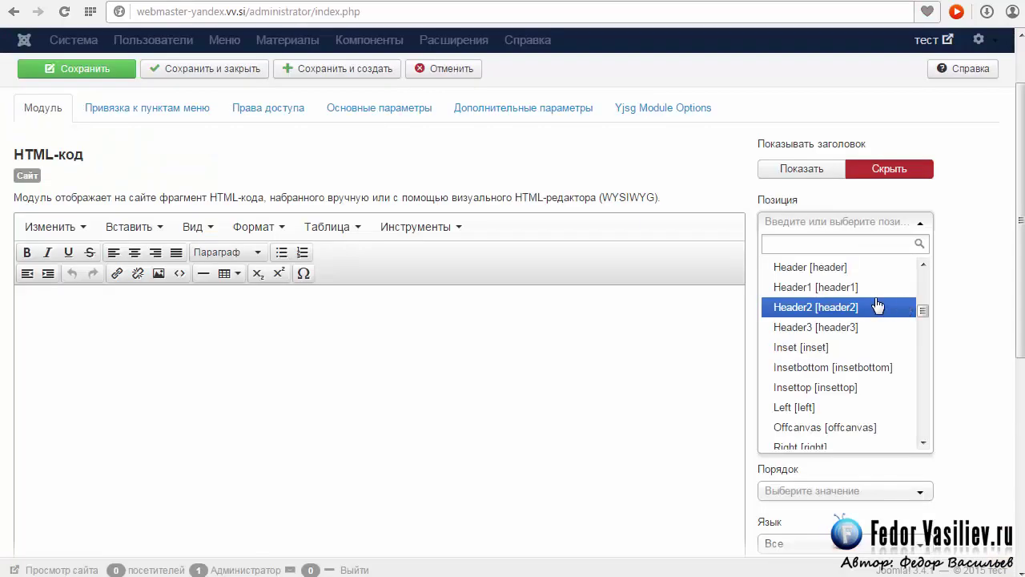
{"action": "left_click", "coordinate": [818, 288]}
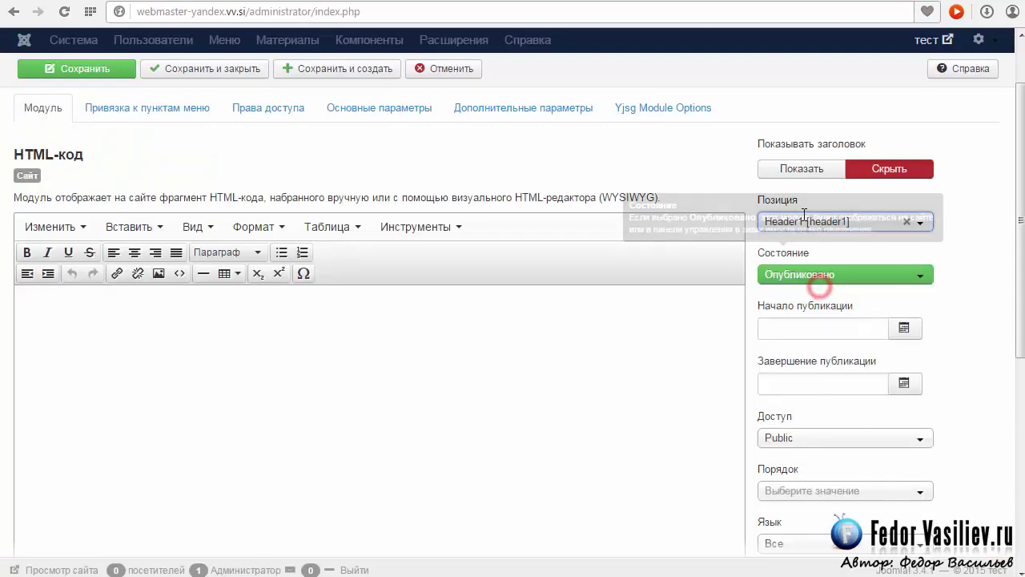
{"action": "scroll", "coordinate": [241, 192], "scroll_direction": "up", "scroll_amount": 1}
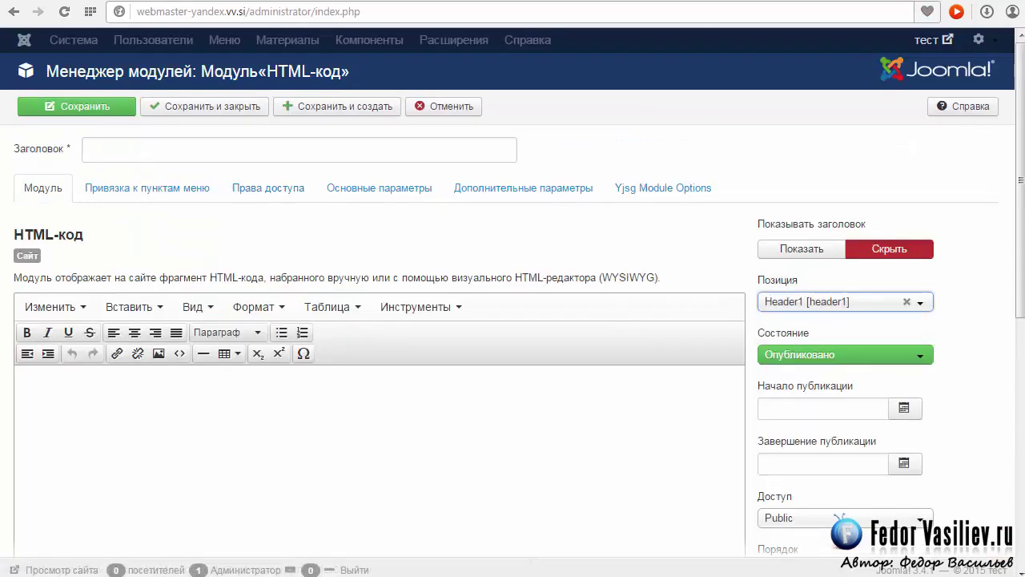
Step: Title the new HTML-код module Offcanvas menu trigger, reusing the demo module's title
{"action": "left_click", "coordinate": [407, 377]}
{"action": "right_click", "coordinate": [107, 137]}
{"action": "left_click", "coordinate": [142, 225]}
{"action": "scroll", "coordinate": [293, 217], "scroll_direction": "down", "scroll_amount": 3}
{"action": "scroll", "coordinate": [293, 217], "scroll_direction": "down", "scroll_amount": 3}
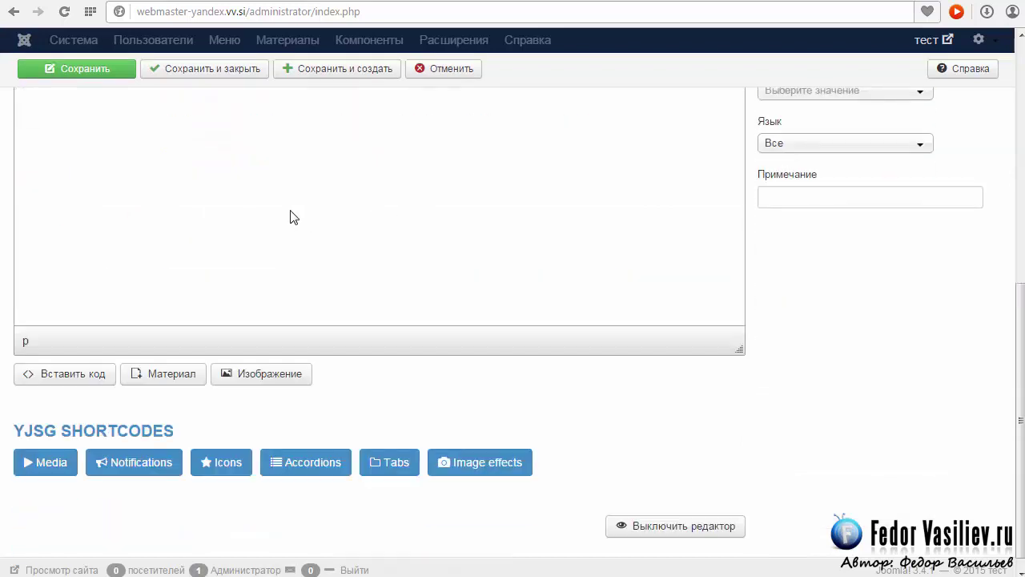
{"action": "scroll", "coordinate": [843, 316], "scroll_direction": "up", "scroll_amount": 2}
{"action": "scroll", "coordinate": [843, 314], "scroll_direction": "down", "scroll_amount": 2}
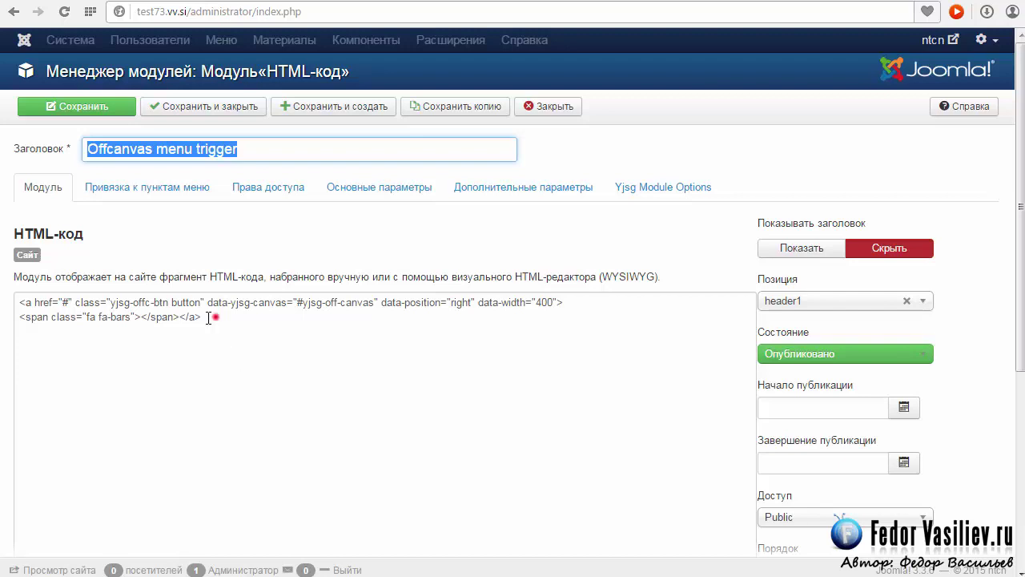
Step: Copy the entire HTML code of the Offcanvas menu trigger module on test73.vv.si
{"action": "left_click", "coordinate": [208, 318]}
{"action": "key", "text": "ctrl+a"}
{"action": "right_click", "coordinate": [35, 295]}
{"action": "left_click", "coordinate": [91, 367]}
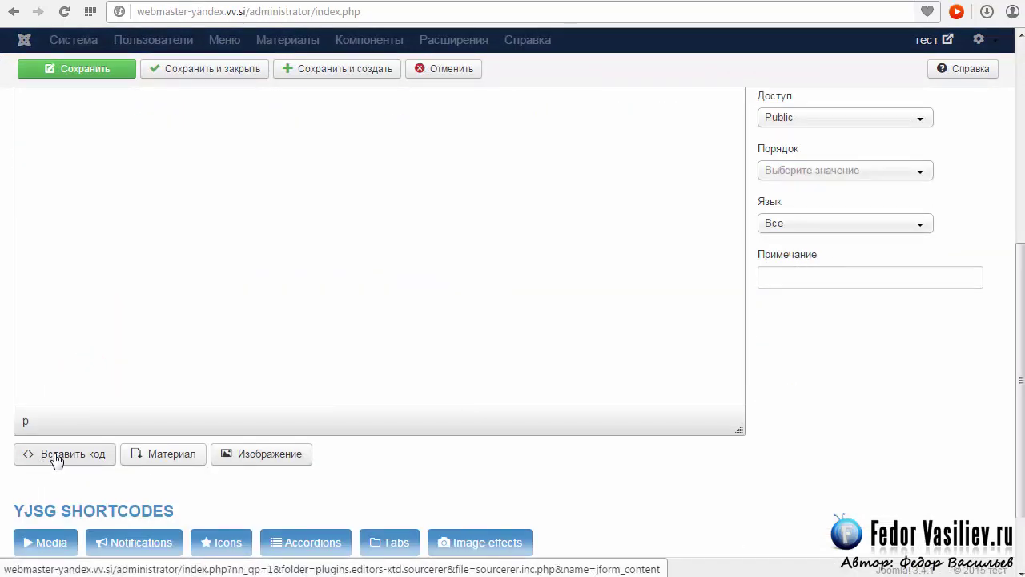
Step: In the new module's code insertion helper, replace the sample code between the {source} tags with the copied trigger code
{"action": "left_click", "coordinate": [56, 456]}
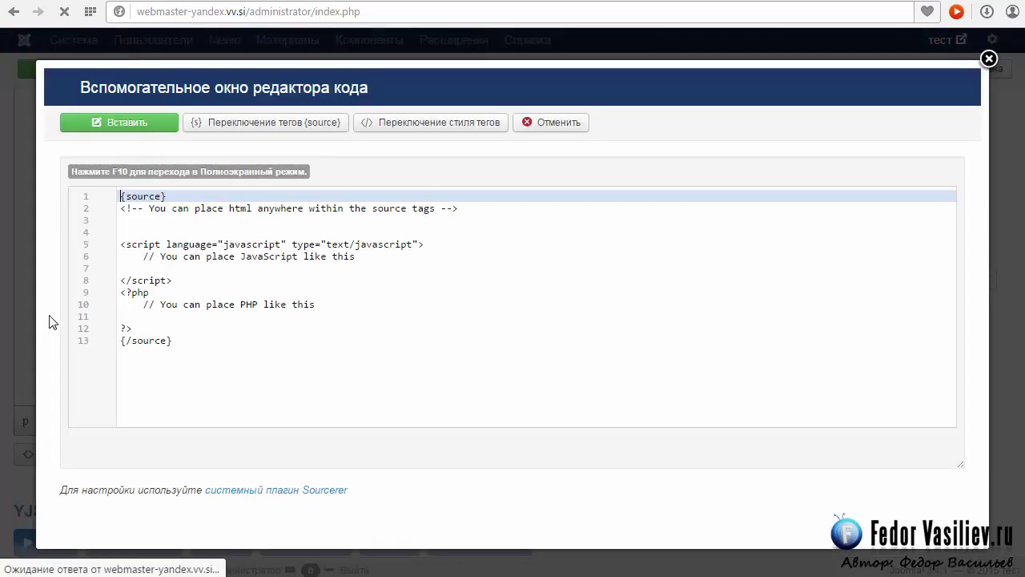
{"action": "left_click", "coordinate": [137, 329]}
{"action": "key", "text": "shift+Up"}
{"action": "key", "text": "shift+Up"}
{"action": "key", "text": "shift+Up"}
{"action": "key", "text": "shift+Up"}
{"action": "key", "text": "shift+Up"}
{"action": "key", "text": "shift+Up"}
{"action": "key", "text": "shift+Up"}
{"action": "key", "text": "shift+Up"}
{"action": "key", "text": "shift+Up"}
{"action": "key", "text": "shift+Up"}
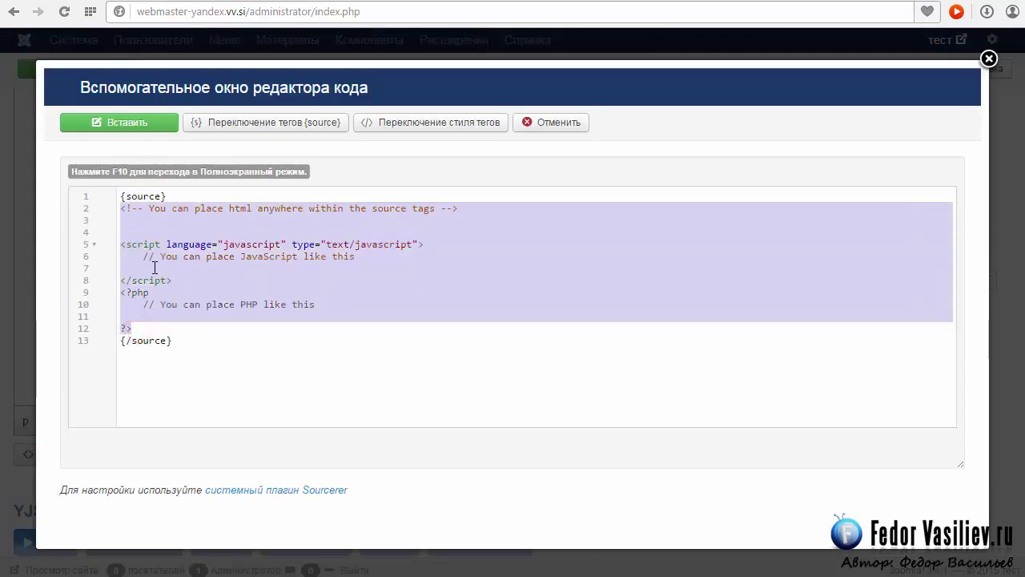
{"action": "key", "text": "Delete"}
{"action": "key", "text": "ctrl+v"}
Step: Check the enclosing {source} and {/source} tags and insert the trigger code into the new module's content
{"action": "left_click_drag", "start_coordinate": [162, 196], "coordinate": [106, 193]}
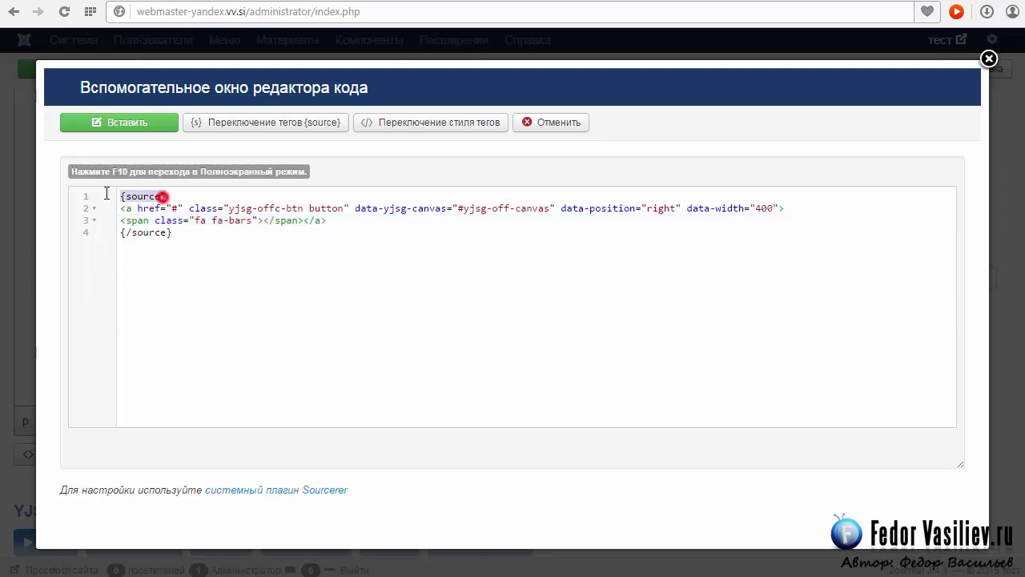
{"action": "left_click_drag", "start_coordinate": [183, 232], "coordinate": [84, 228]}
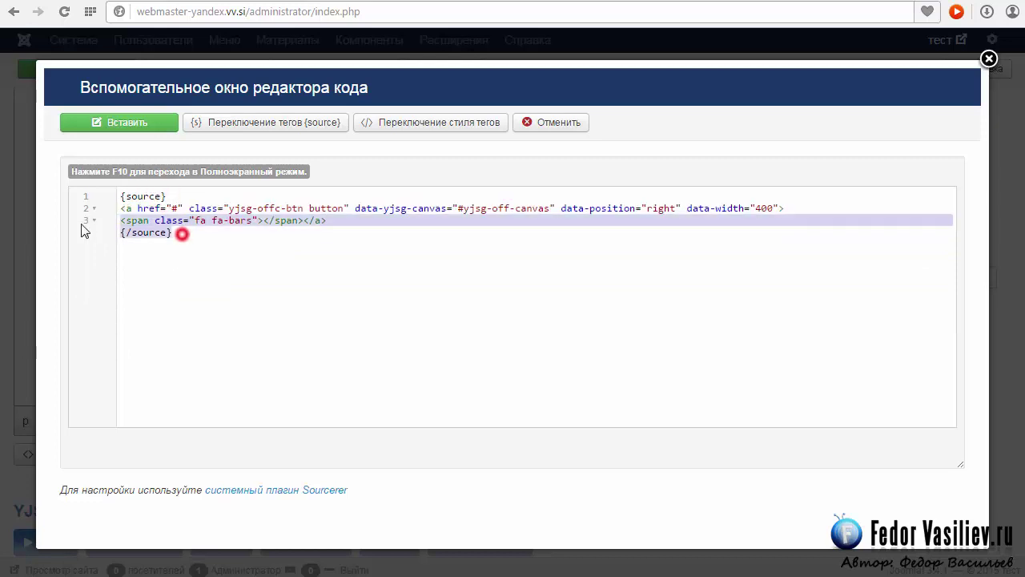
{"action": "left_click", "coordinate": [148, 235]}
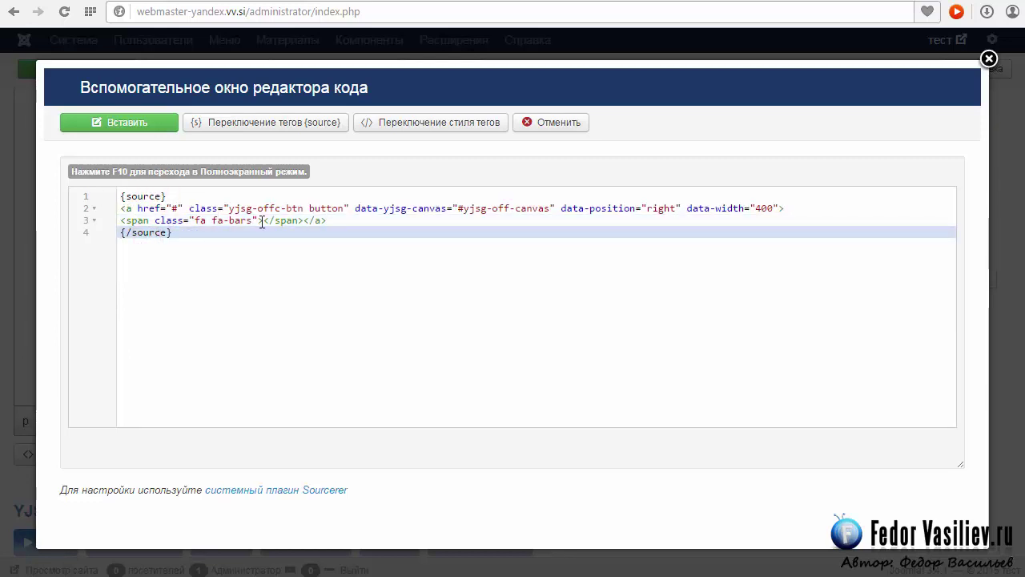
{"action": "left_click", "coordinate": [133, 130]}
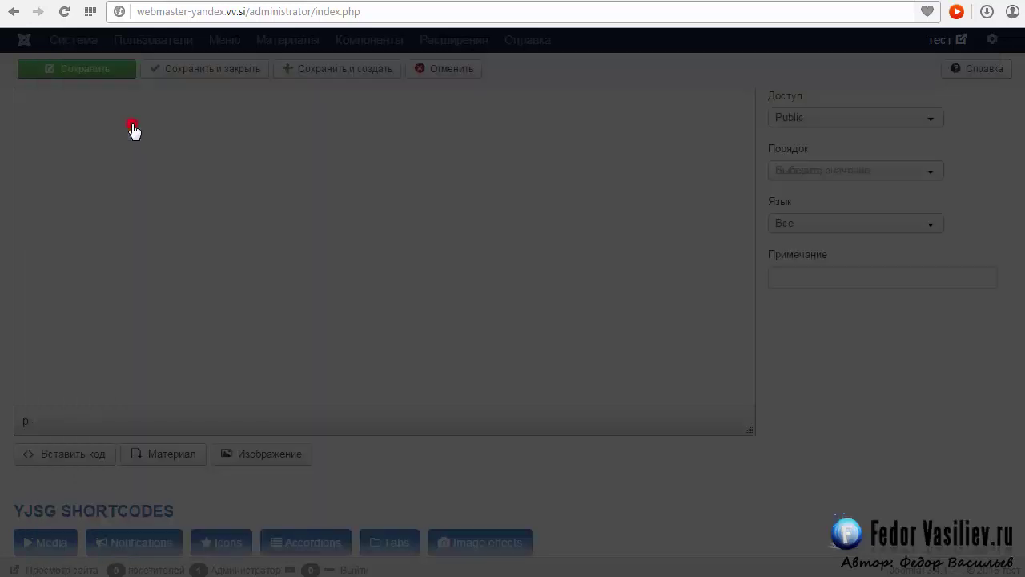
{"action": "scroll", "coordinate": [327, 344], "scroll_direction": "down", "scroll_amount": 4}
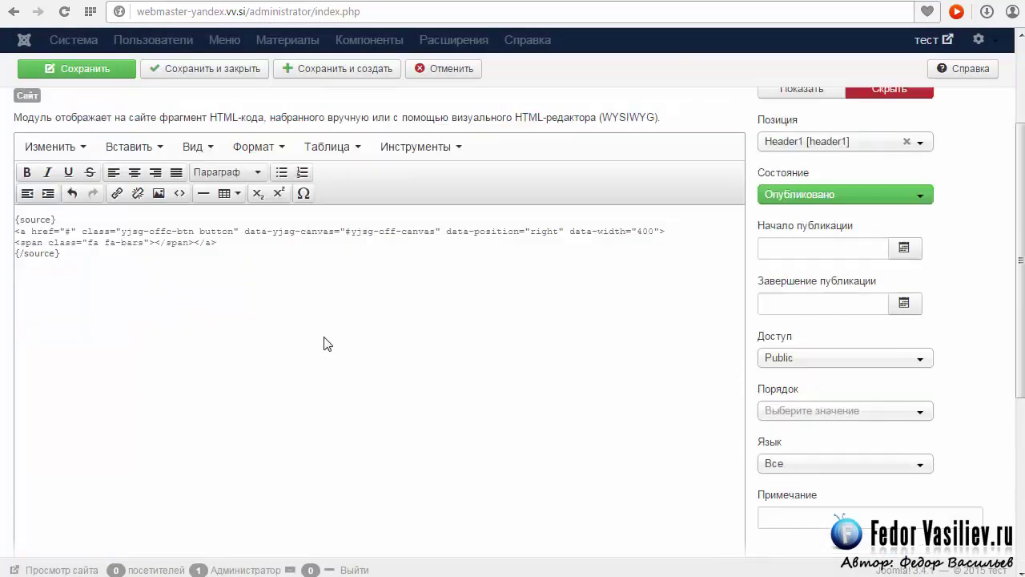
{"action": "scroll", "coordinate": [321, 332], "scroll_direction": "up", "scroll_amount": 5}
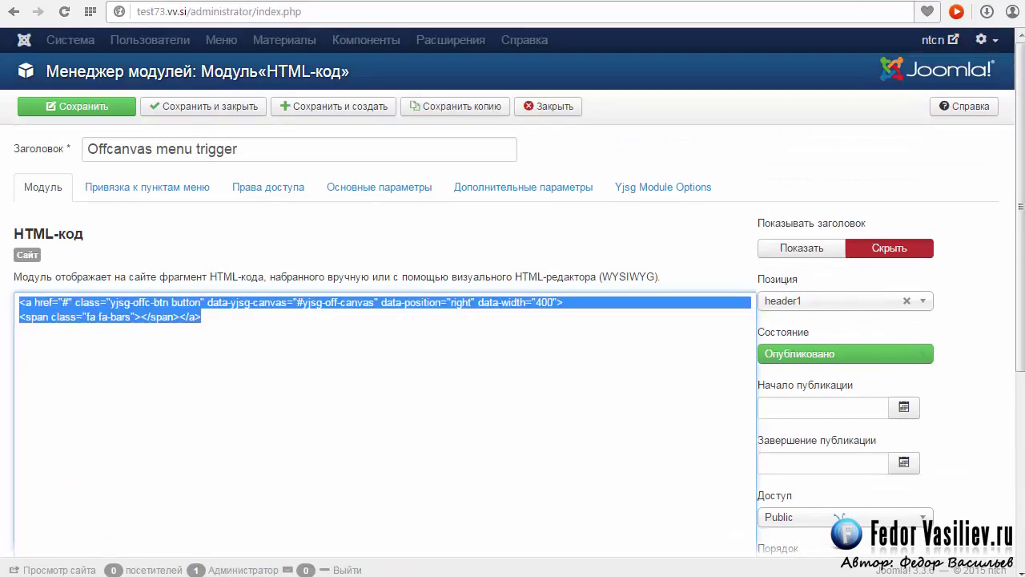
Step: Review the demo trigger module's menu assignment, permissions, basic parameters and additional parameters on test73.vv.si
{"action": "left_click", "coordinate": [169, 189]}
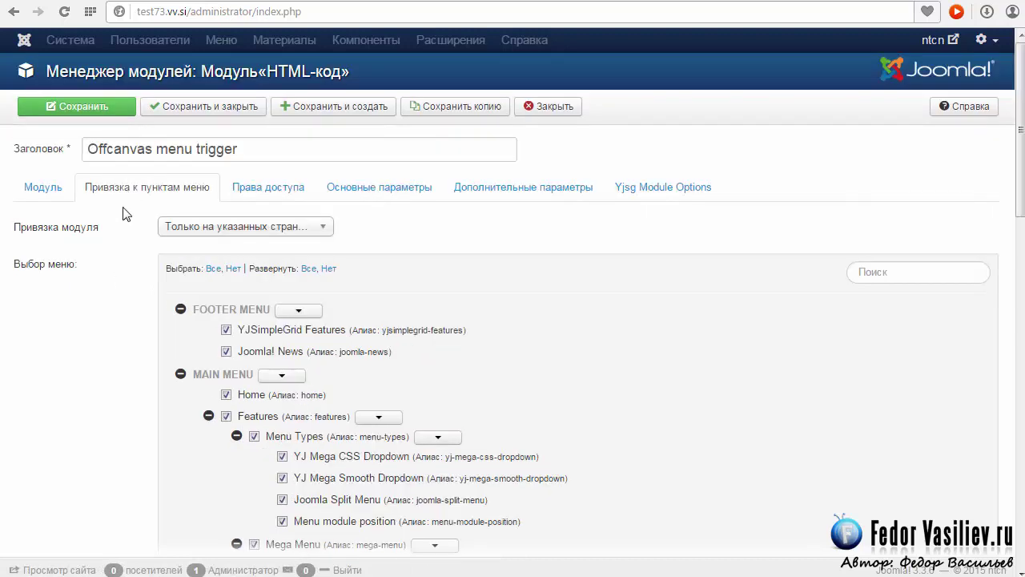
{"action": "left_click", "coordinate": [245, 190]}
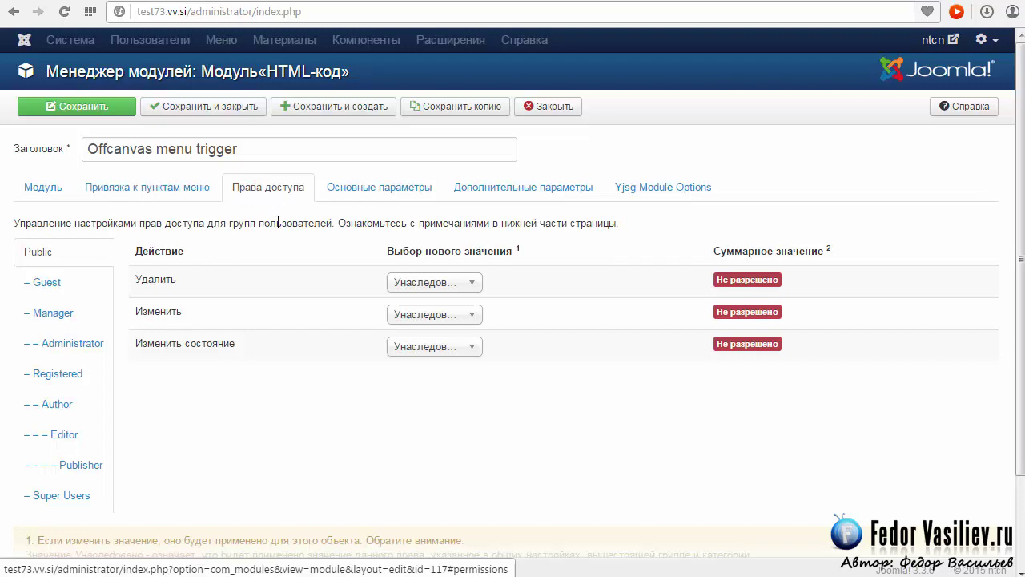
{"action": "left_click", "coordinate": [373, 194]}
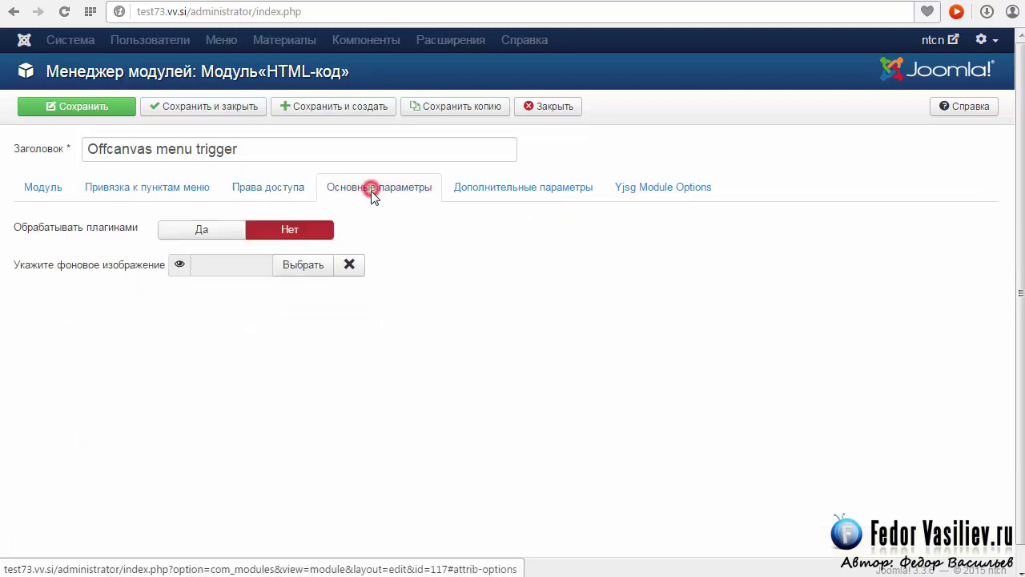
{"action": "left_click", "coordinate": [496, 199]}
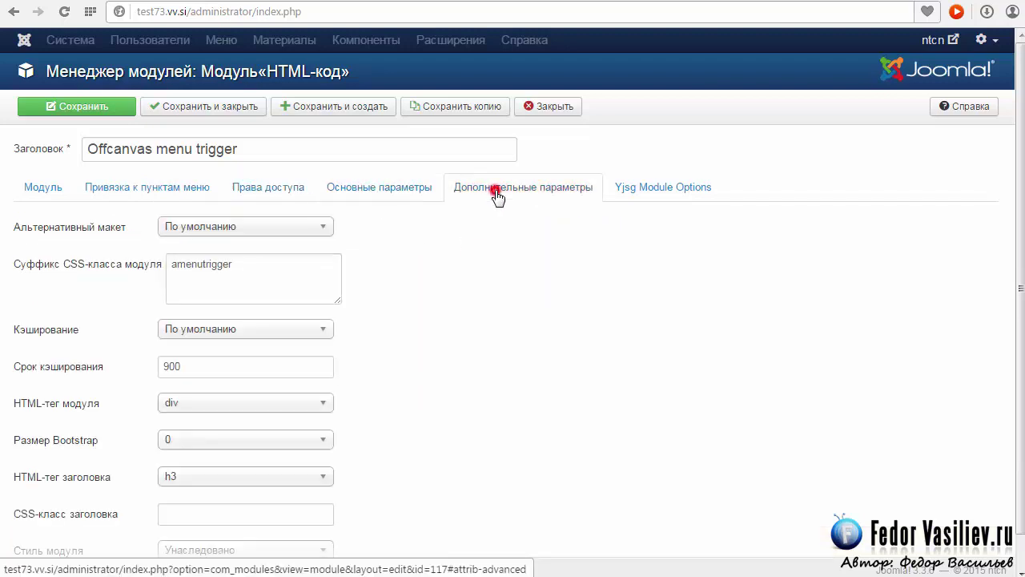
{"action": "scroll", "coordinate": [556, 276], "scroll_direction": "down", "scroll_amount": 1}
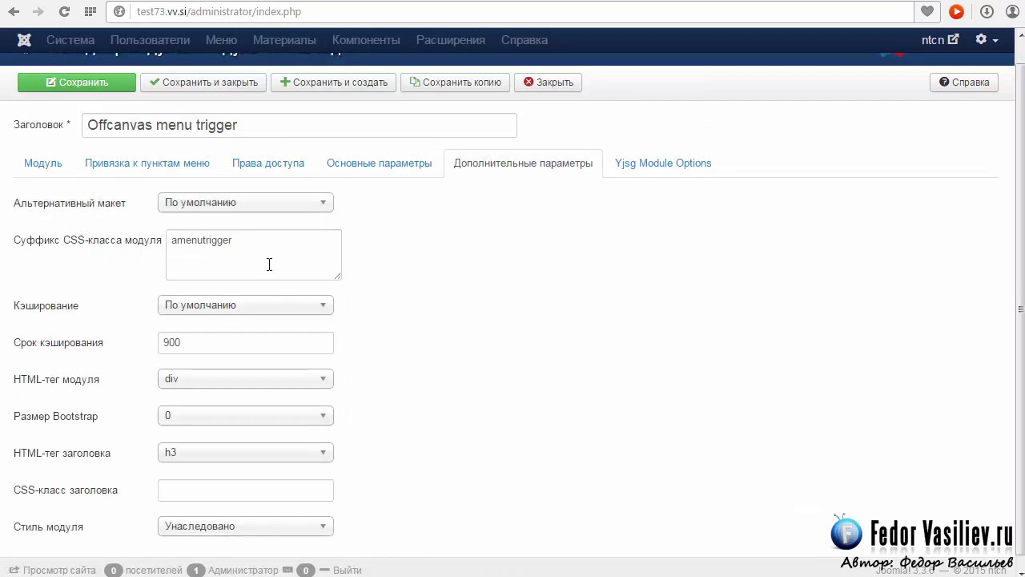
Step: Copy the demo module's CSS class suffix amenutrigger into the new module's Суффикс CSS-класса модуля setting
{"action": "double_click", "coordinate": [240, 240]}
{"action": "right_click", "coordinate": [197, 231]}
{"action": "left_click", "coordinate": [237, 307]}
{"action": "key", "text": "alt+Tab"}
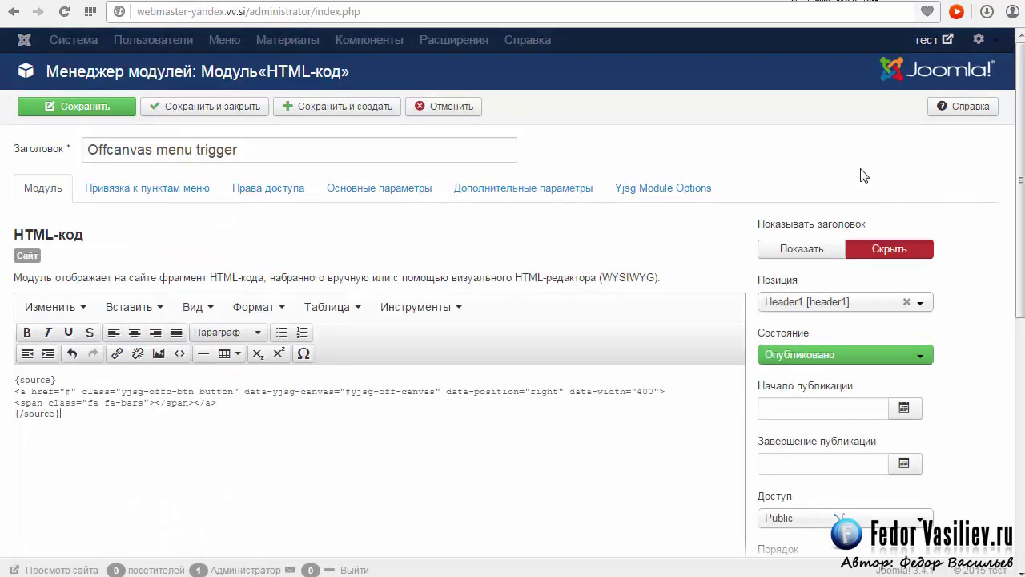
{"action": "left_click", "coordinate": [501, 187]}
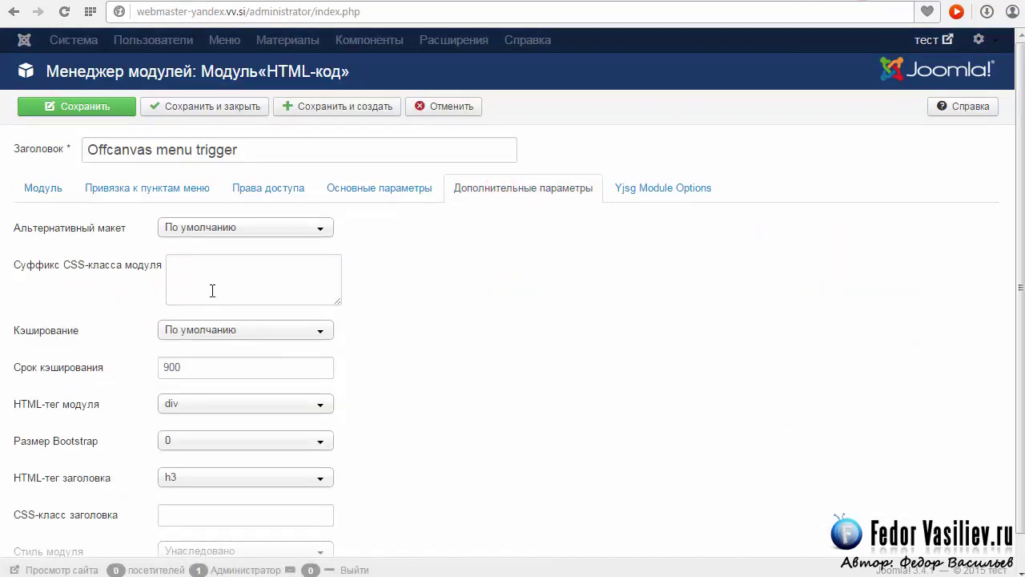
{"action": "right_click", "coordinate": [211, 287]}
{"action": "left_click", "coordinate": [267, 378]}
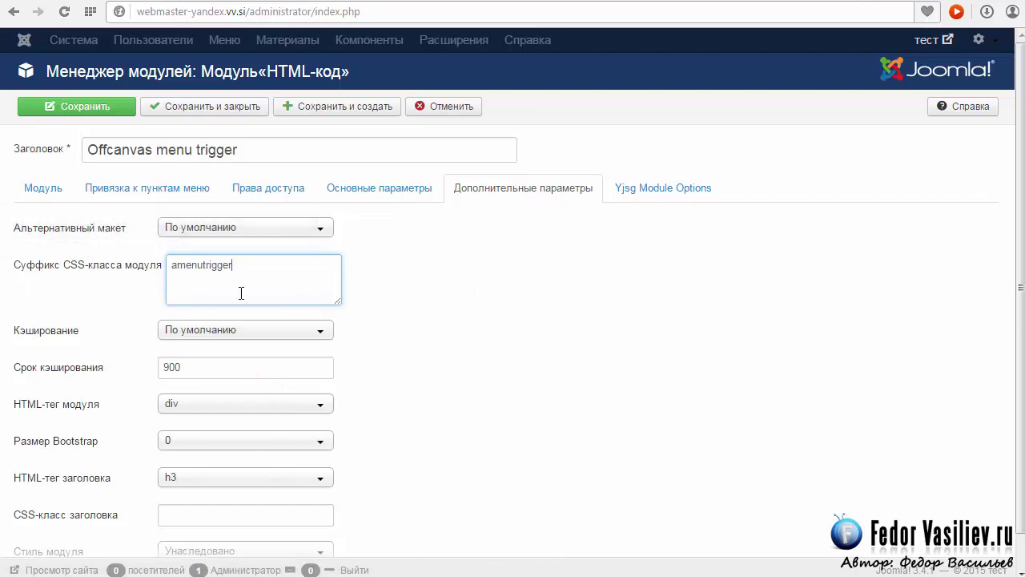
Step: Examine the demo trigger module's Yjsg Module Options on test73.vv.si, including the available Force float choices
{"action": "key", "text": "alt+Tab"}
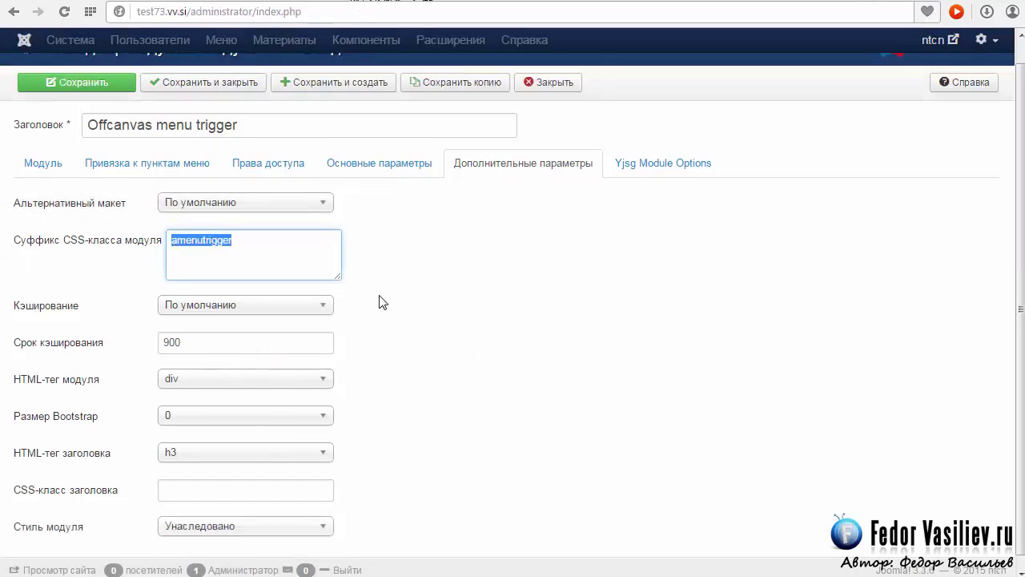
{"action": "left_click", "coordinate": [643, 167]}
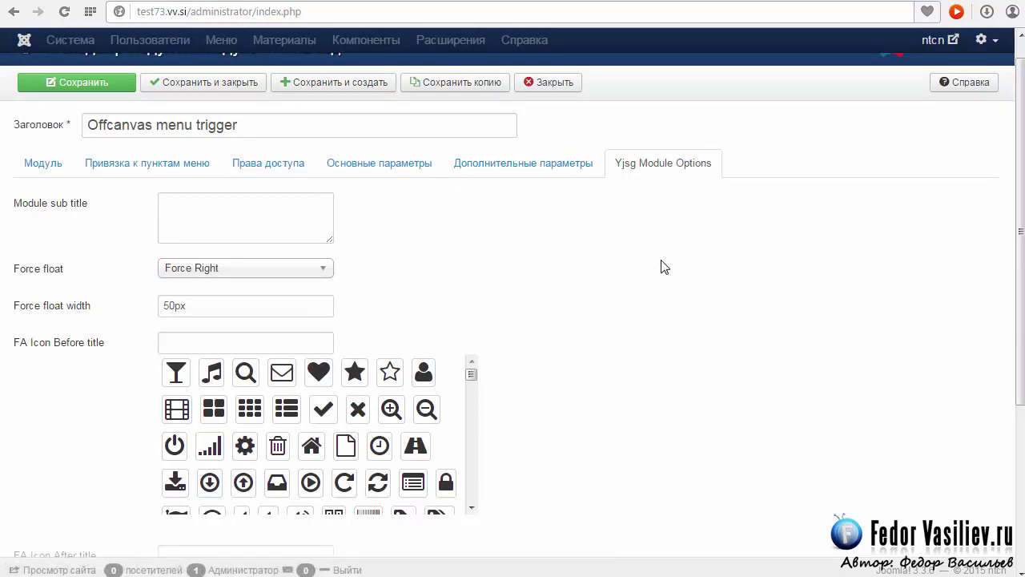
{"action": "left_click", "coordinate": [322, 270]}
{"action": "left_click", "coordinate": [323, 271]}
{"action": "left_click", "coordinate": [322, 273]}
{"action": "left_click", "coordinate": [323, 272]}
{"action": "left_click", "coordinate": [323, 273]}
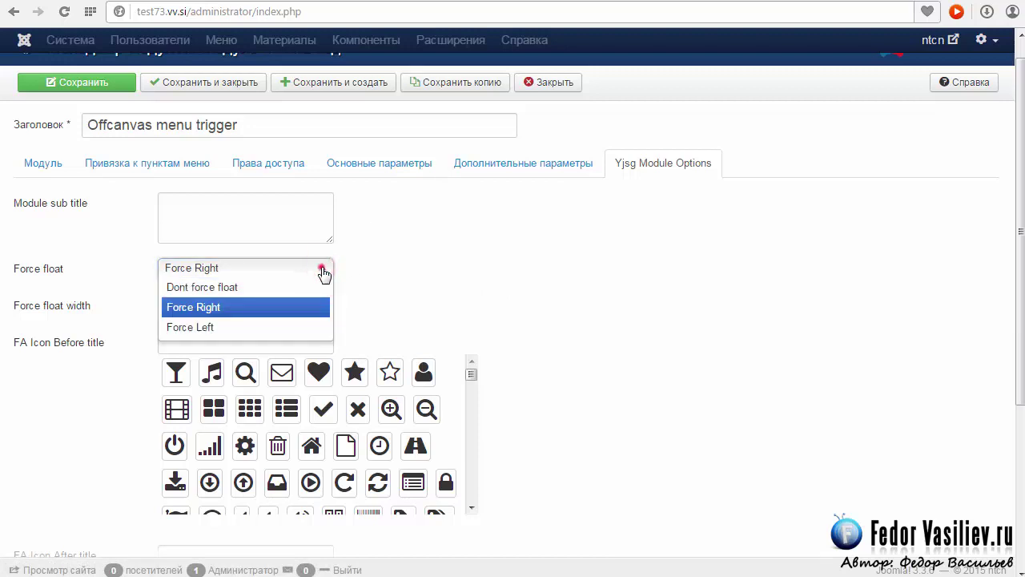
{"action": "left_click", "coordinate": [323, 273]}
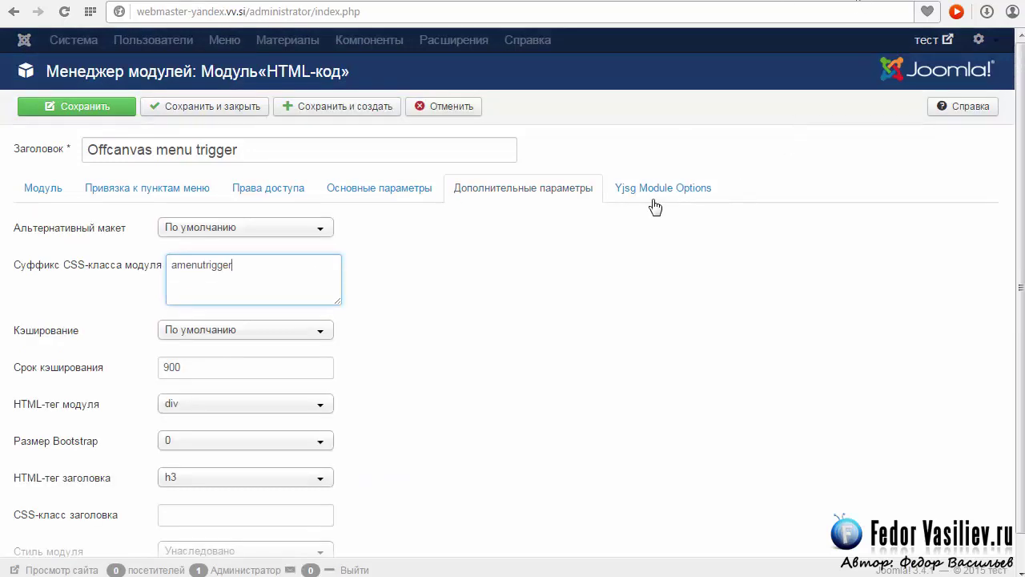
Step: Set the new trigger module's Force float to Force Right with a Force float width of 50px, and save the module
{"action": "left_click", "coordinate": [655, 192]}
{"action": "left_click", "coordinate": [259, 292]}
{"action": "left_click", "coordinate": [238, 331]}
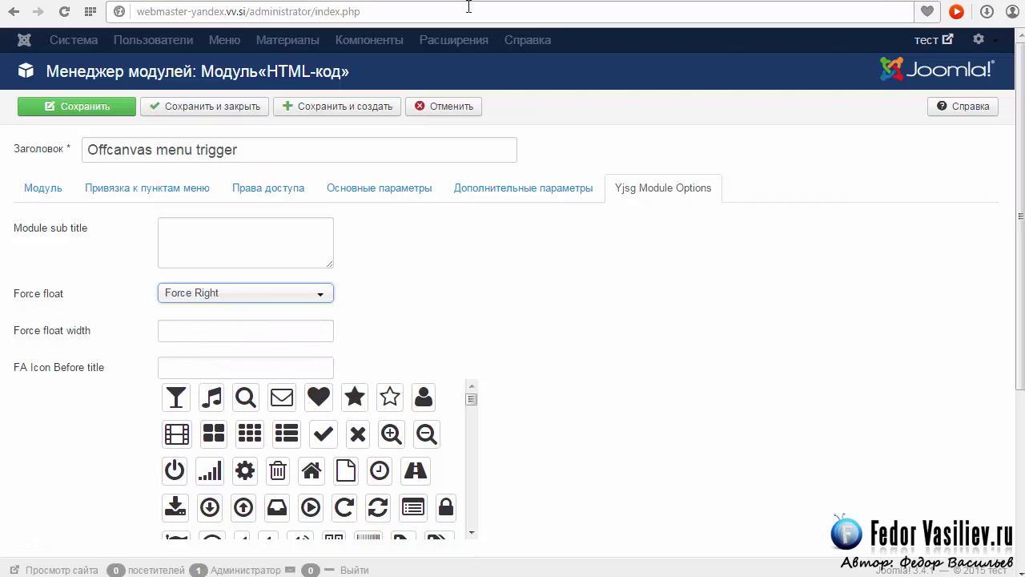
{"action": "left_click", "coordinate": [207, 335]}
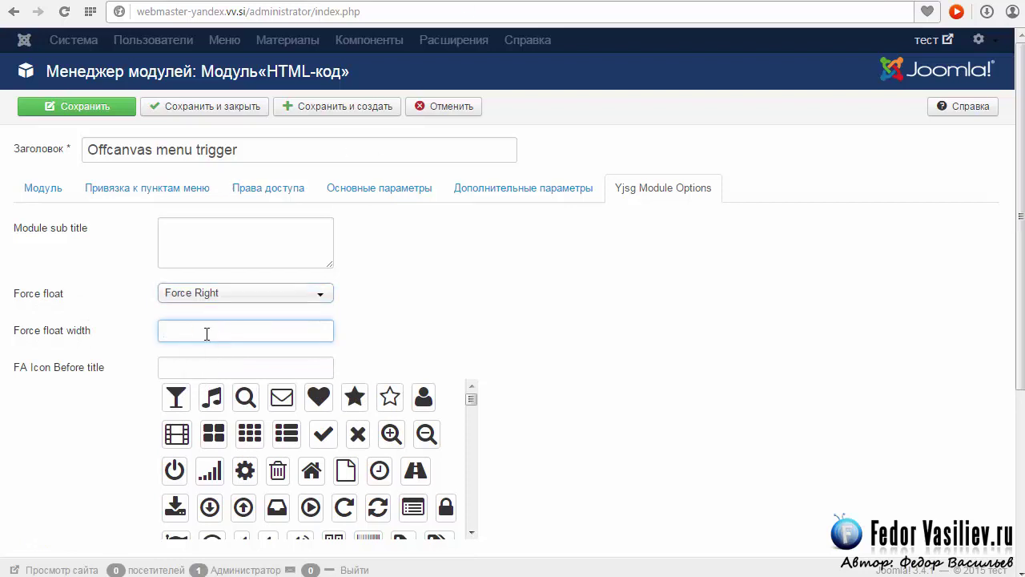
{"action": "type", "text": "50"}
{"action": "left_click", "coordinate": [171, 368]}
{"action": "left_click", "coordinate": [234, 328]}
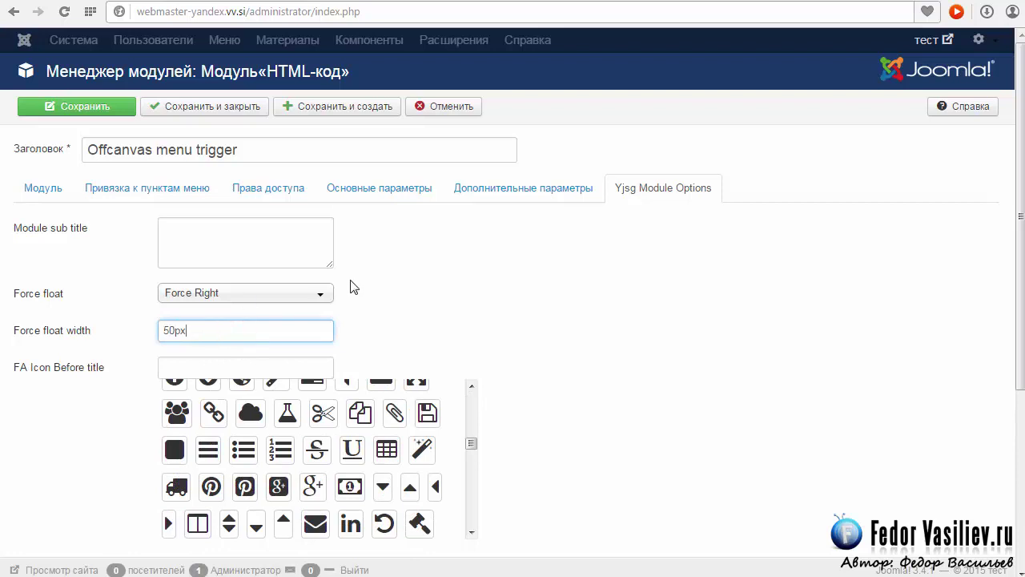
{"action": "scroll", "coordinate": [581, 361], "scroll_direction": "down", "scroll_amount": 3}
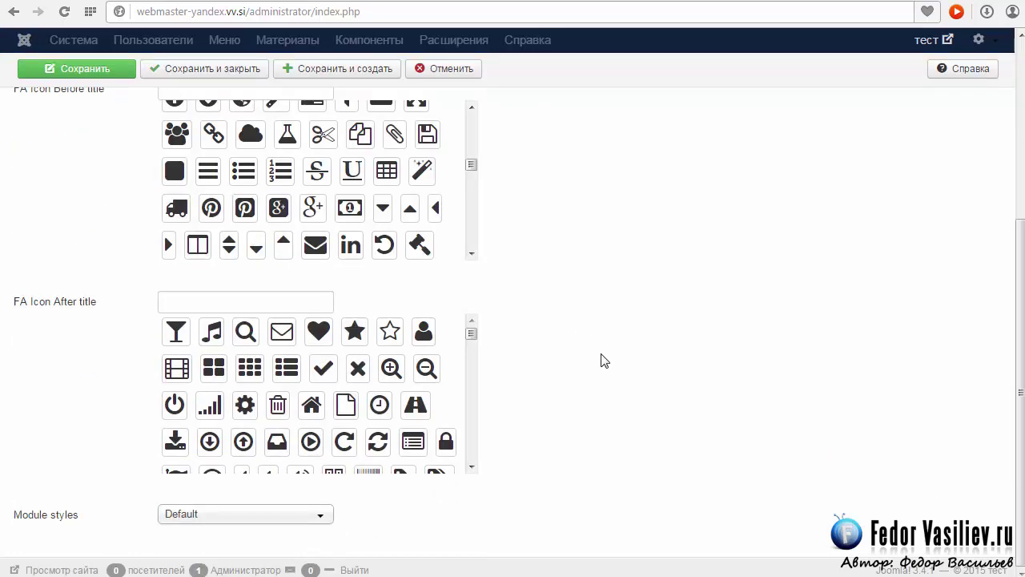
{"action": "scroll", "coordinate": [604, 361], "scroll_direction": "up", "scroll_amount": 3}
{"action": "left_click", "coordinate": [90, 107]}
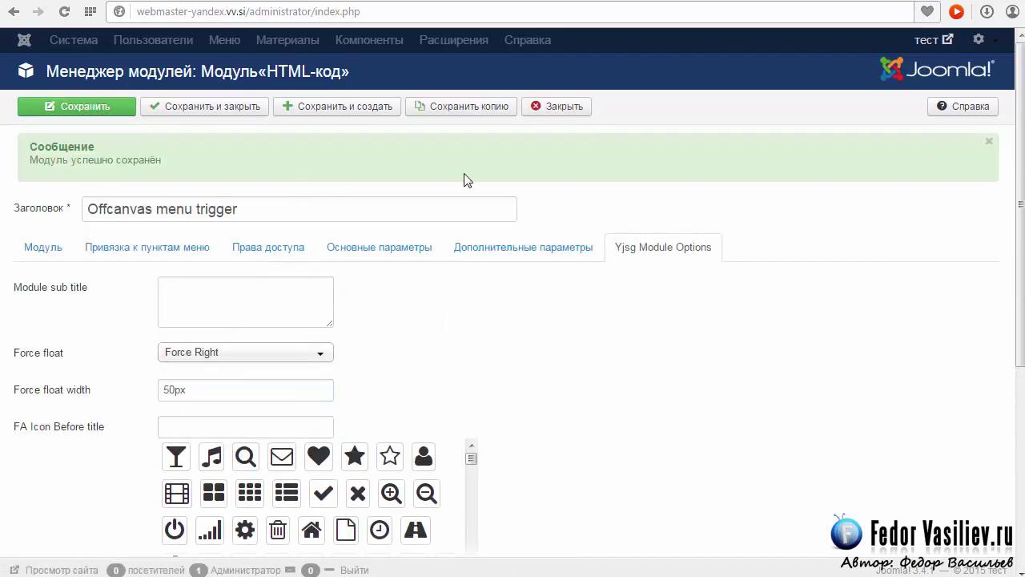
Step: Reload the live site and test the header icon's side menu by expanding ГЛАВНАЯ, ГРУППА1 and ГРУППА2, closing it when done
{"action": "left_click", "coordinate": [786, 1]}
{"action": "left_click", "coordinate": [64, 11]}
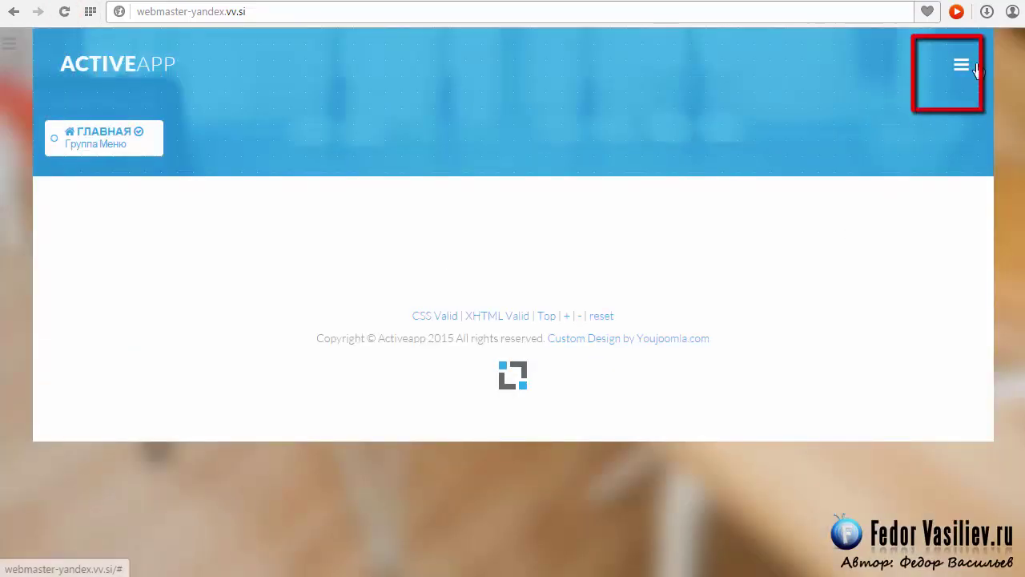
{"action": "left_click", "coordinate": [960, 65]}
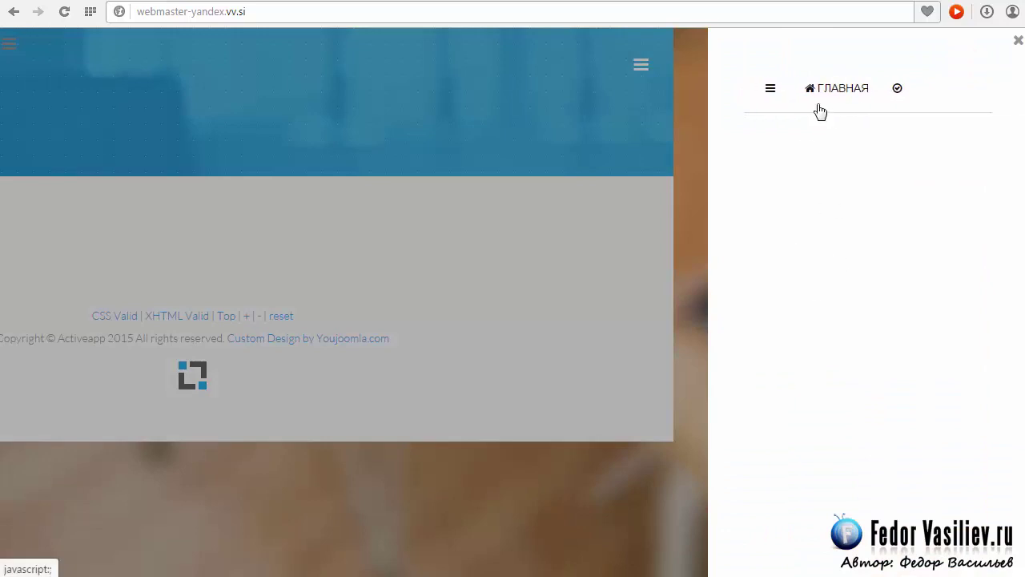
{"action": "left_click", "coordinate": [772, 90]}
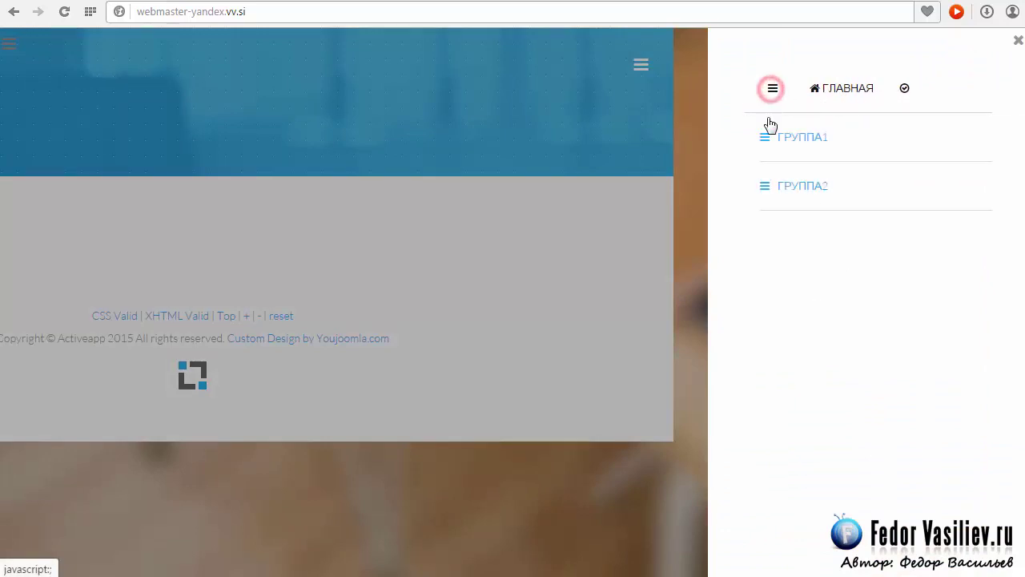
{"action": "left_click", "coordinate": [788, 141]}
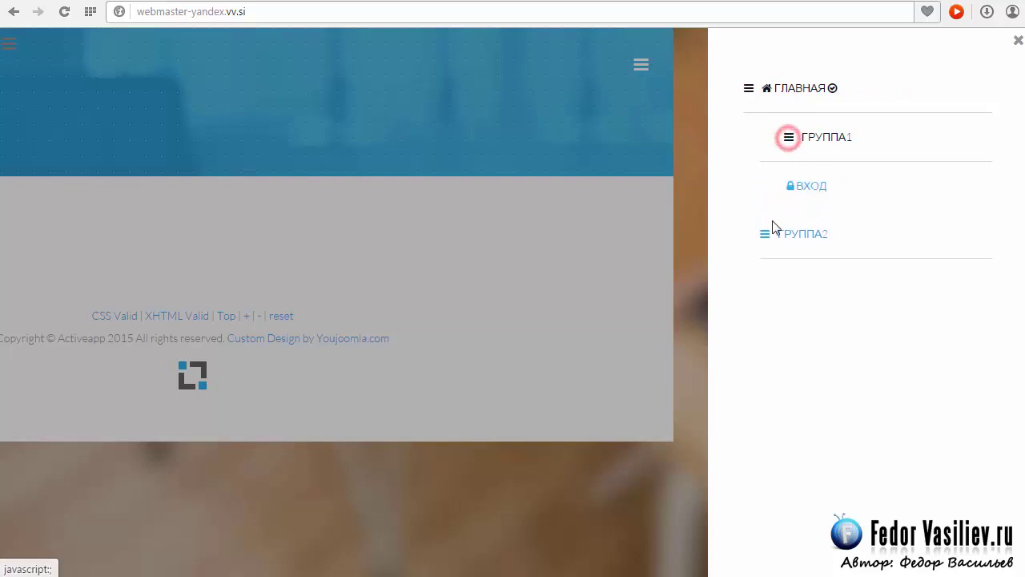
{"action": "left_click", "coordinate": [787, 240]}
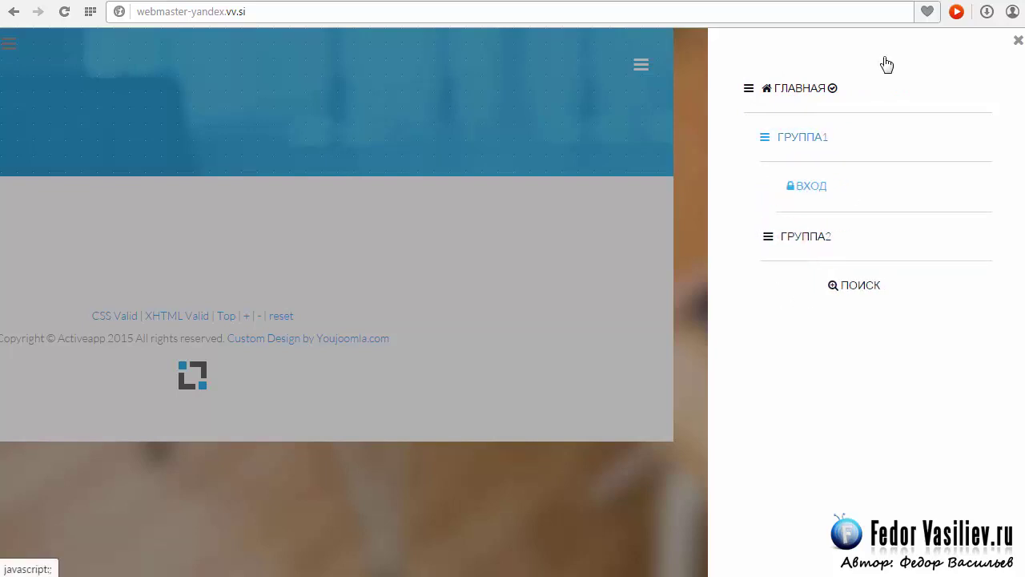
{"action": "left_click", "coordinate": [1018, 41]}
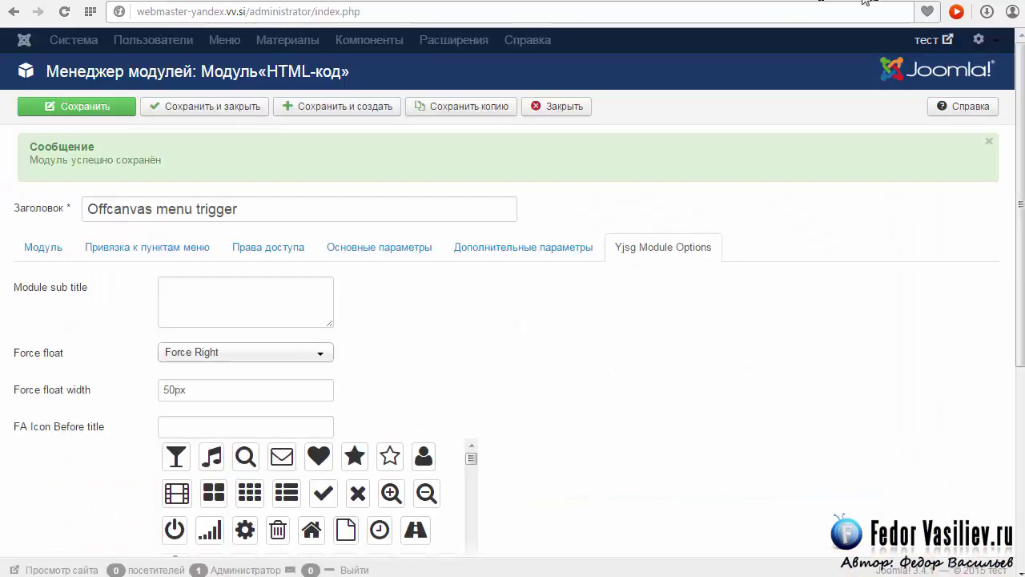
Step: Try Force float Force Left with a Force float width of 100px in the trigger module and save it
{"action": "scroll", "coordinate": [572, 309], "scroll_direction": "down", "scroll_amount": 3}
{"action": "scroll", "coordinate": [336, 281], "scroll_direction": "up", "scroll_amount": 3}
{"action": "left_click", "coordinate": [331, 361]}
{"action": "left_click", "coordinate": [267, 412]}
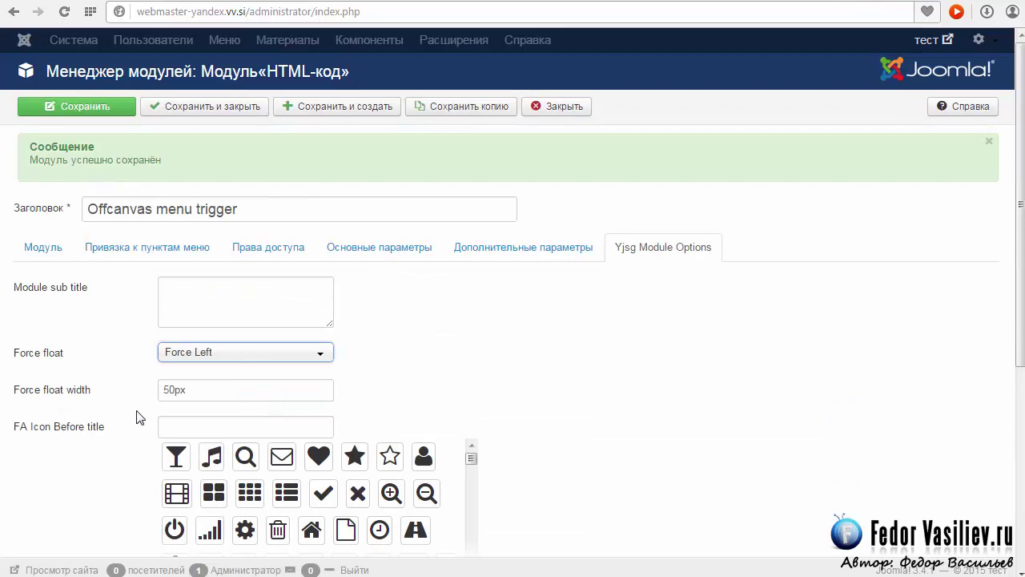
{"action": "left_click_drag", "start_coordinate": [169, 387], "coordinate": [158, 406]}
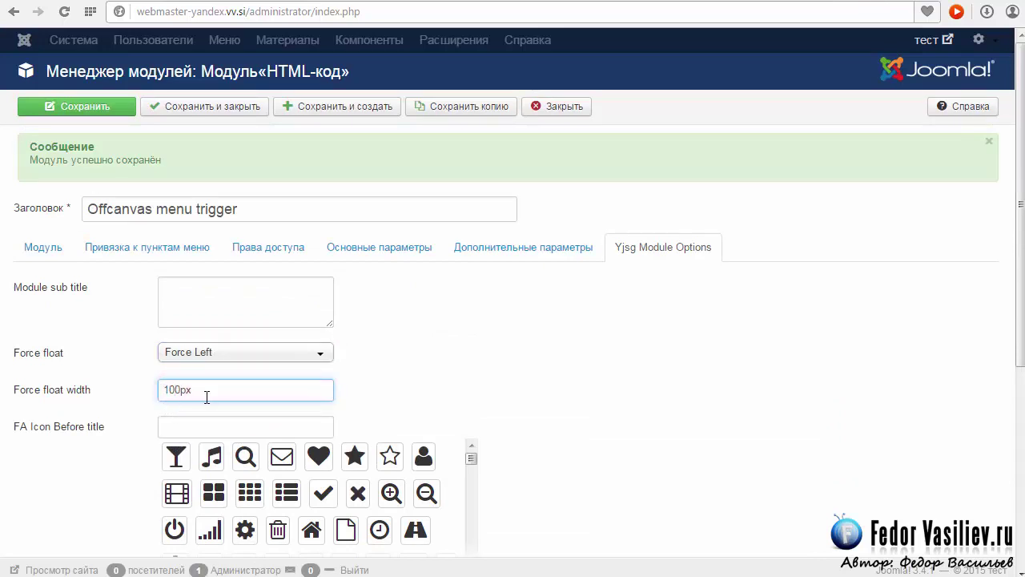
{"action": "left_click", "coordinate": [99, 107]}
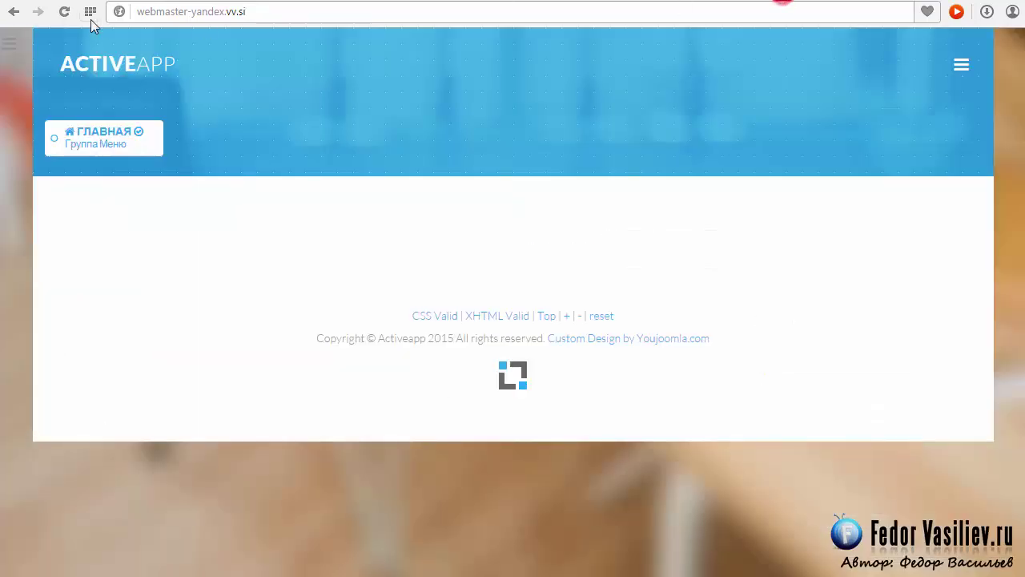
Step: Reload the live site and compare the side menus opened by the page-edge icon and the header icon
{"action": "left_click", "coordinate": [63, 16]}
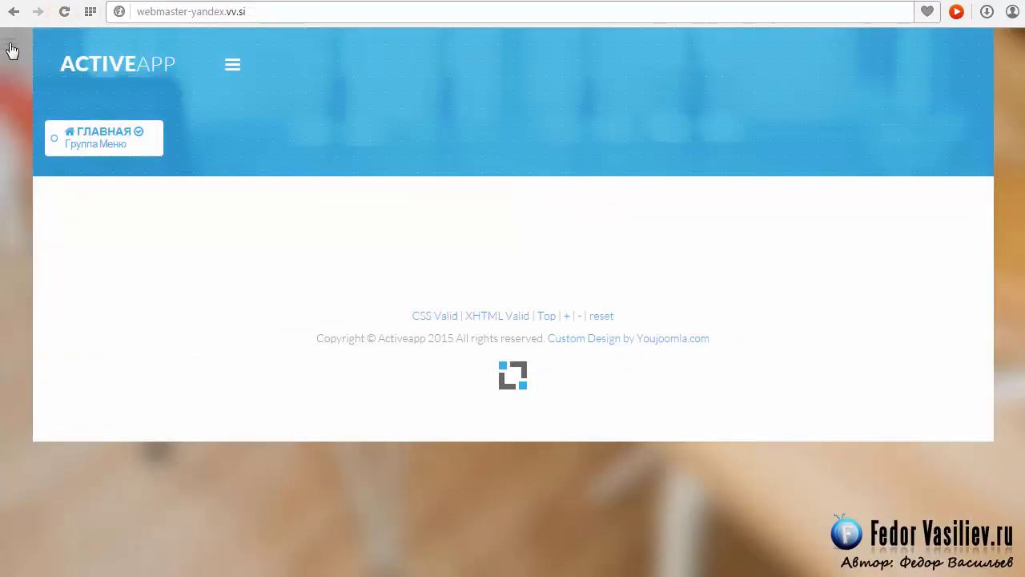
{"action": "left_click", "coordinate": [13, 50]}
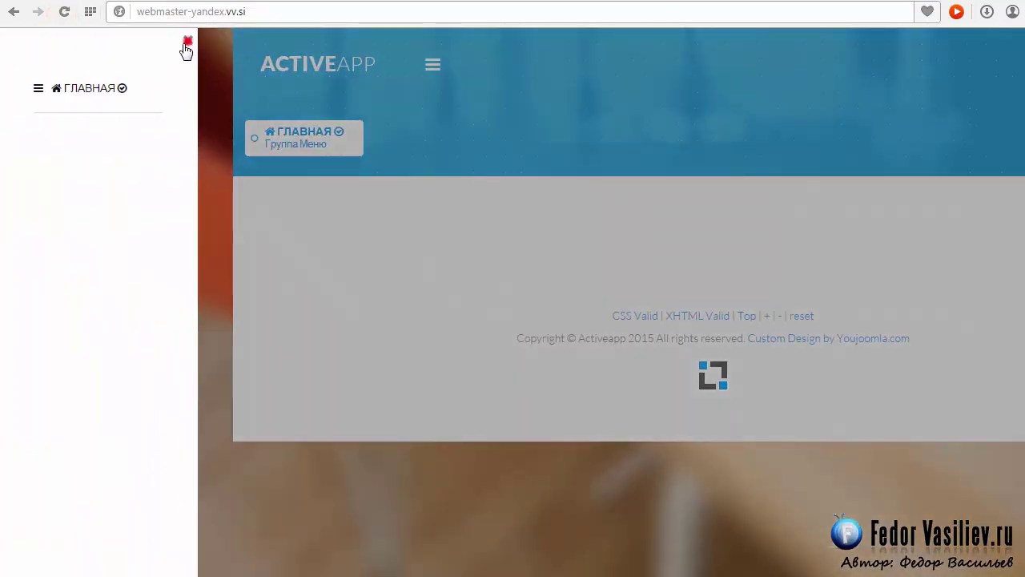
{"action": "left_click", "coordinate": [186, 45]}
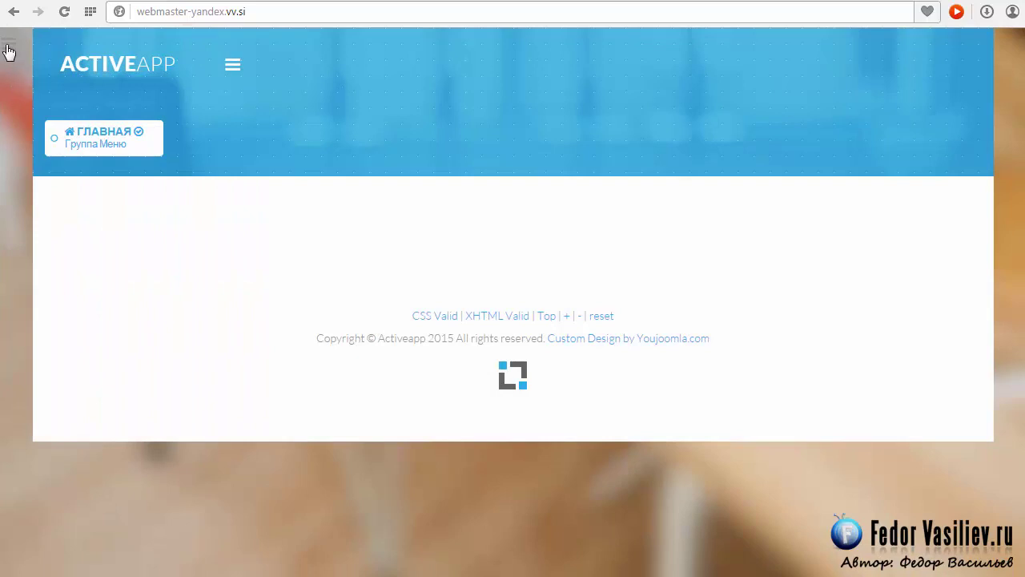
{"action": "left_click", "coordinate": [231, 64]}
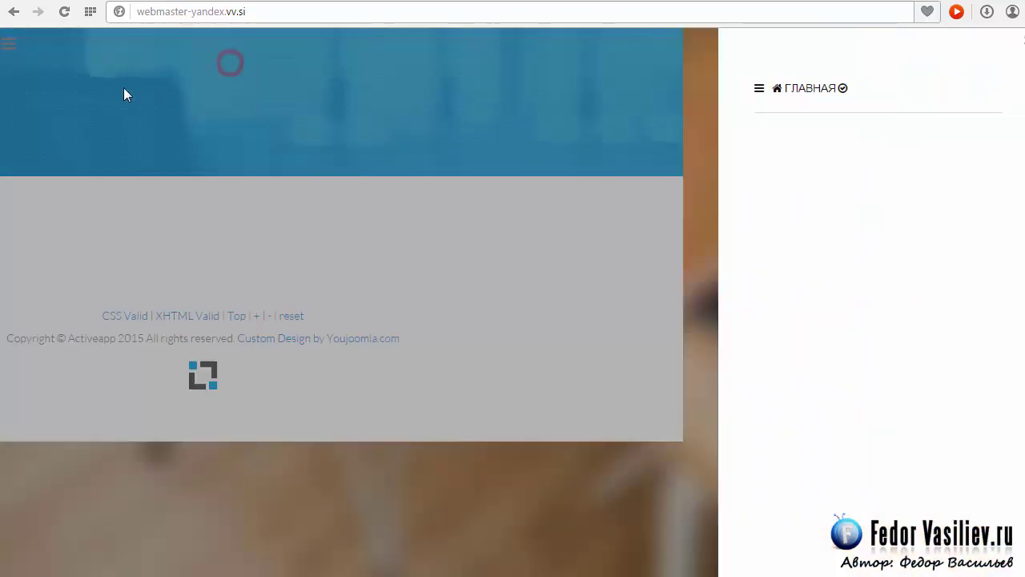
{"action": "left_click", "coordinate": [1018, 40]}
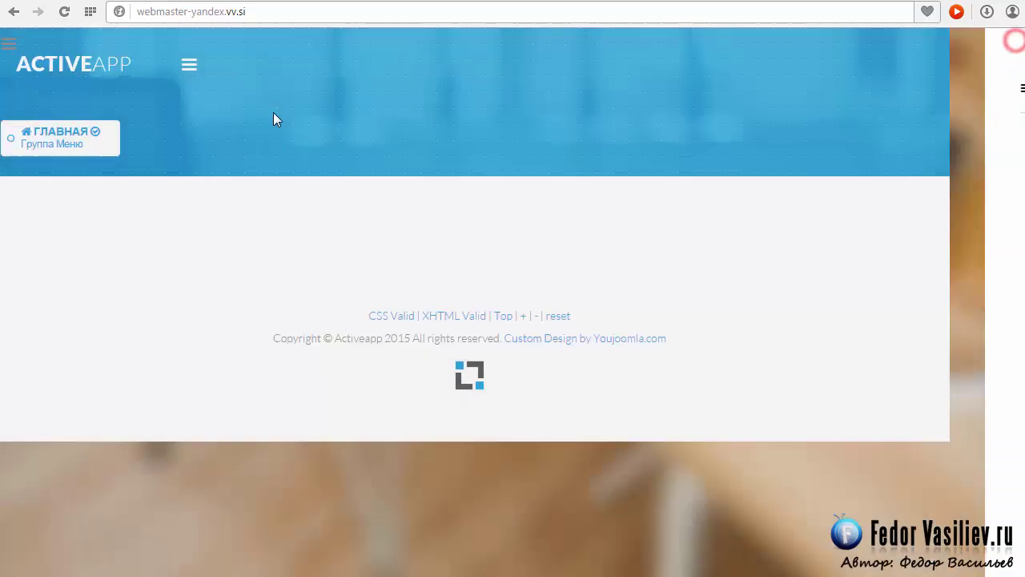
{"action": "left_click", "coordinate": [231, 66]}
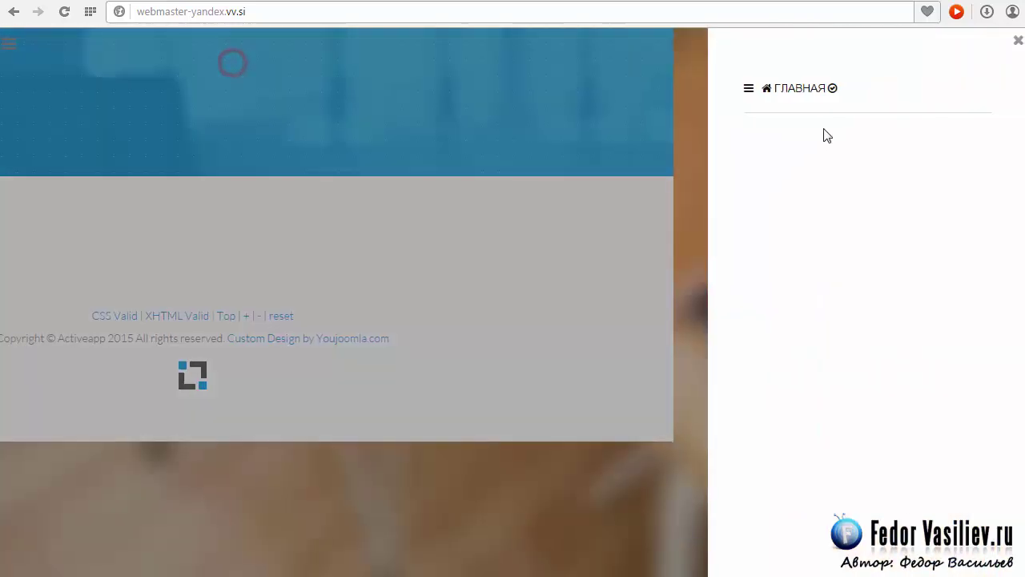
{"action": "left_click", "coordinate": [1018, 40]}
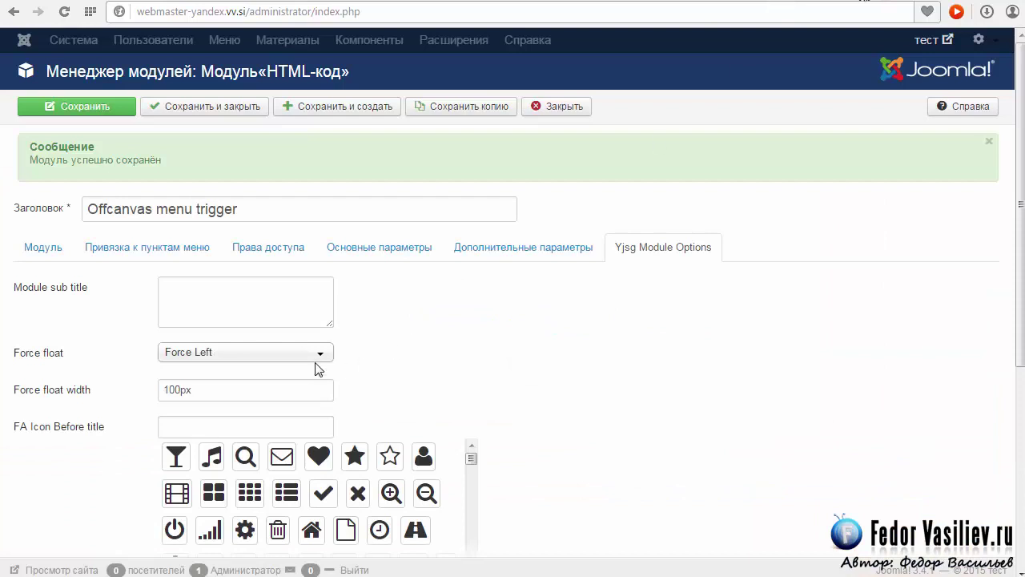
Step: Set Force float back to Force Right and Force float width to 50px, saving and closing the trigger module
{"action": "left_click", "coordinate": [318, 355]}
{"action": "left_click", "coordinate": [299, 383]}
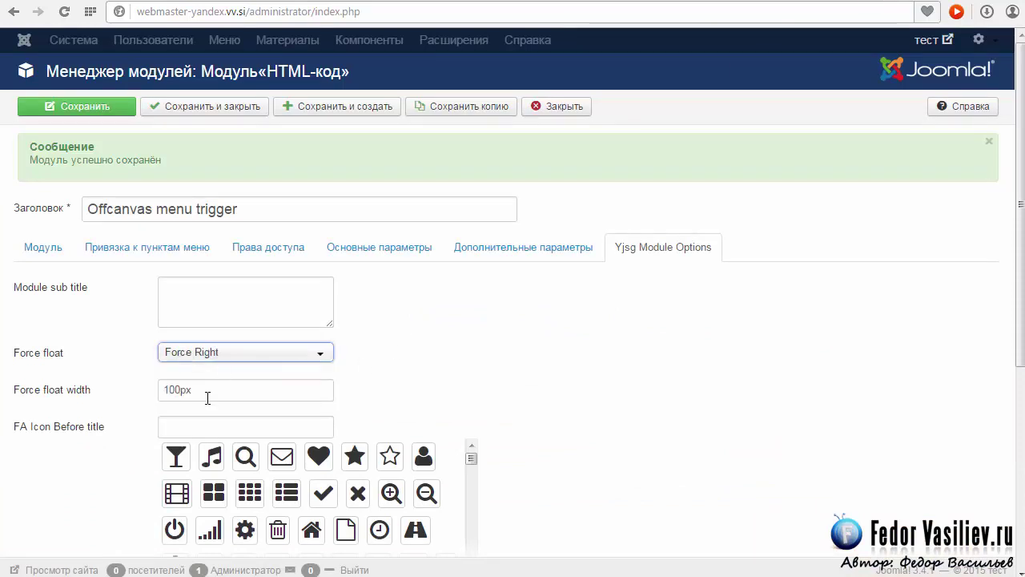
{"action": "left_click_drag", "start_coordinate": [178, 389], "coordinate": [113, 398]}
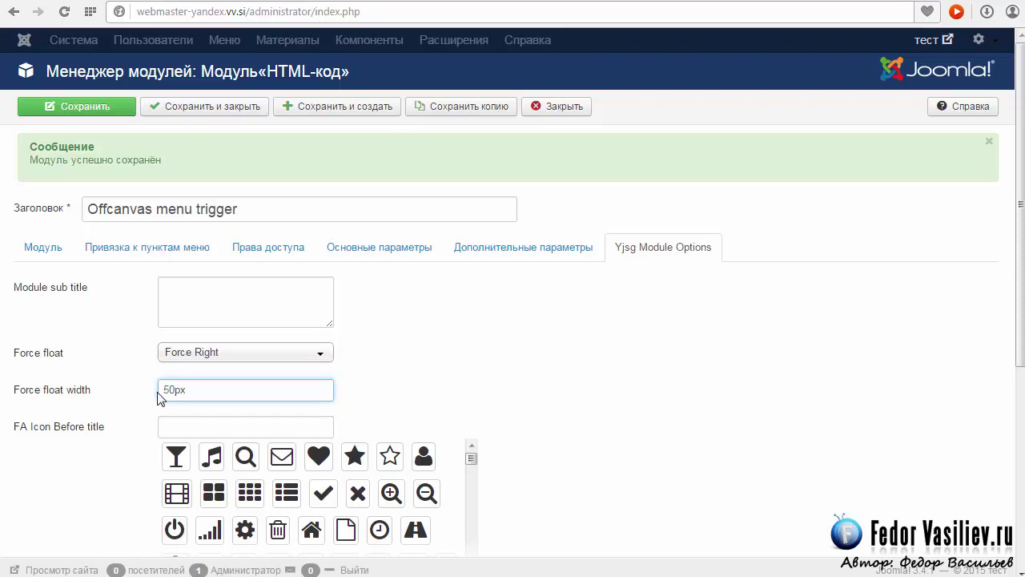
{"action": "type", "text": "50"}
{"action": "left_click", "coordinate": [481, 389]}
{"action": "scroll", "coordinate": [593, 368], "scroll_direction": "down", "scroll_amount": 5}
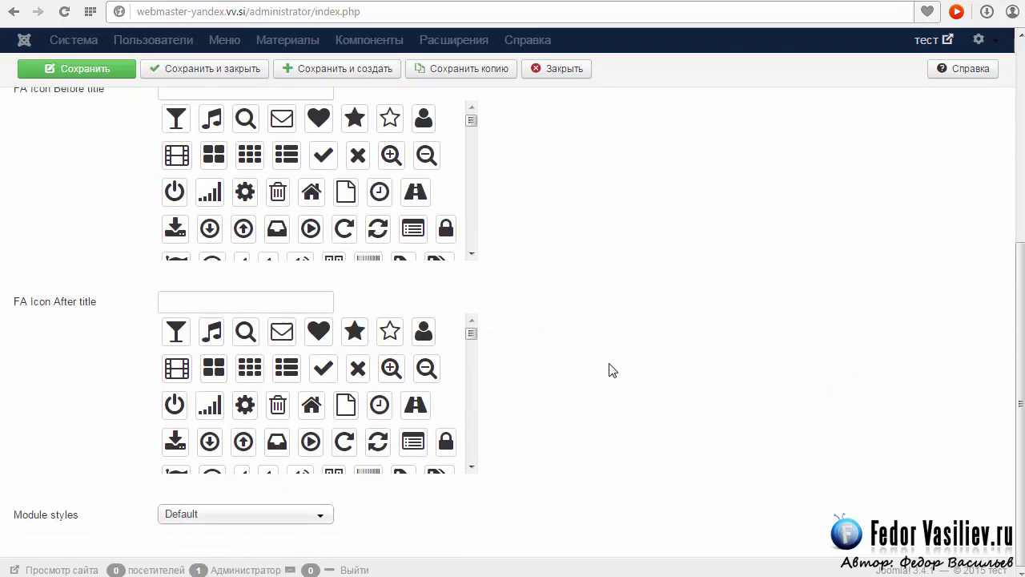
{"action": "scroll", "coordinate": [610, 368], "scroll_direction": "up", "scroll_amount": 5}
{"action": "left_click", "coordinate": [183, 113]}
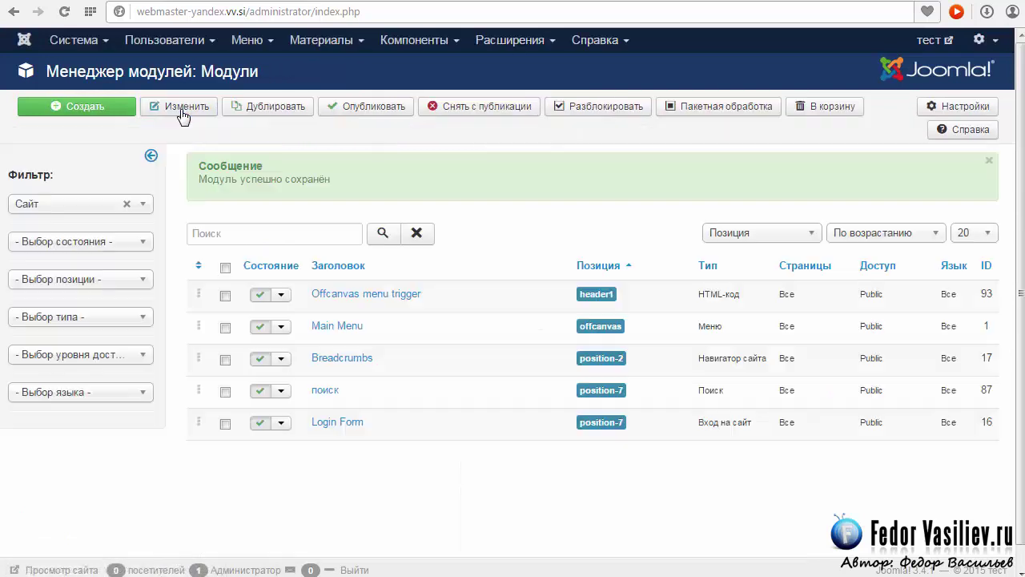
Step: Set Выкл холст видны to 979px in the advanced settings of the Activeapp template style and save it
{"action": "left_click", "coordinate": [535, 43]}
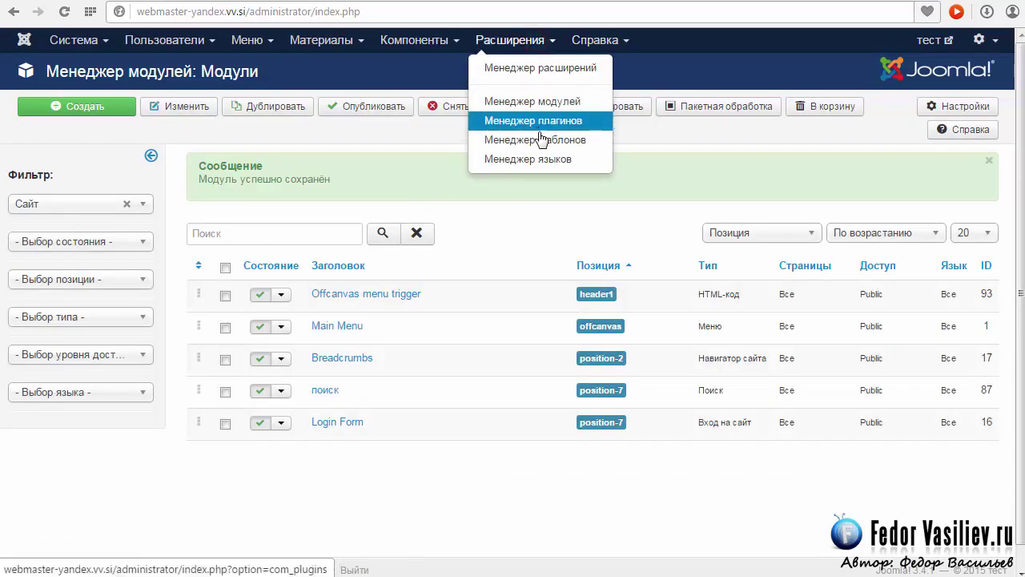
{"action": "left_click", "coordinate": [547, 143]}
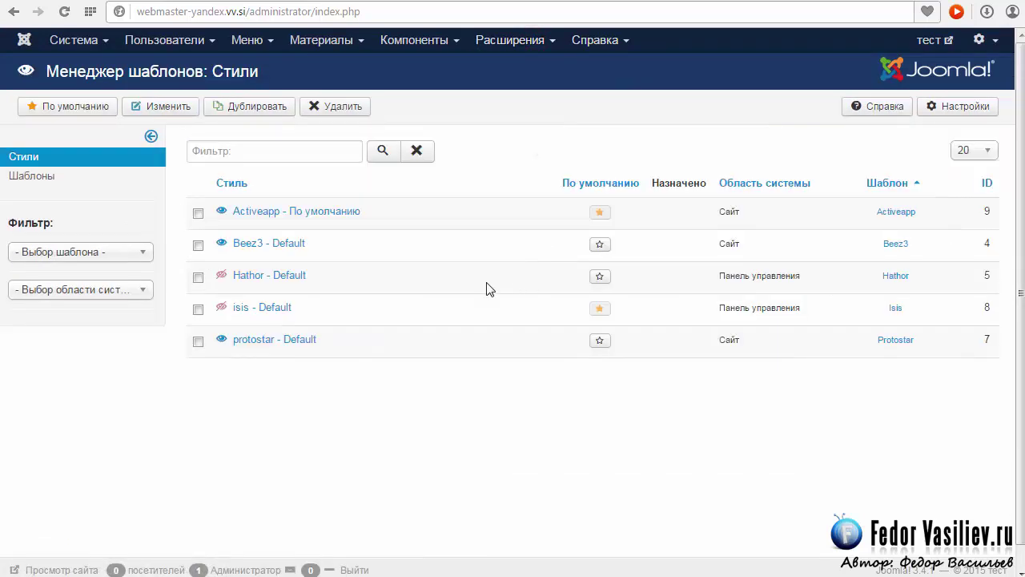
{"action": "left_click", "coordinate": [246, 213]}
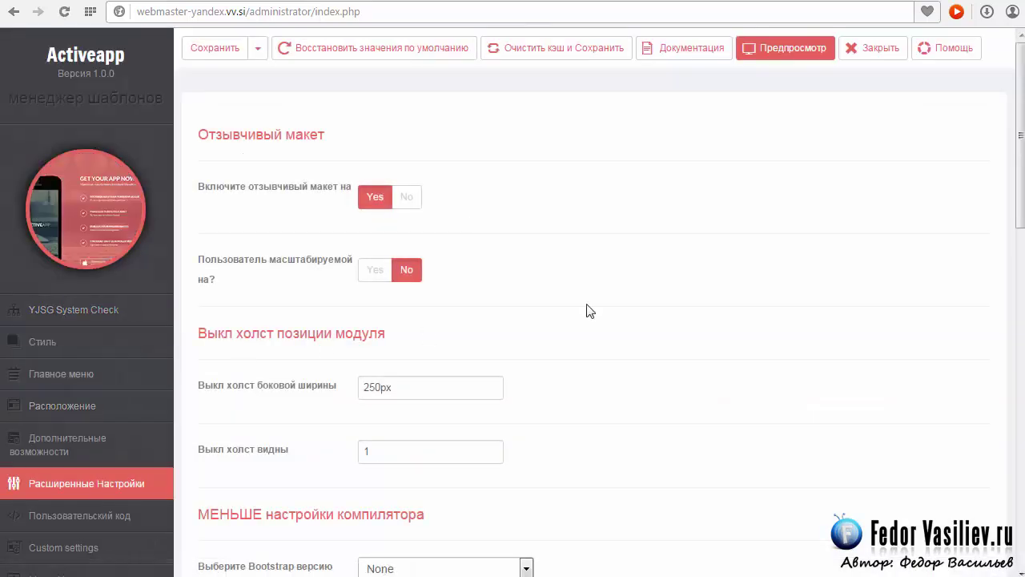
{"action": "scroll", "coordinate": [589, 310], "scroll_direction": "down", "scroll_amount": 2}
{"action": "double_click", "coordinate": [369, 289]}
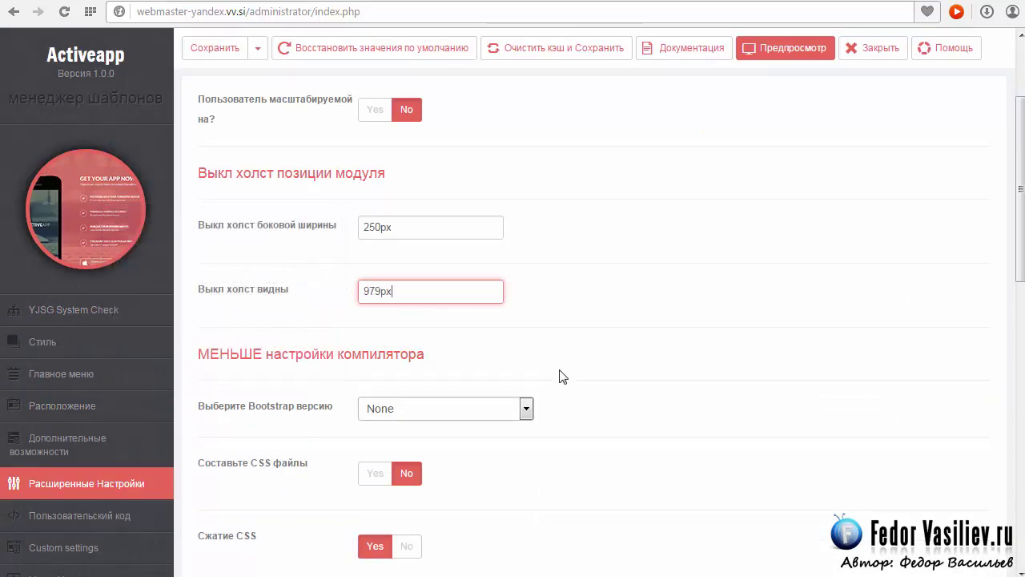
{"action": "left_click", "coordinate": [214, 48]}
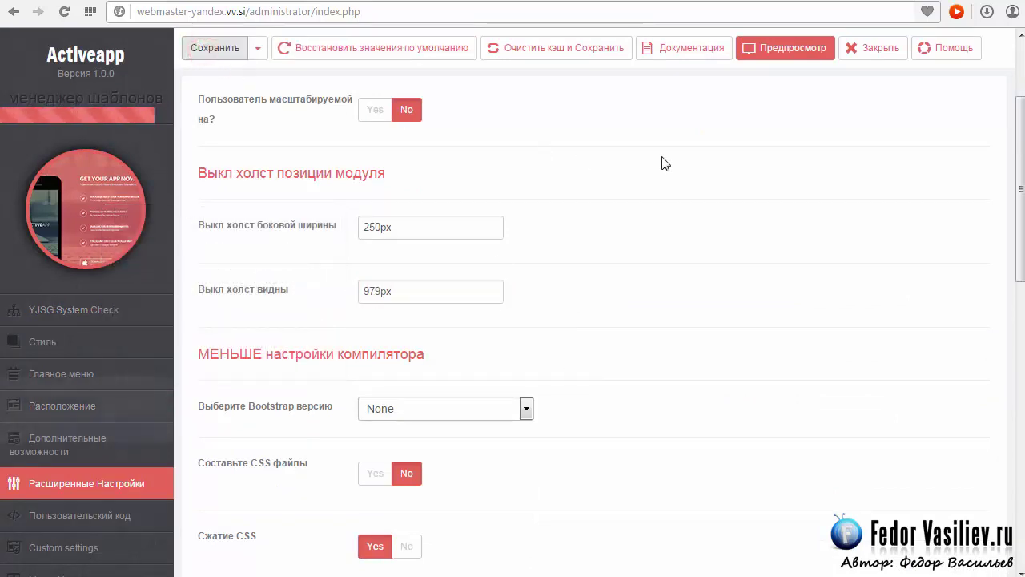
Step: Reload the live site to check for the page-edge icon, and open and close the side menu from the header icon
{"action": "left_click", "coordinate": [739, 4]}
{"action": "left_click", "coordinate": [64, 14]}
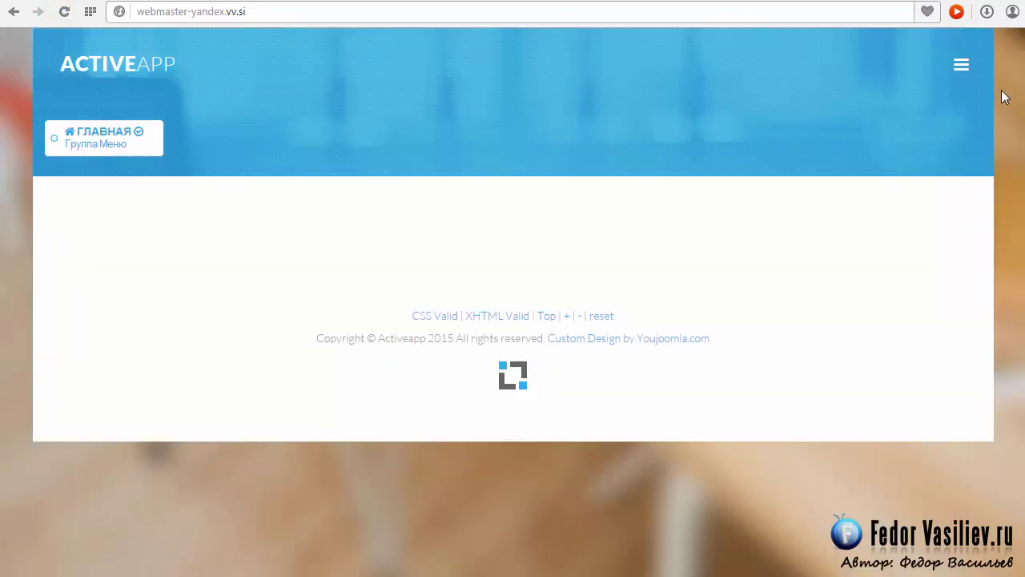
{"action": "left_click", "coordinate": [961, 64]}
{"action": "left_click", "coordinate": [646, 66]}
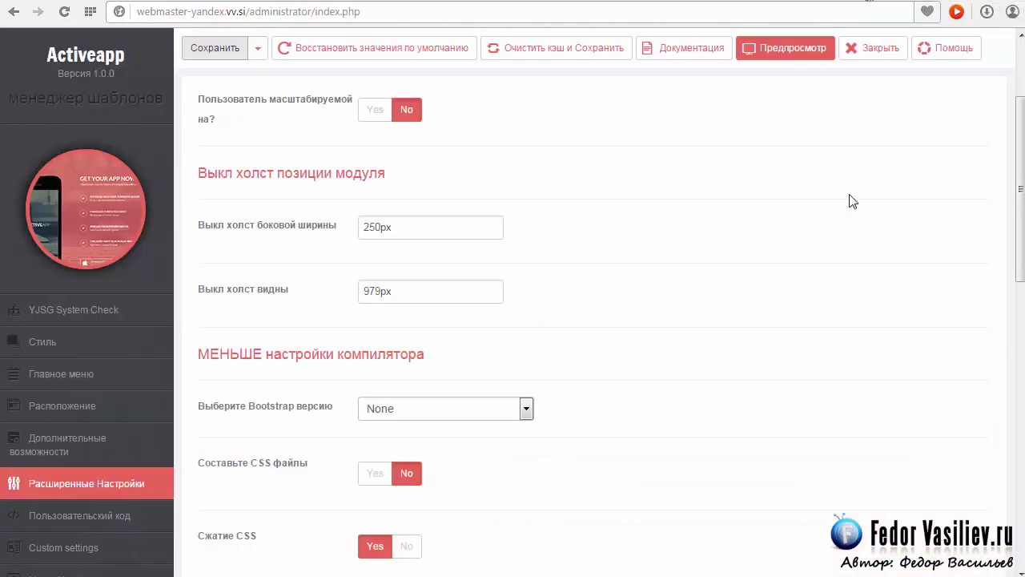
Step: Close the Activeapp template settings and toggle the side menu open and shut on the live site once more
{"action": "scroll", "coordinate": [852, 201], "scroll_direction": "up", "scroll_amount": 2}
{"action": "left_click", "coordinate": [876, 48]}
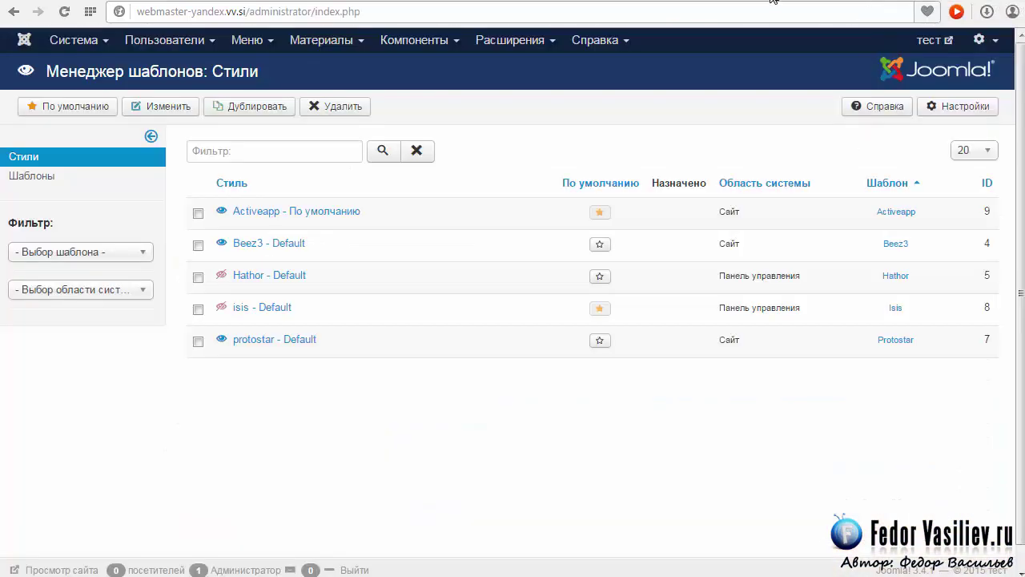
{"action": "left_click", "coordinate": [772, 1]}
{"action": "left_click", "coordinate": [964, 67]}
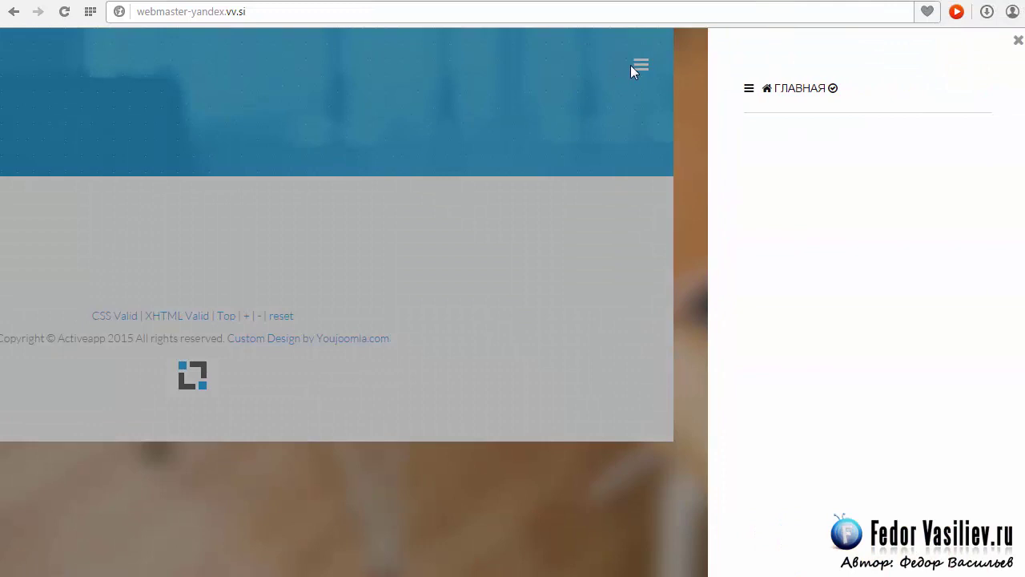
{"action": "left_click", "coordinate": [641, 63]}
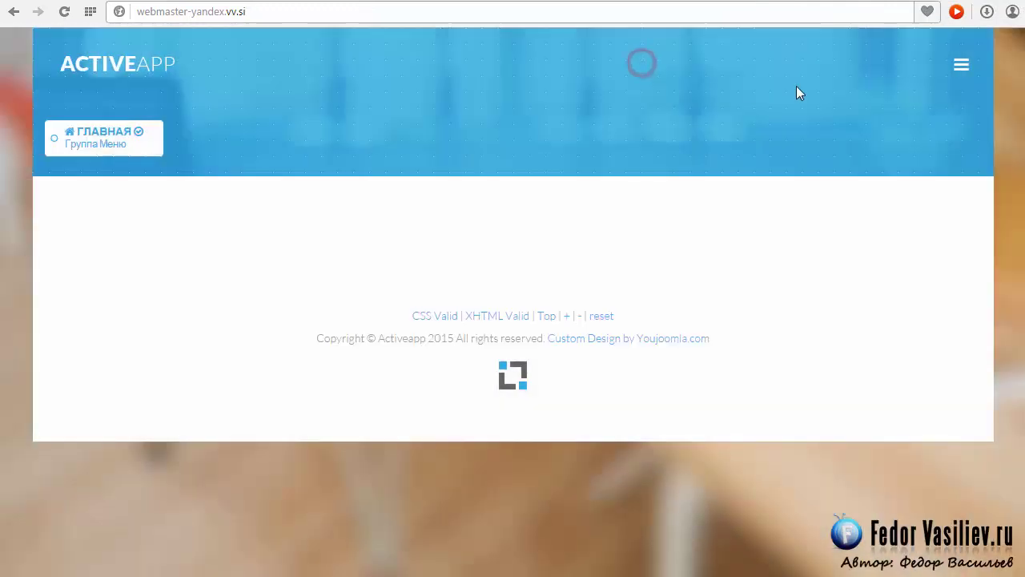
Step: Test the side menu by opening and closing it four times from the header icon, and check the ГЛАВНАЯ menu's dropdown
{"action": "left_click", "coordinate": [964, 69]}
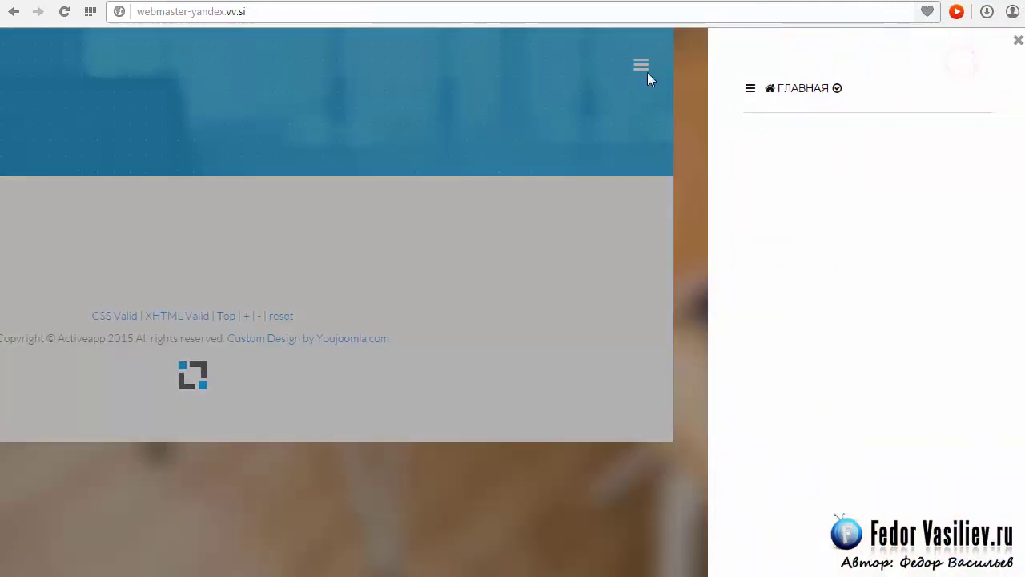
{"action": "left_click", "coordinate": [642, 64]}
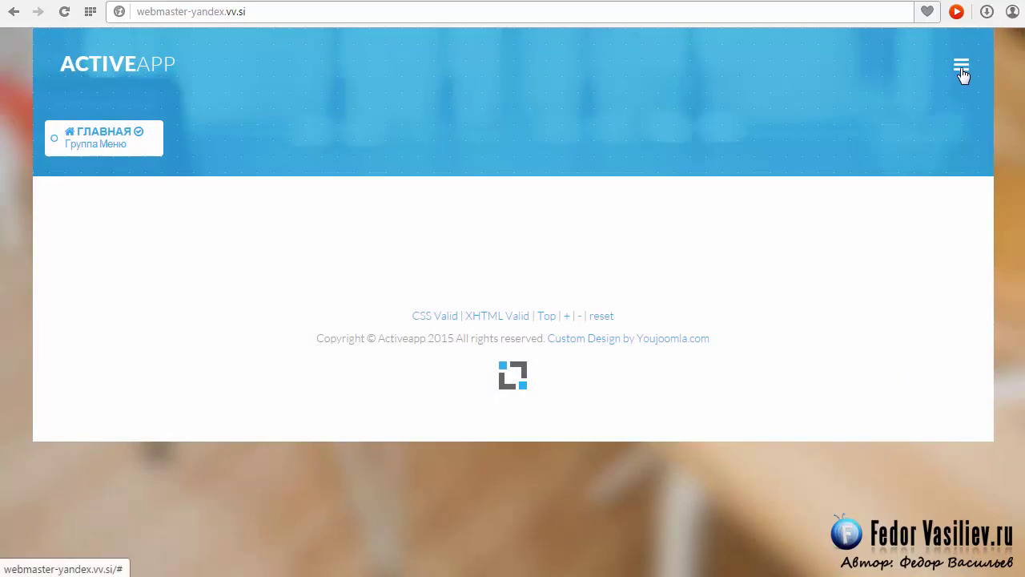
{"action": "left_click", "coordinate": [961, 67]}
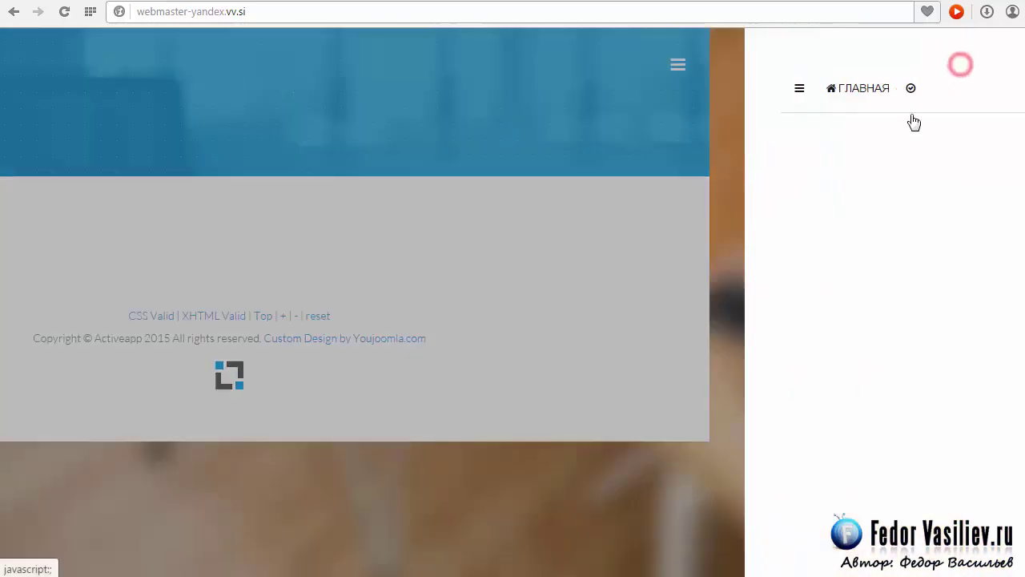
{"action": "left_click", "coordinate": [646, 65]}
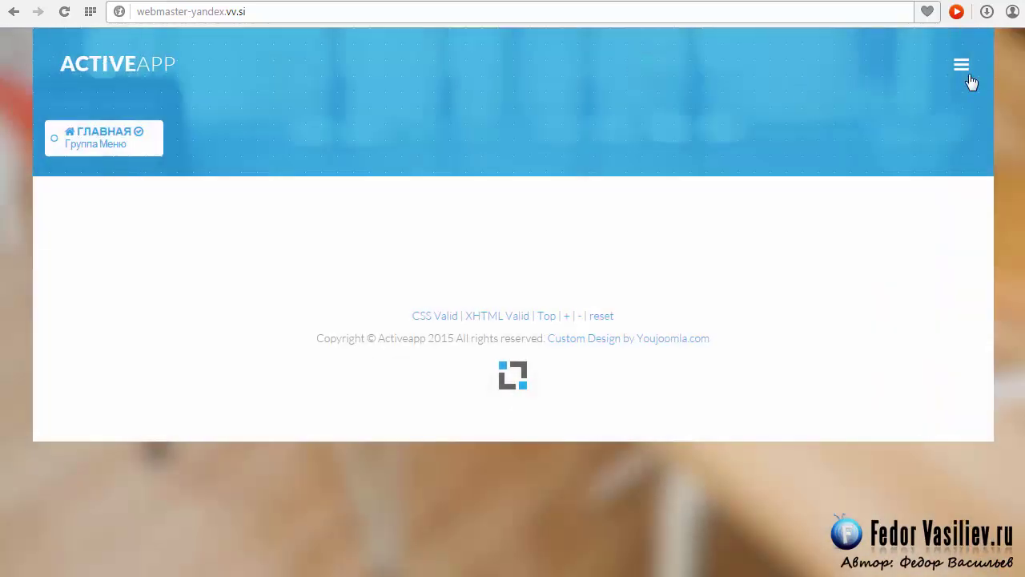
{"action": "left_click", "coordinate": [961, 66]}
{"action": "left_click", "coordinate": [641, 65]}
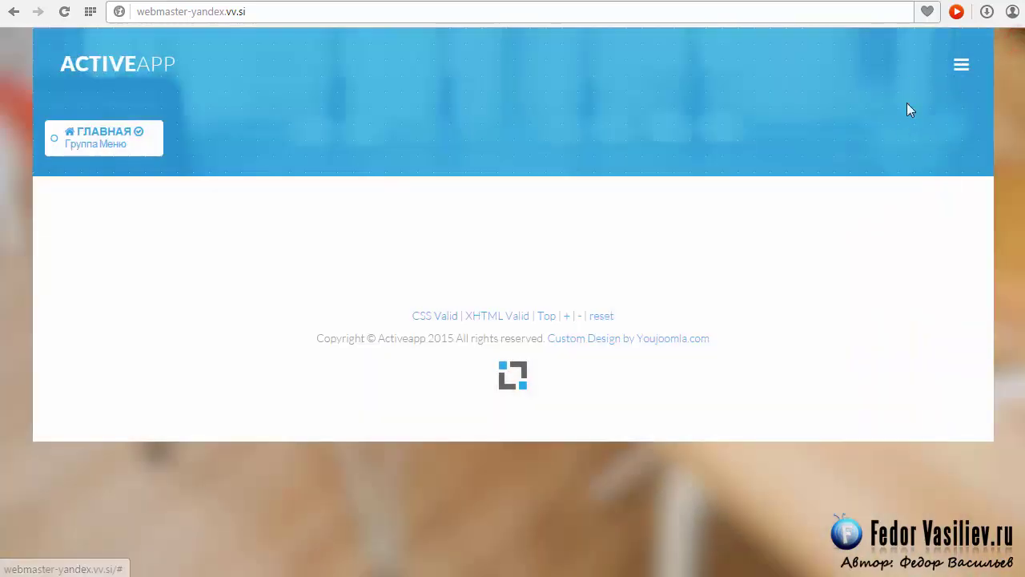
{"action": "left_click", "coordinate": [967, 67]}
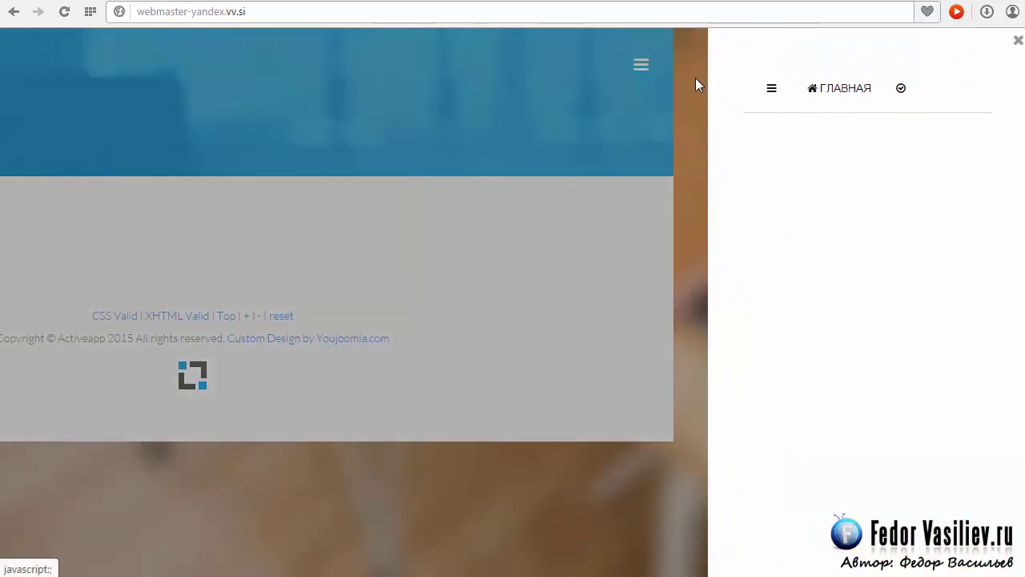
{"action": "left_click", "coordinate": [644, 68]}
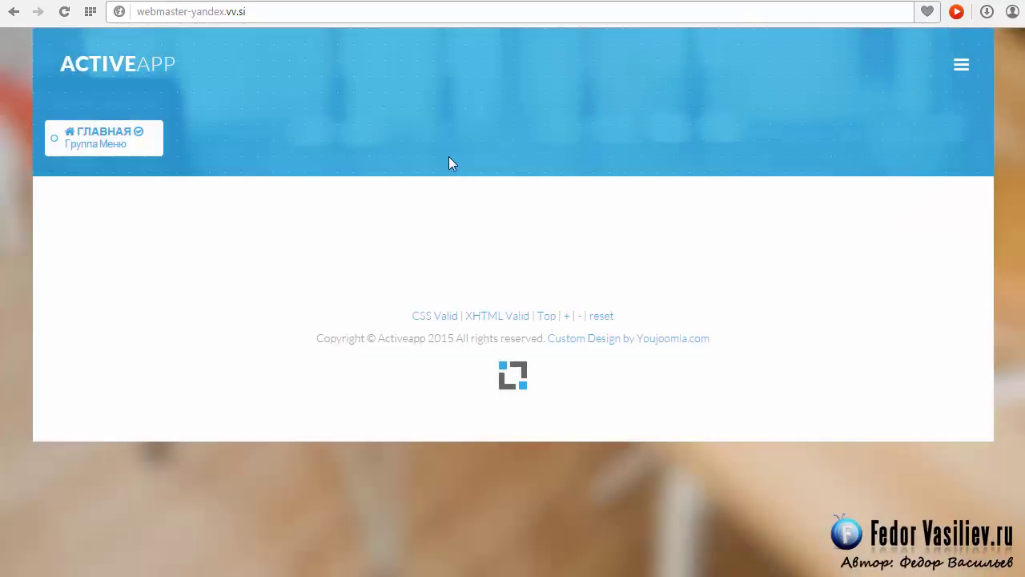
{"action": "left_click", "coordinate": [24, 54]}
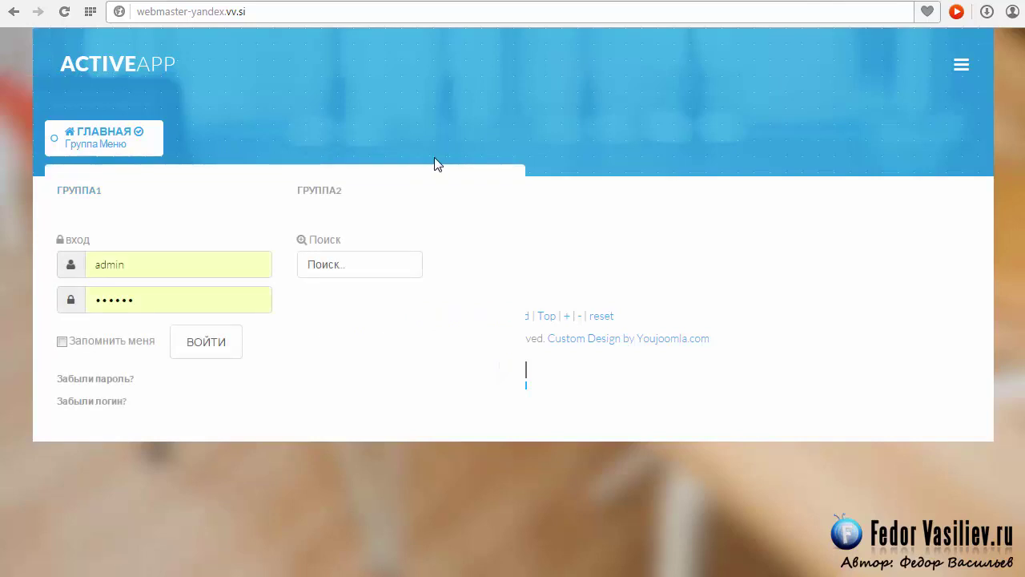